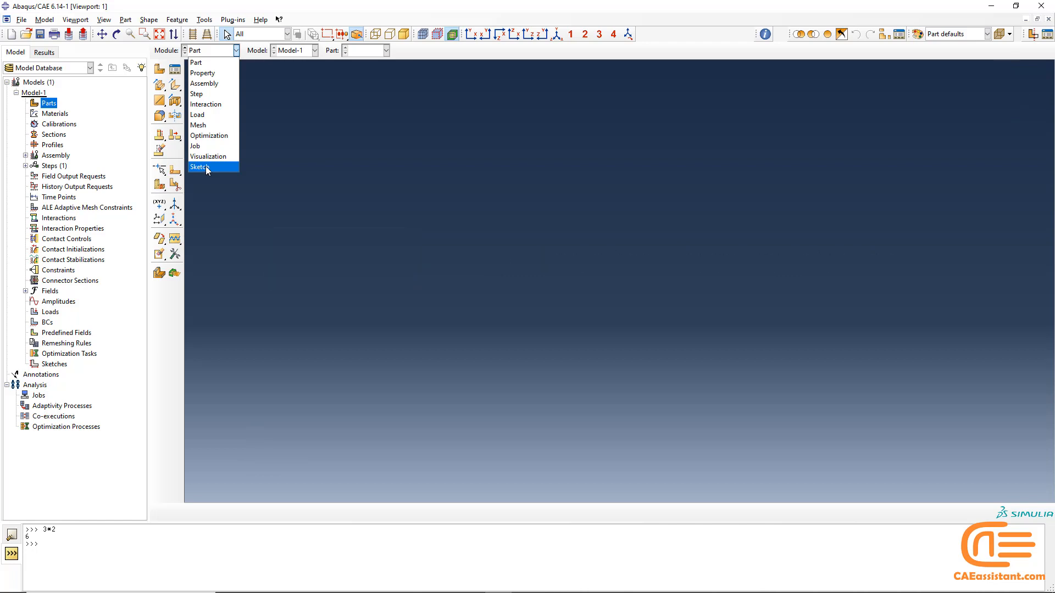
left_click(480, 153)
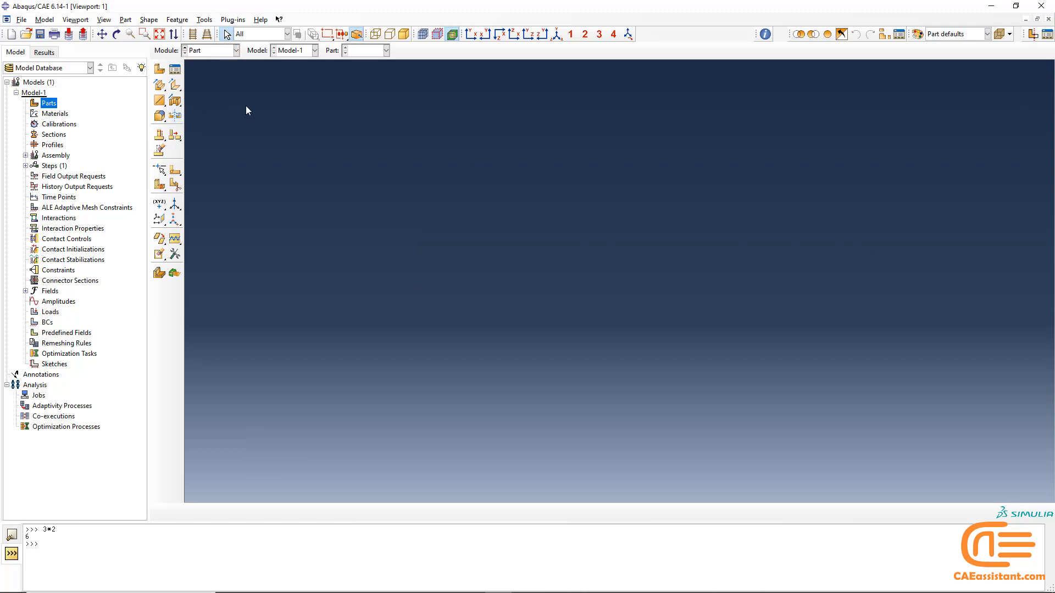
double_click(50, 104)
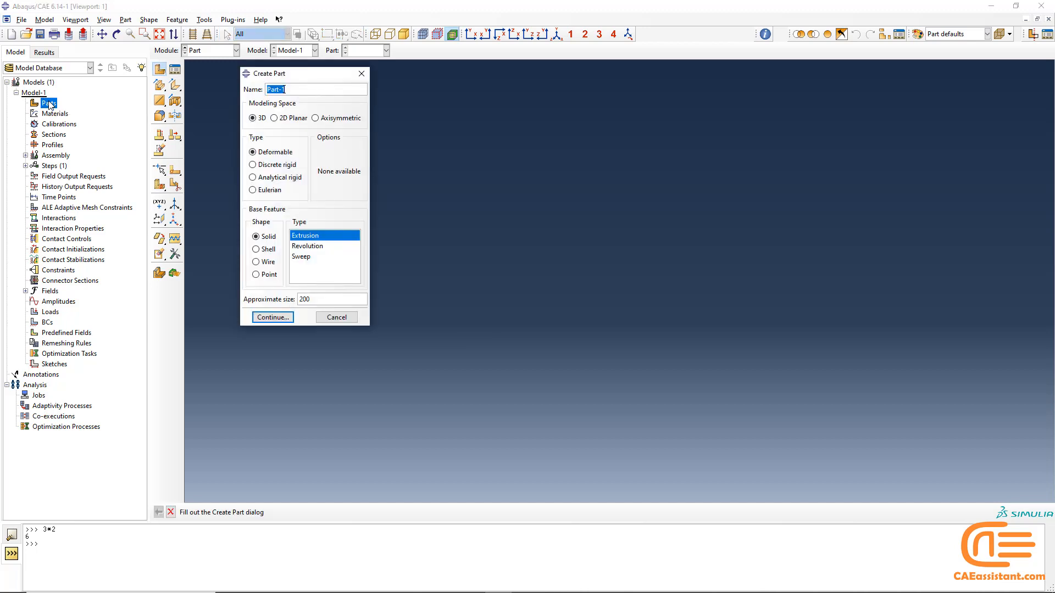
left_click(361, 73)
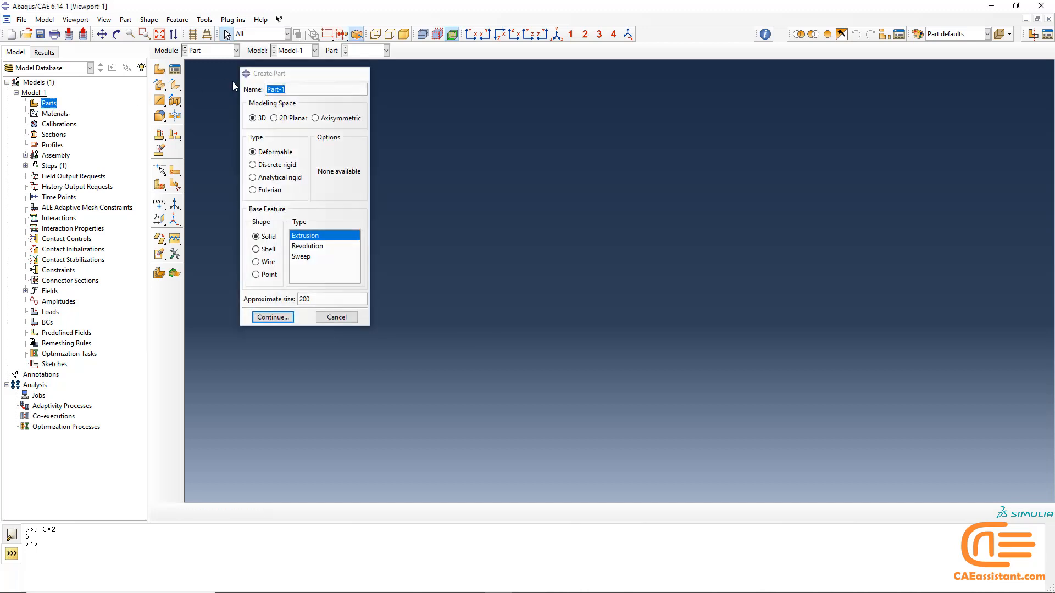
left_click(159, 71)
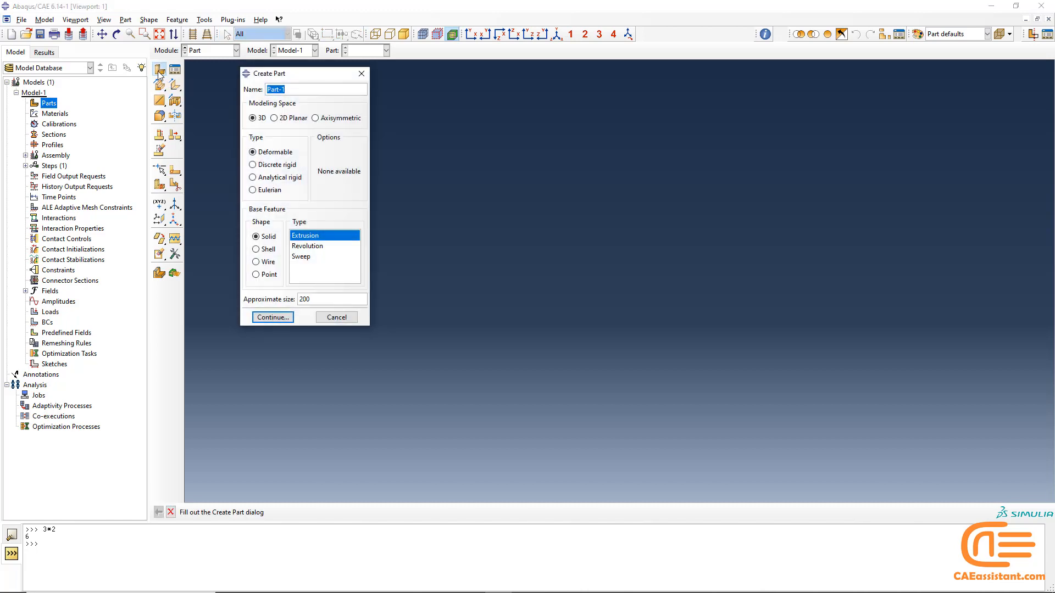
left_click(361, 74)
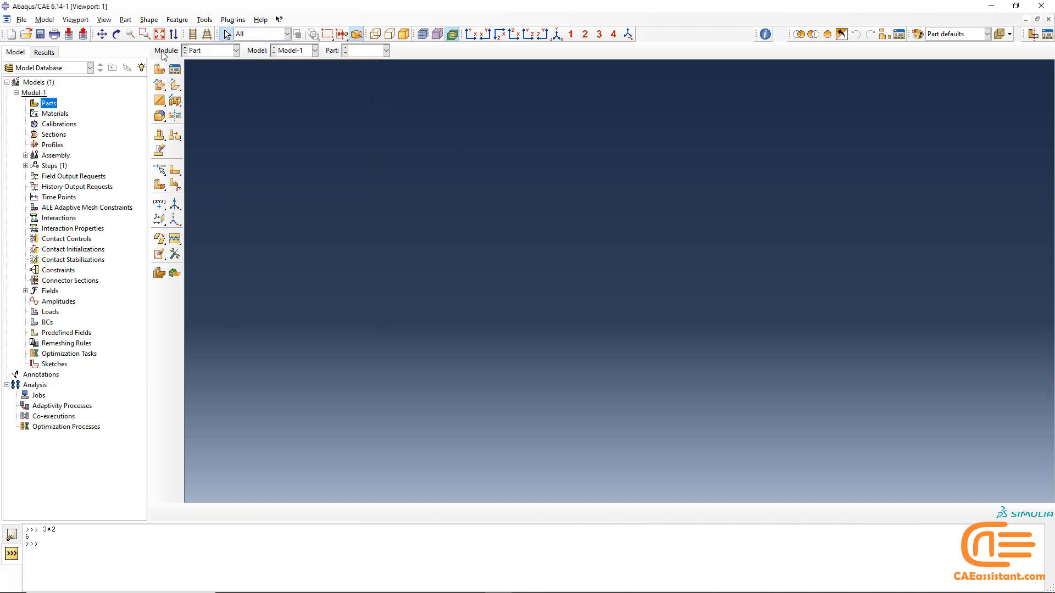
left_click(128, 22)
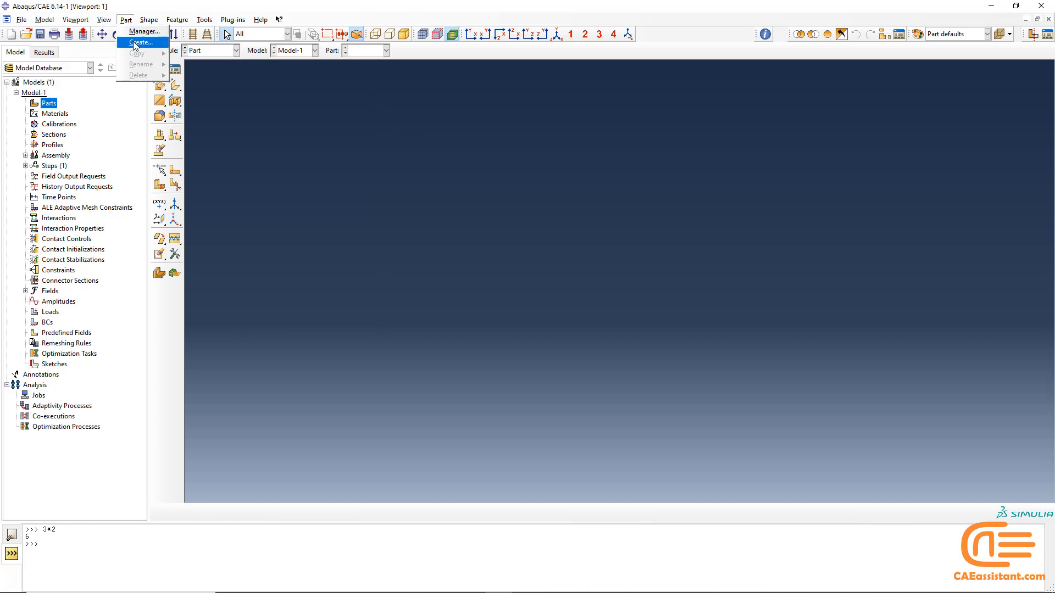
left_click(140, 42)
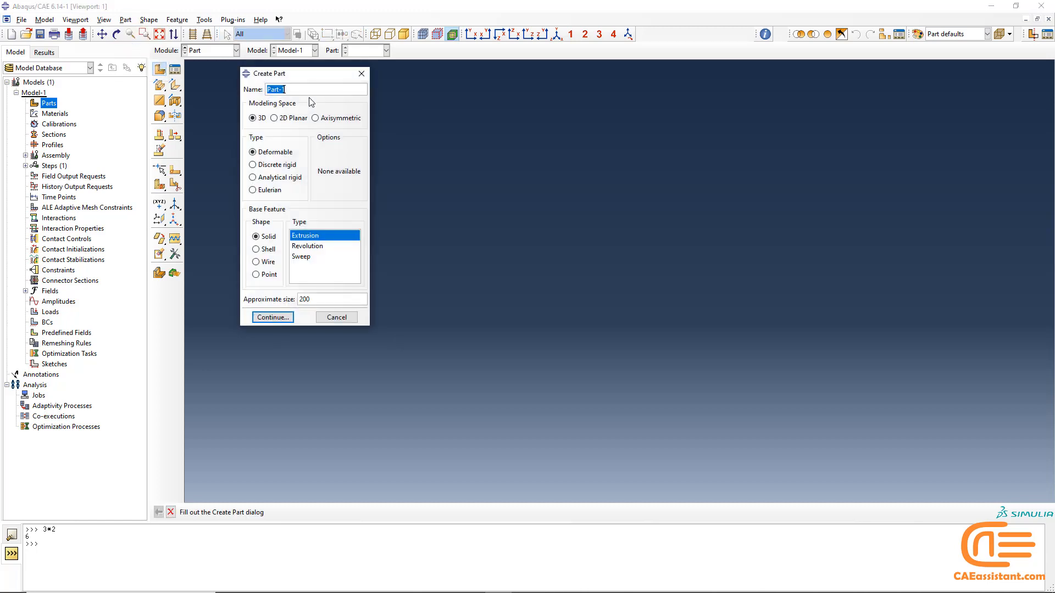
left_click(362, 74)
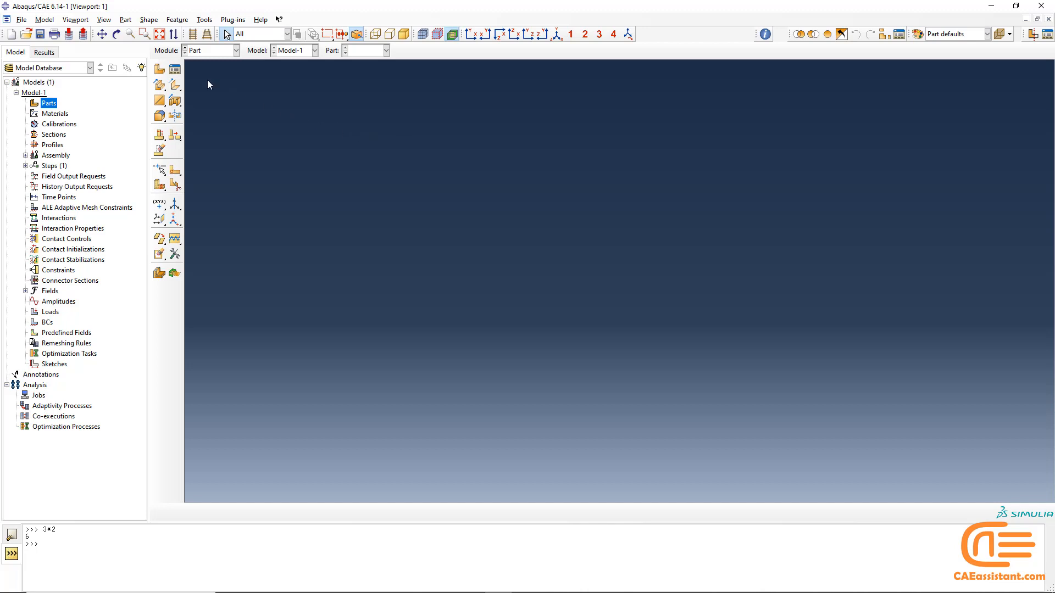
- Start creating a new part named beam in the 3D modeling space
left_click(160, 68)
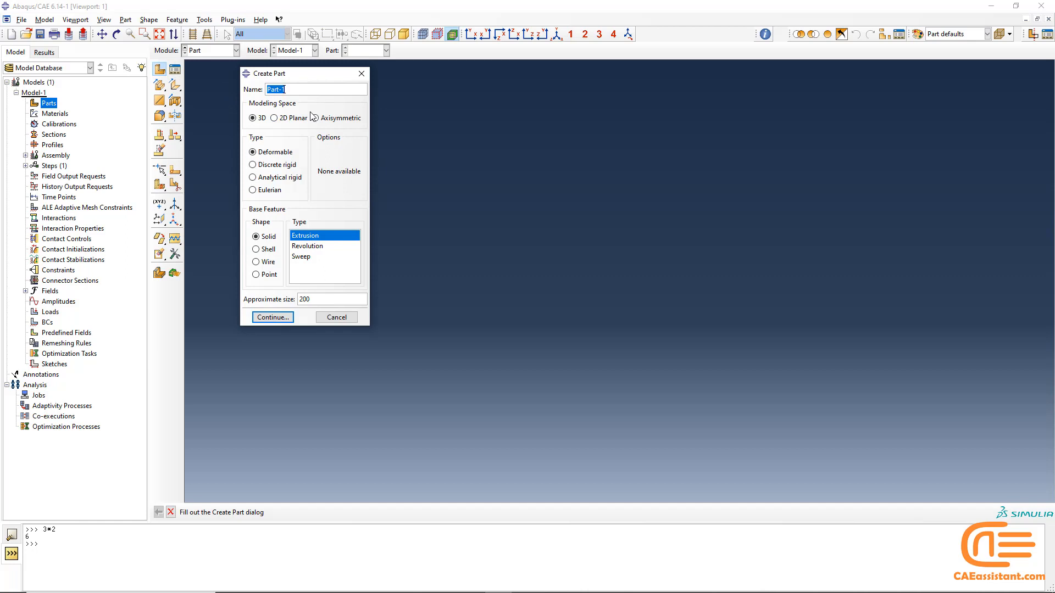
type("Beam")
left_click(287, 119)
left_click(323, 119)
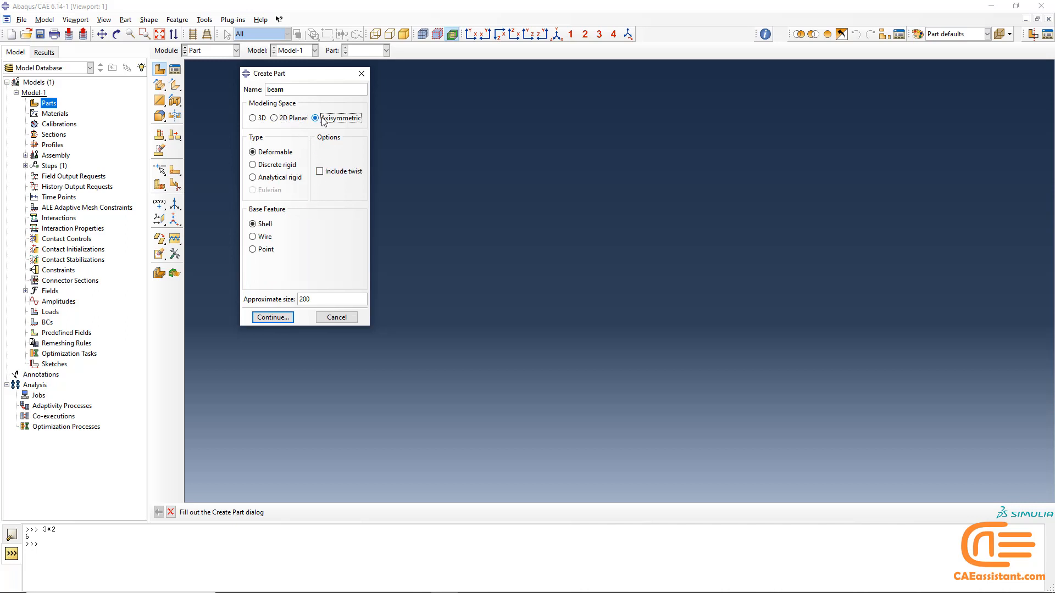
left_click(285, 118)
left_click(257, 118)
- Set the part type to Deformable with a Solid base feature of type Extrusion
left_click(263, 165)
left_click(262, 178)
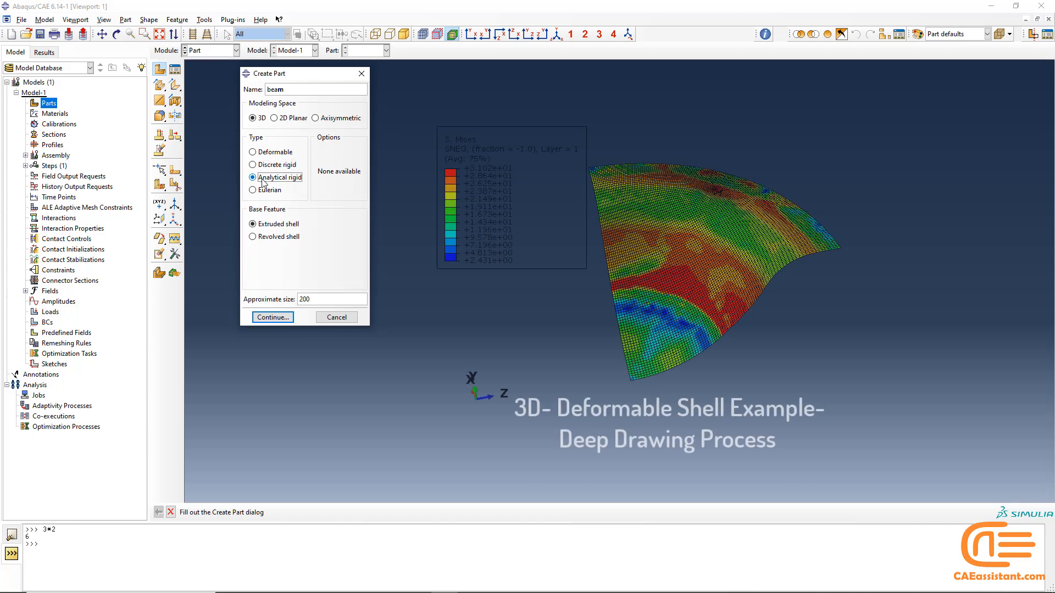
left_click(263, 190)
left_click(259, 152)
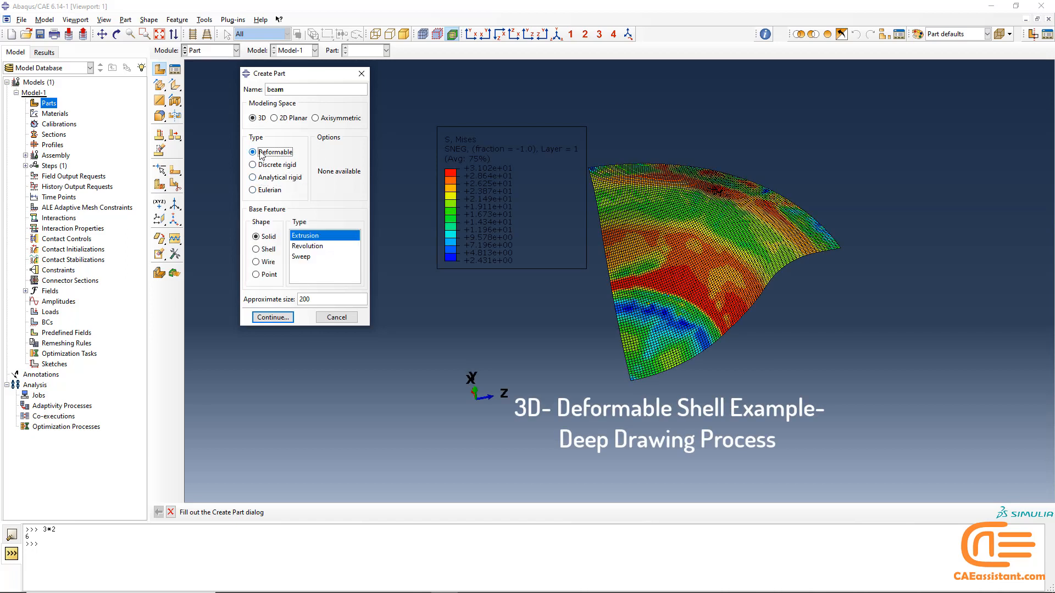
left_click(273, 253)
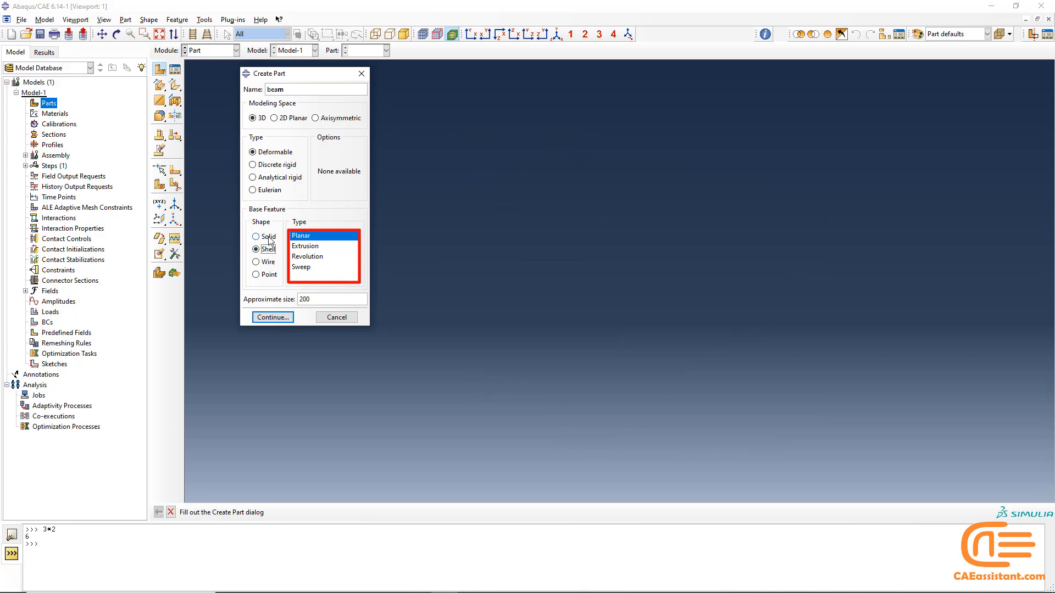
left_click(268, 238)
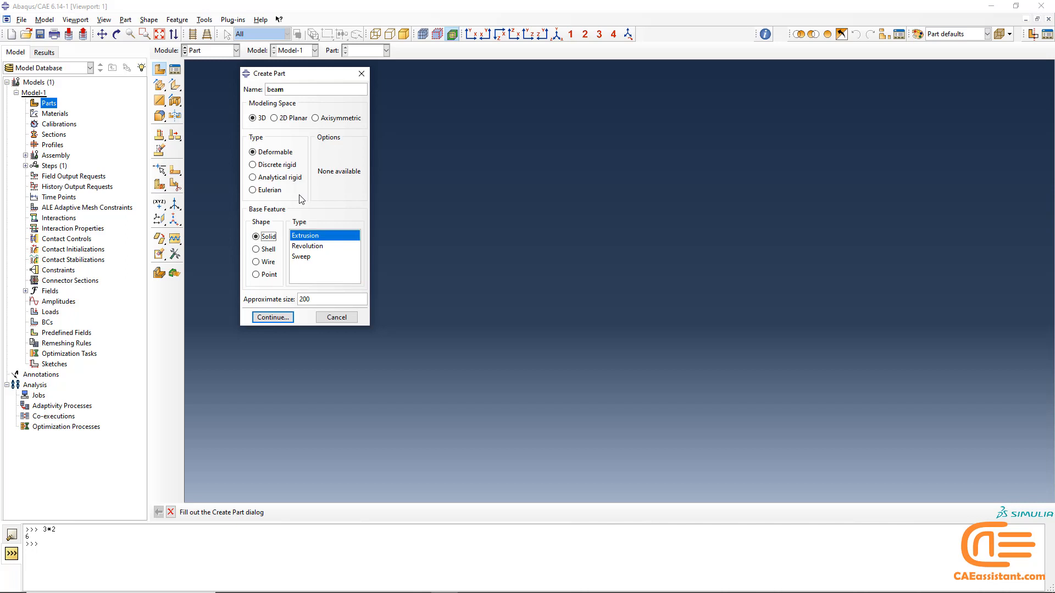
left_click_drag(300, 299, 312, 301)
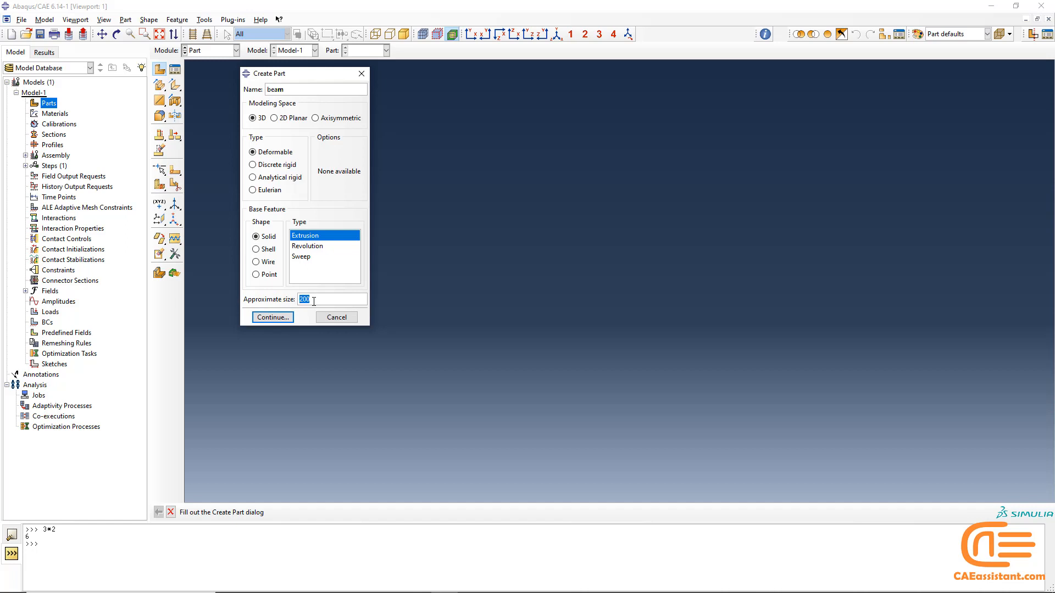
left_click(291, 318)
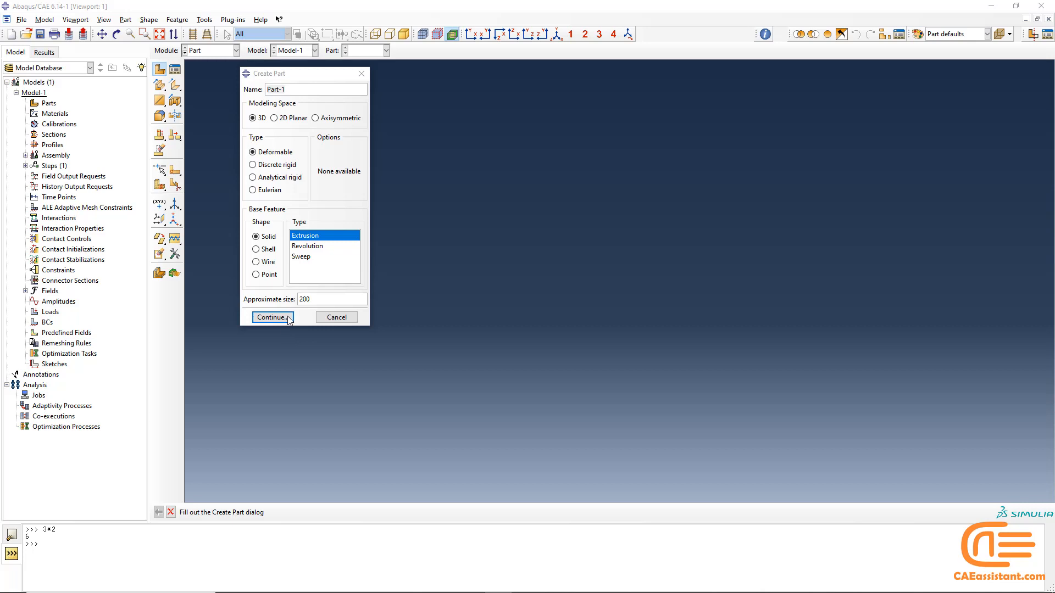
- Switch to Google Chrome and open the caeassistant.com website
left_click(12, 582)
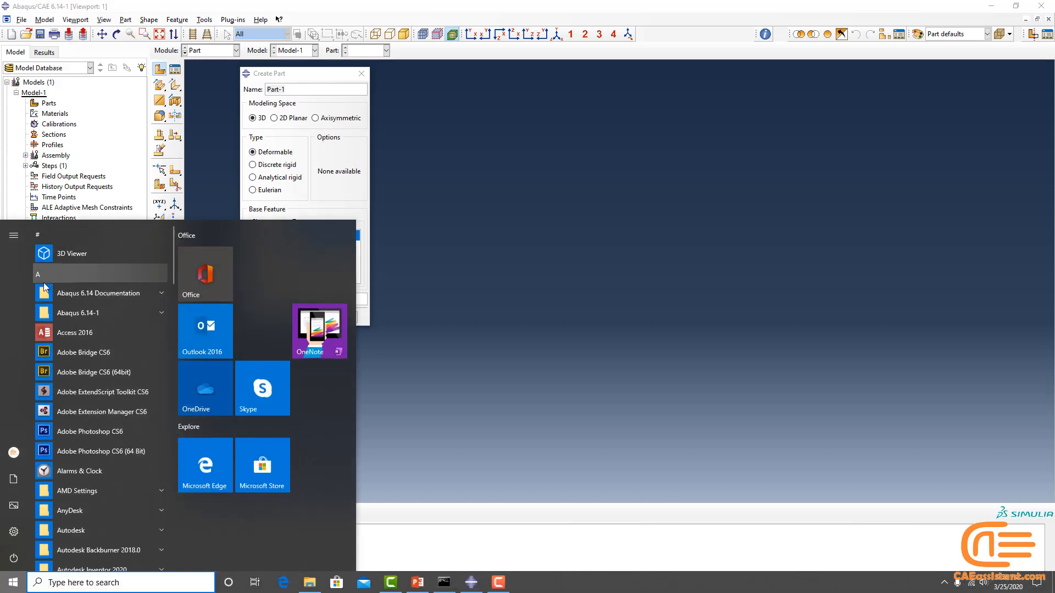
type("chr")
left_click(44, 286)
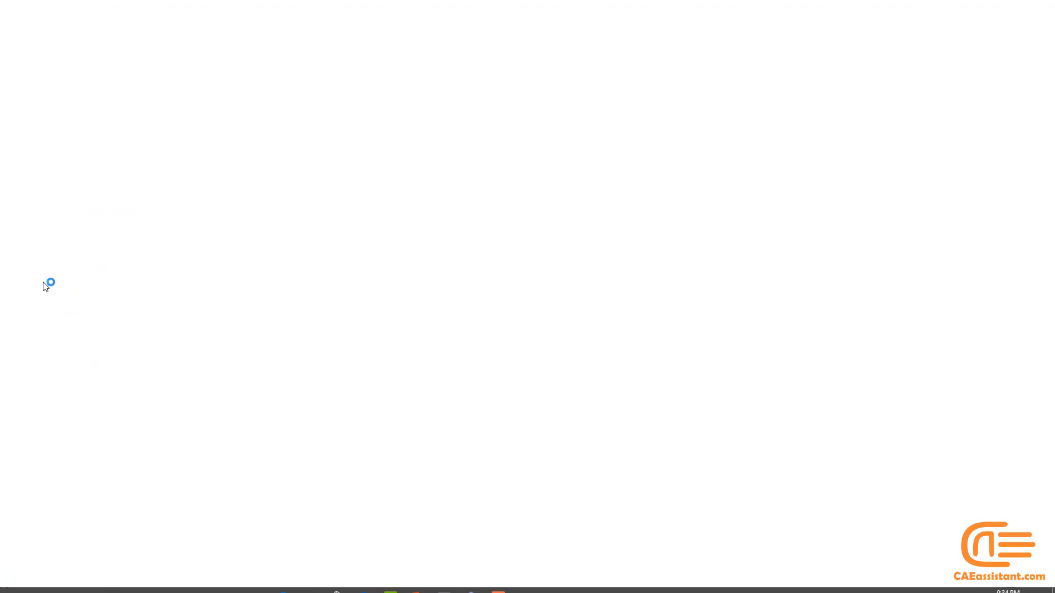
type("caeass")
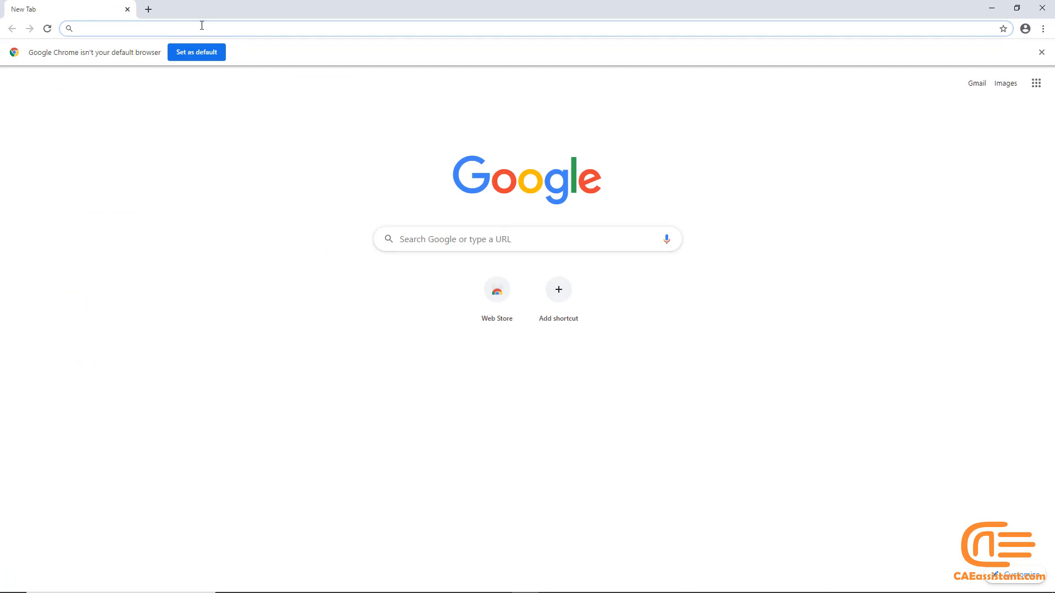
left_click(227, 52)
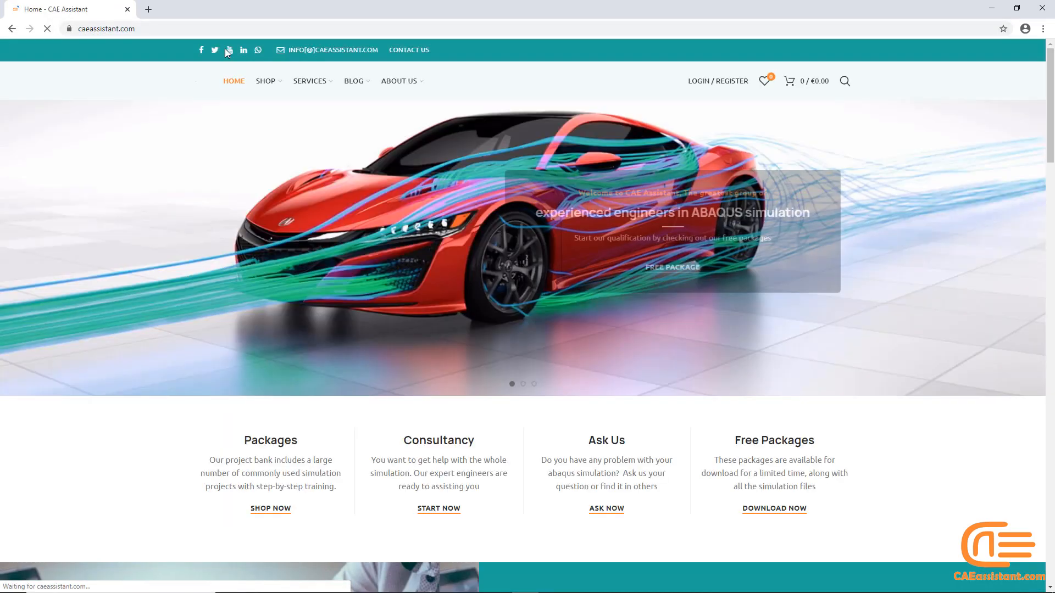
- Go to the website's blog articles and search the posts for "unit"
mouse_move(366, 88)
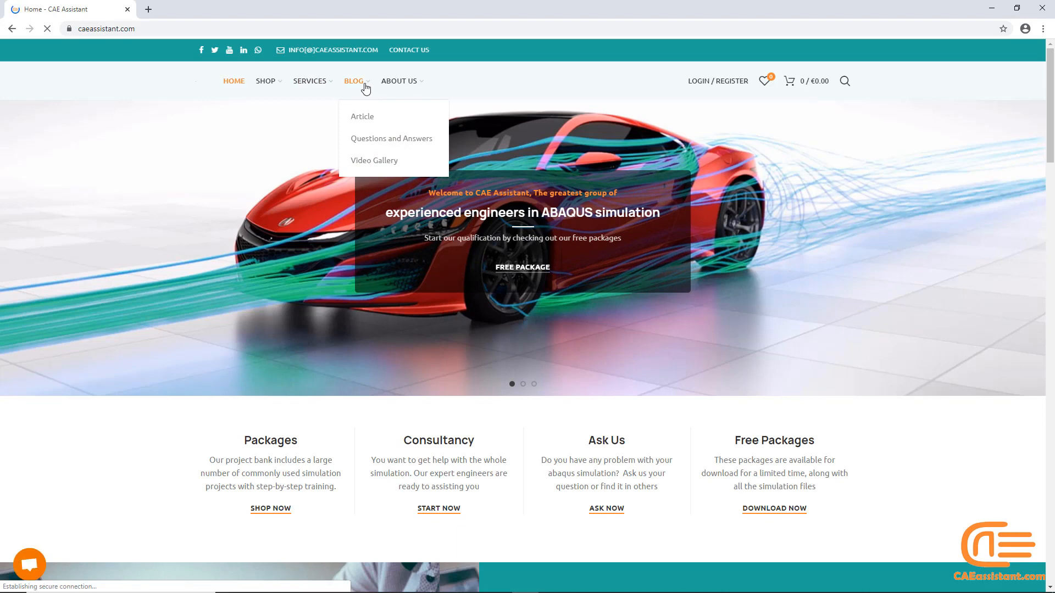
left_click(366, 117)
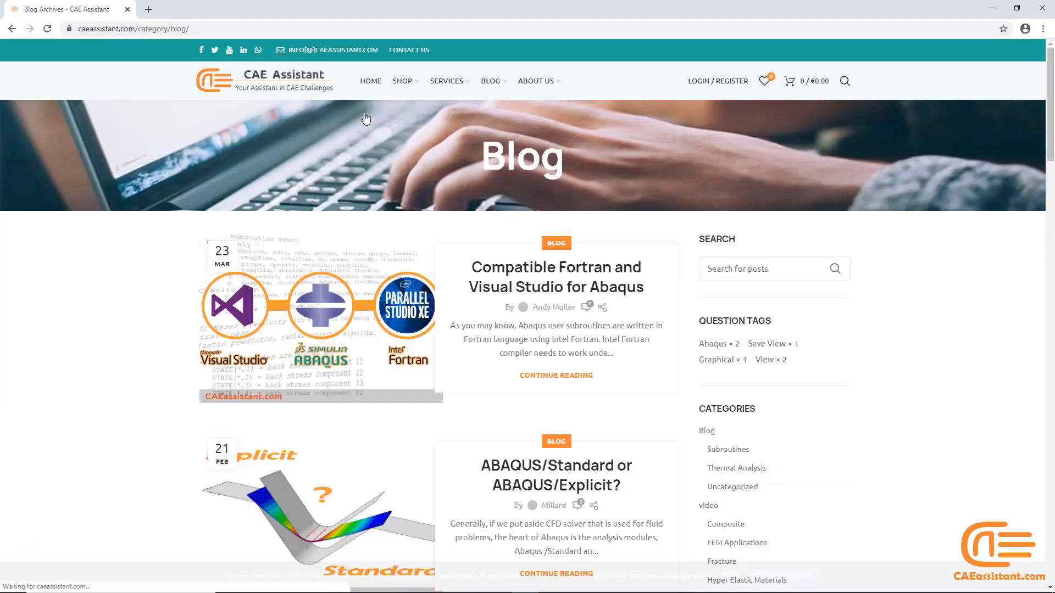
left_click(757, 267)
type("unit")
key("Return")
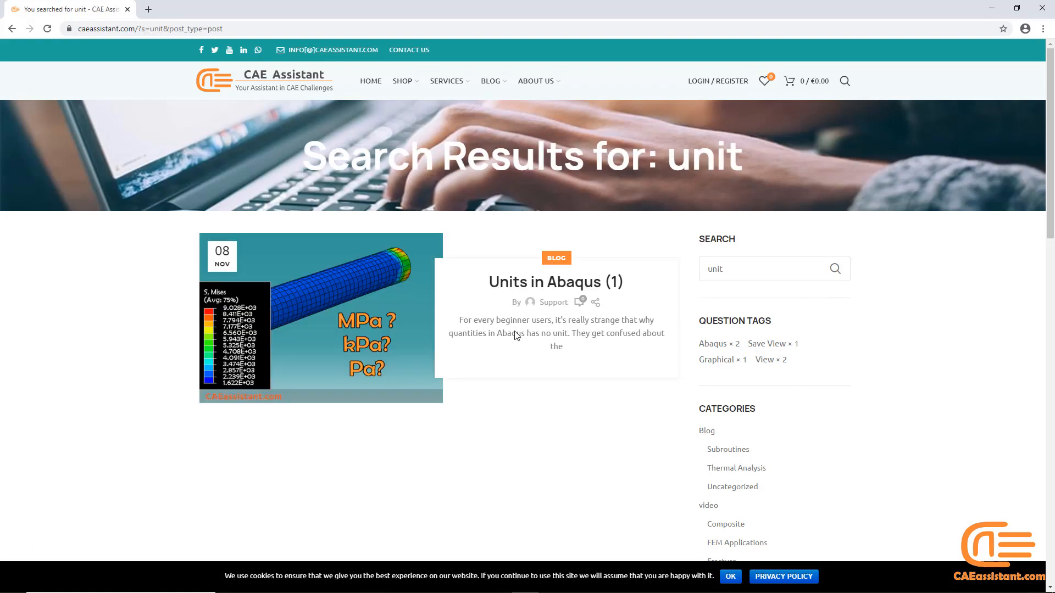
- Open the article "Units in Abaqus (1)" and read through its explanation of units
left_click(538, 284)
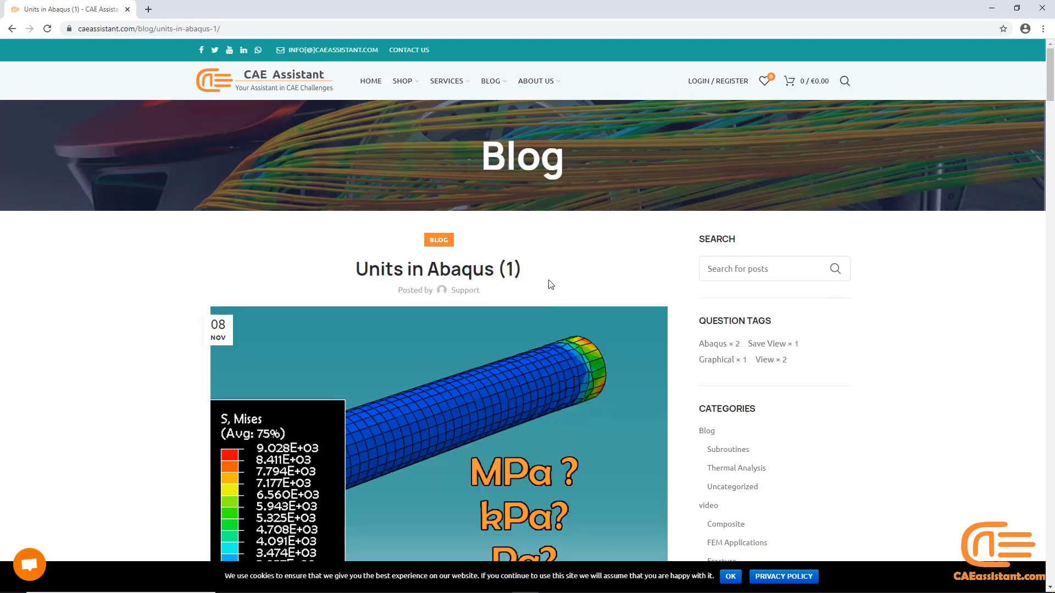
scroll(548, 283, "down", 20)
scroll(516, 297, "down", 15)
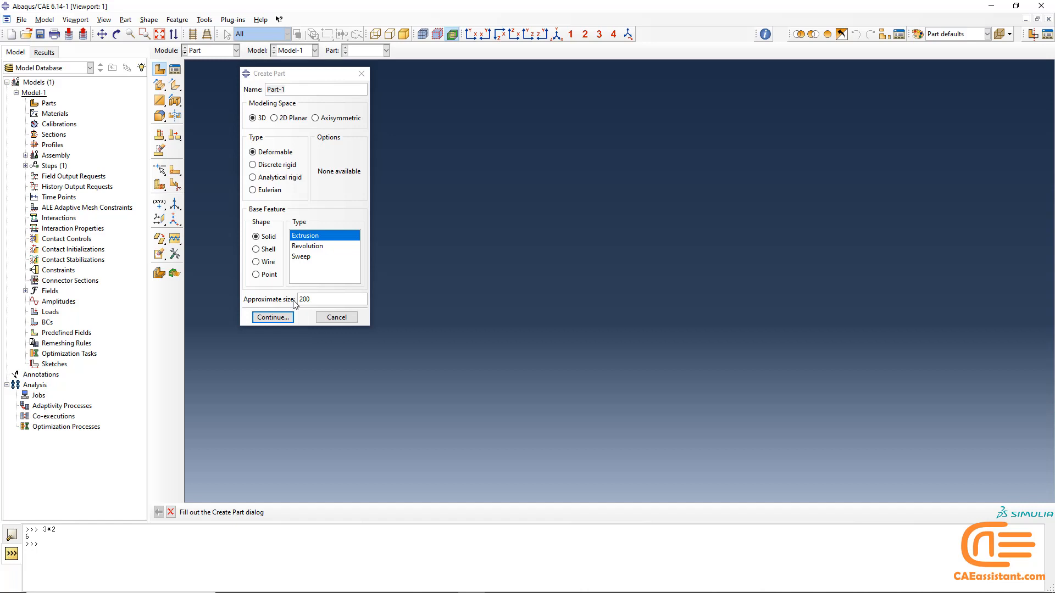
- Check the beam dimensions on the PowerPoint Example 1 slide, return to Abaqus/CAE and proceed to the section sketch for the solid extrusion
left_click_drag(329, 300, 296, 300)
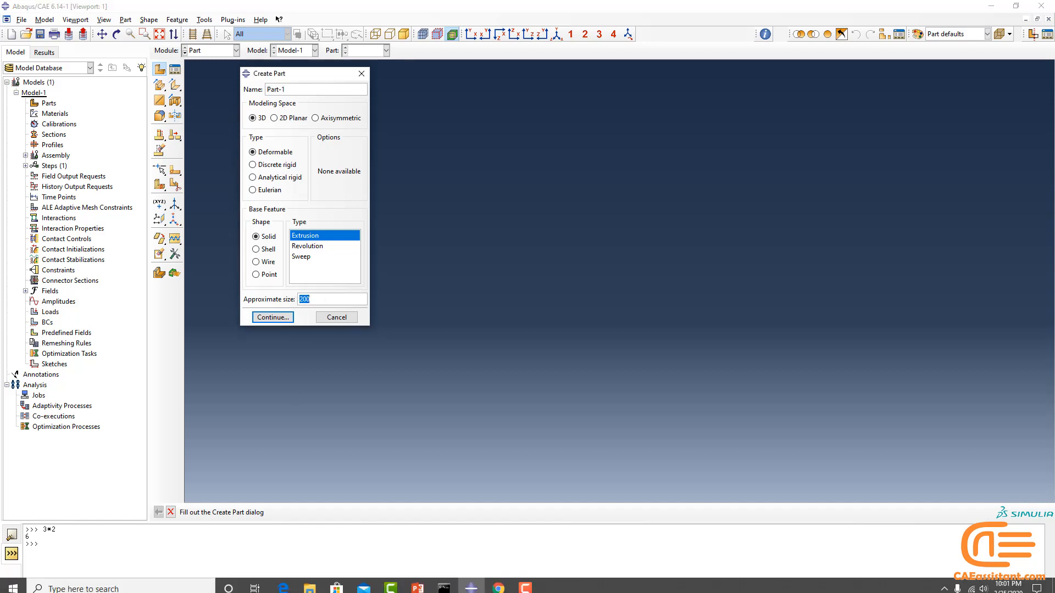
left_click(420, 583)
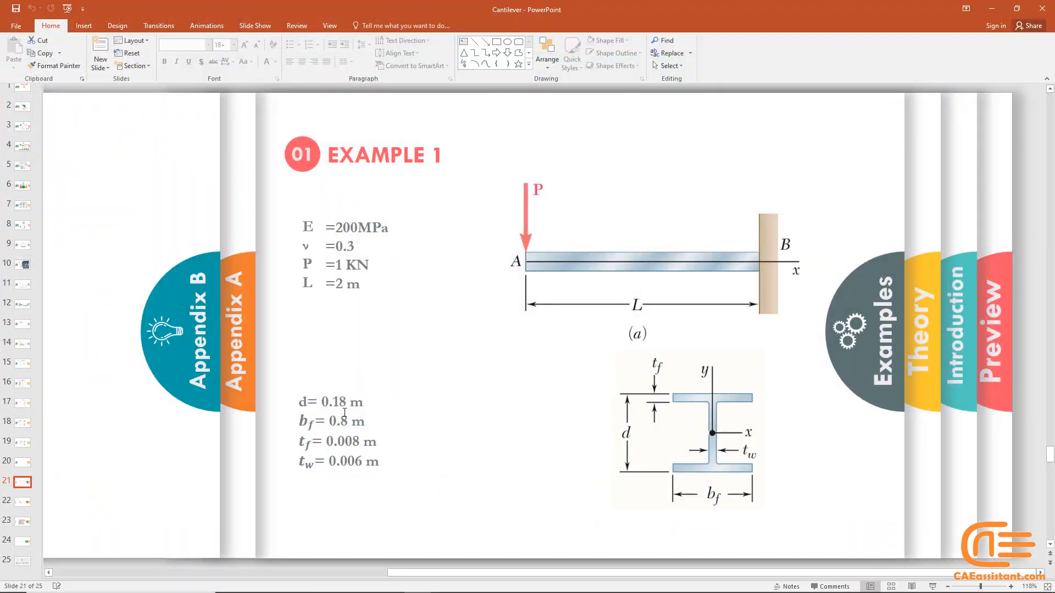
key("alt+Tab")
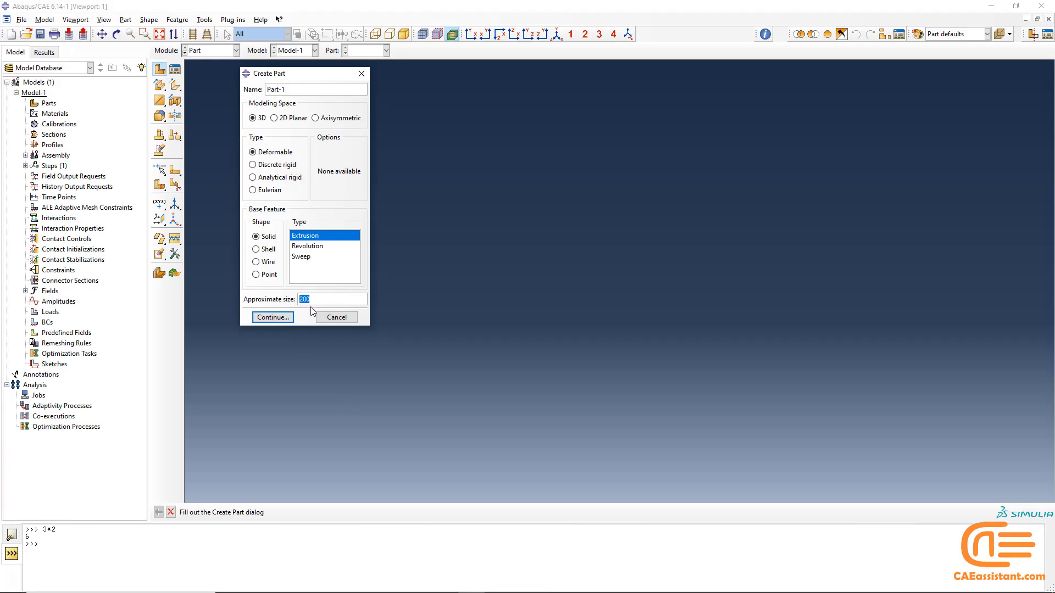
left_click(280, 317)
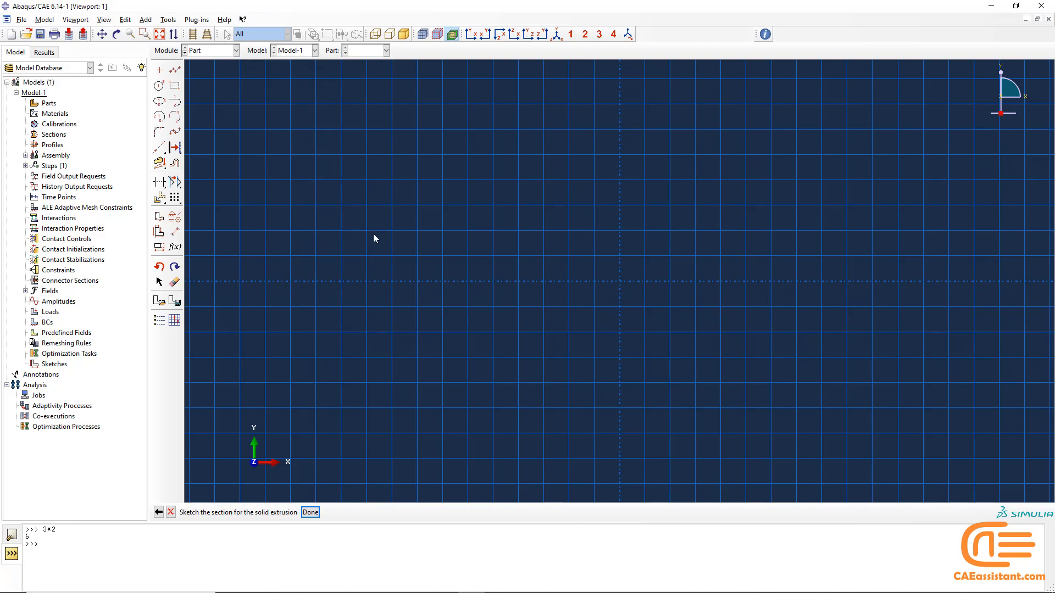
right_click_drag(377, 177, 537, 519, "ctrl+alt")
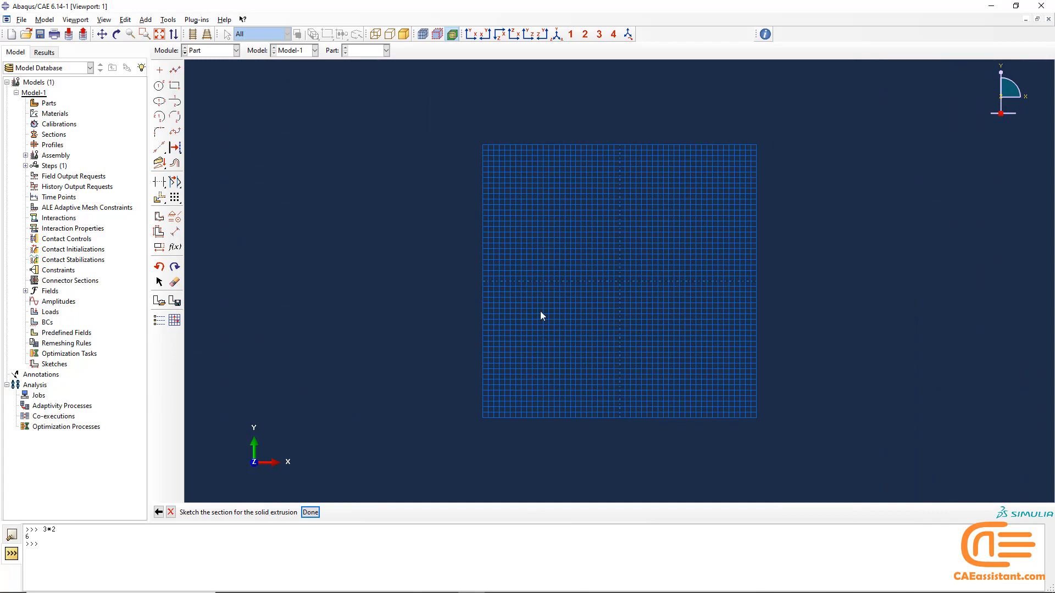
right_click_drag(621, 326, 591, 43, "ctrl+alt")
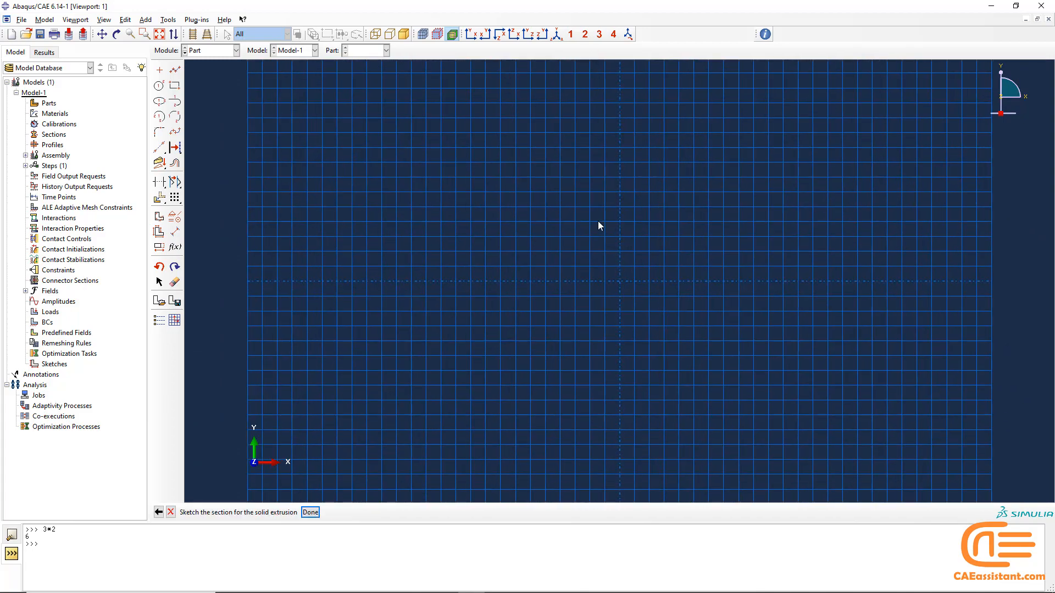
right_click_drag(598, 221, 628, 487, "ctrl+alt")
right_click_drag(615, 352, 599, 31, "ctrl+alt")
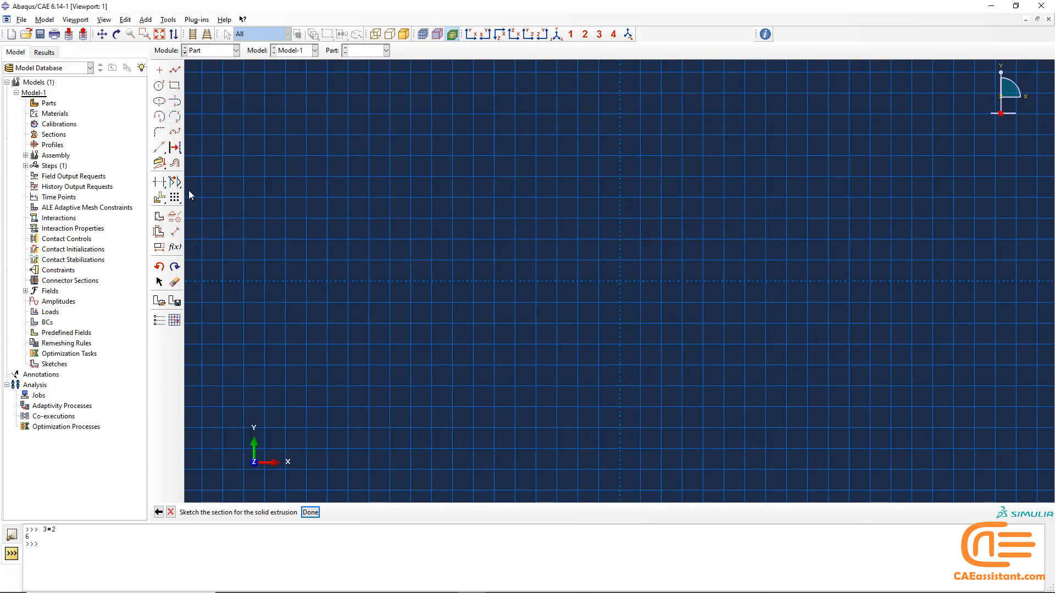
left_click(163, 204)
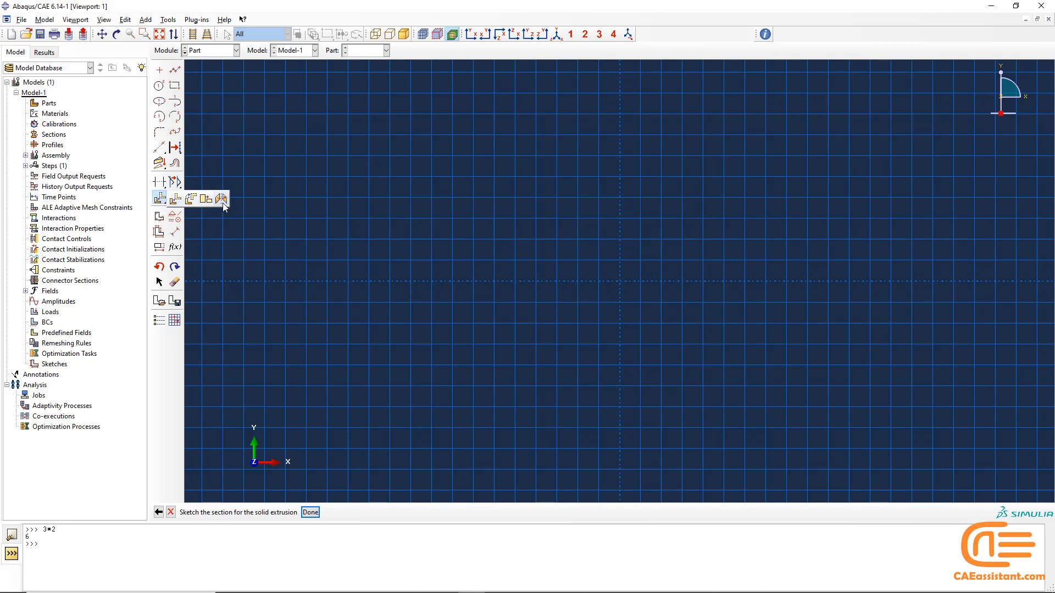
left_click(160, 201)
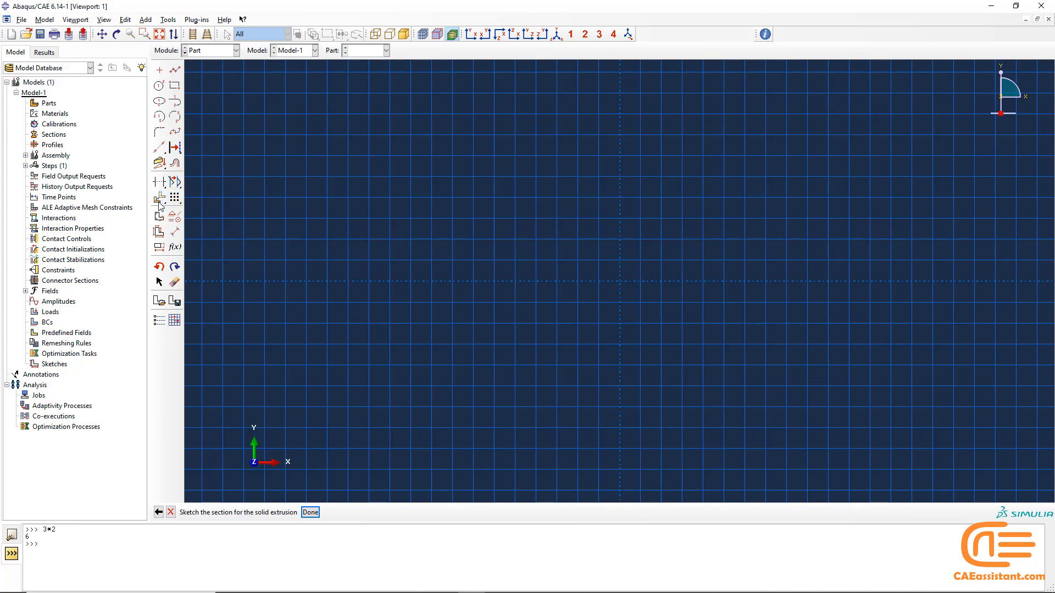
- Sketch connected lines from the origin (0,0): a bottom edge about 0.08 long, the lower flange's right side and the web's right edge
left_click(174, 69)
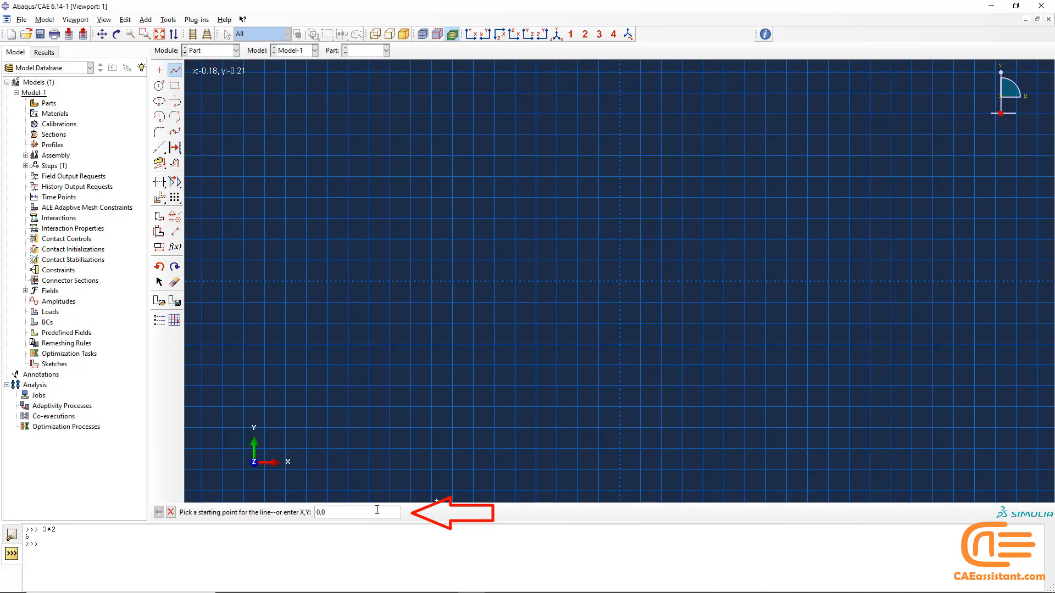
key("Return")
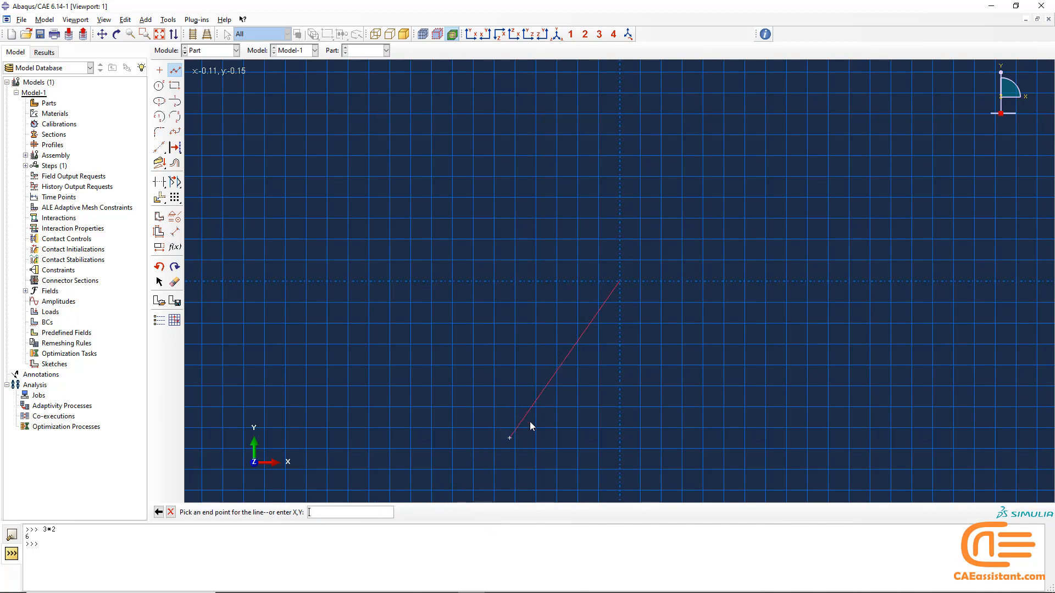
middle_click_drag(730, 321, 619, 377, "ctrl+alt")
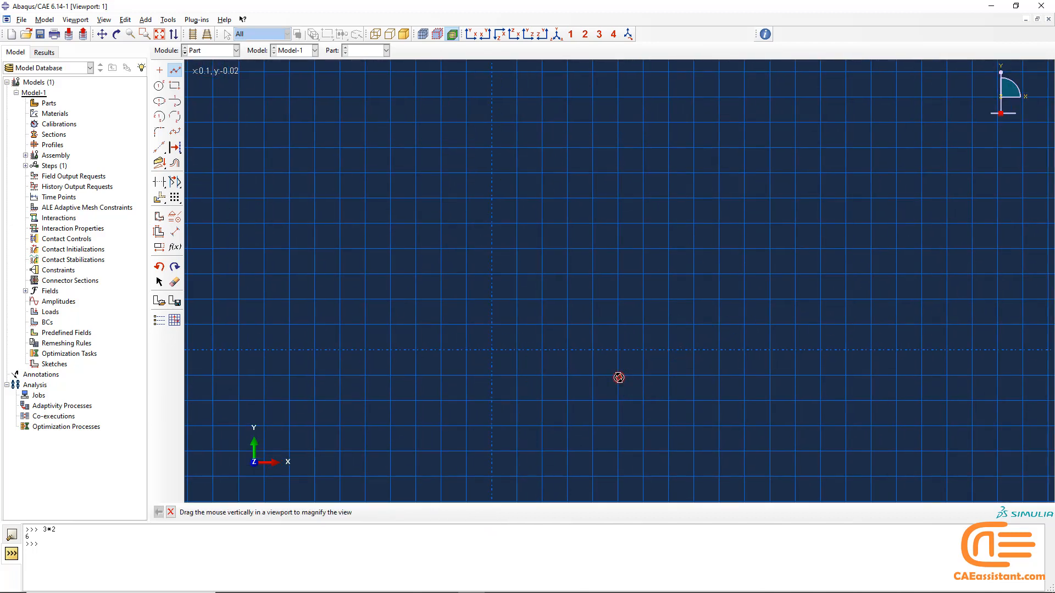
right_click_drag(619, 377, 624, 277, "ctrl+alt")
left_click(579, 385)
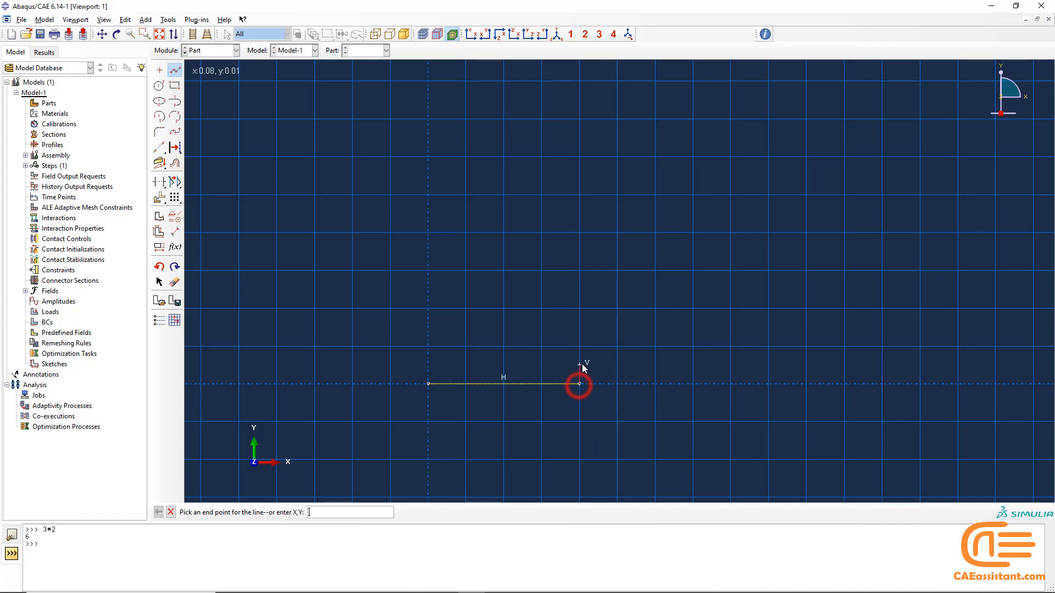
left_click(580, 365)
left_click(510, 363)
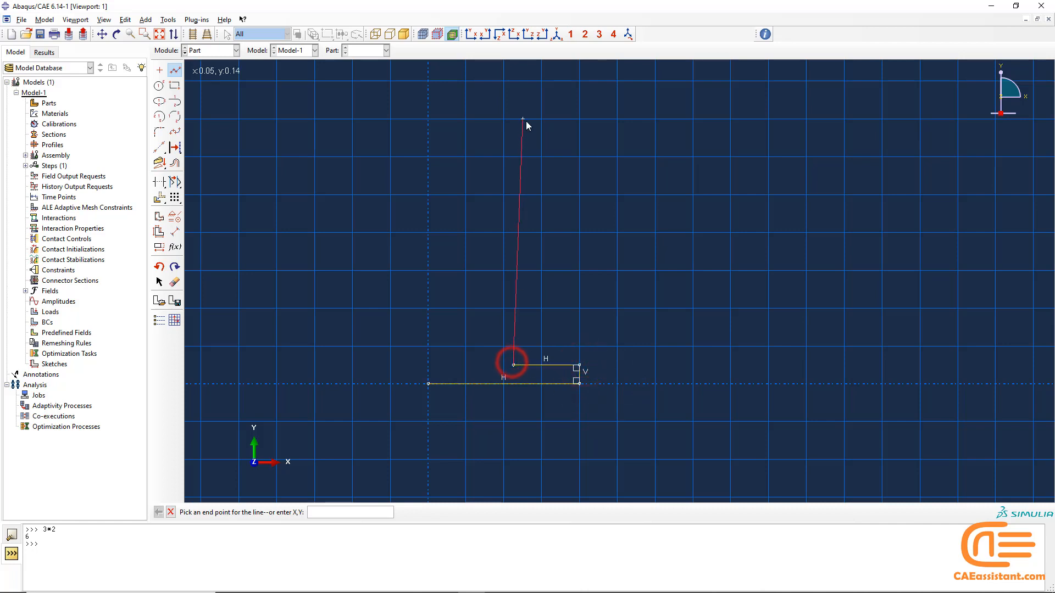
middle_click_drag(525, 152, 526, 235, "ctrl+alt")
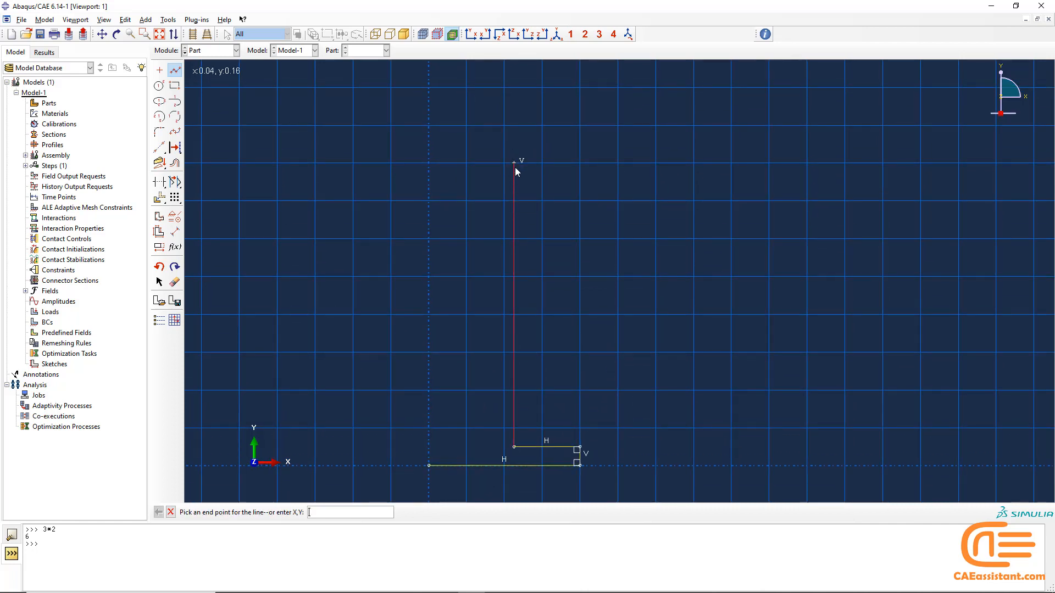
left_click(514, 163)
- Continue the lines around the top flange, down the web's left edge and around the lower flange's left side, closing the I-section at the origin
left_click(580, 162)
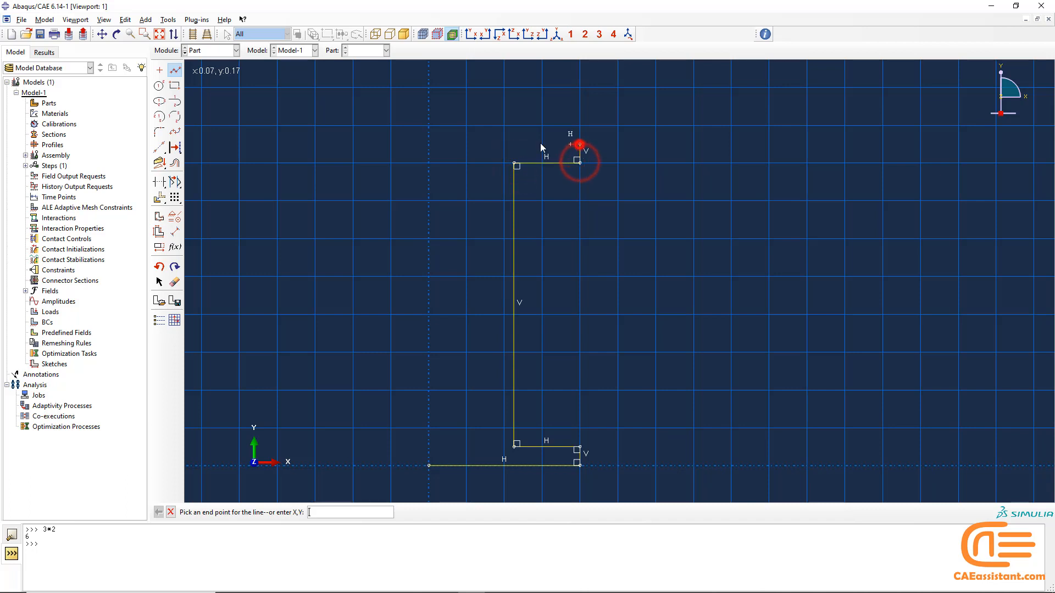
left_click(428, 143)
left_click(429, 163)
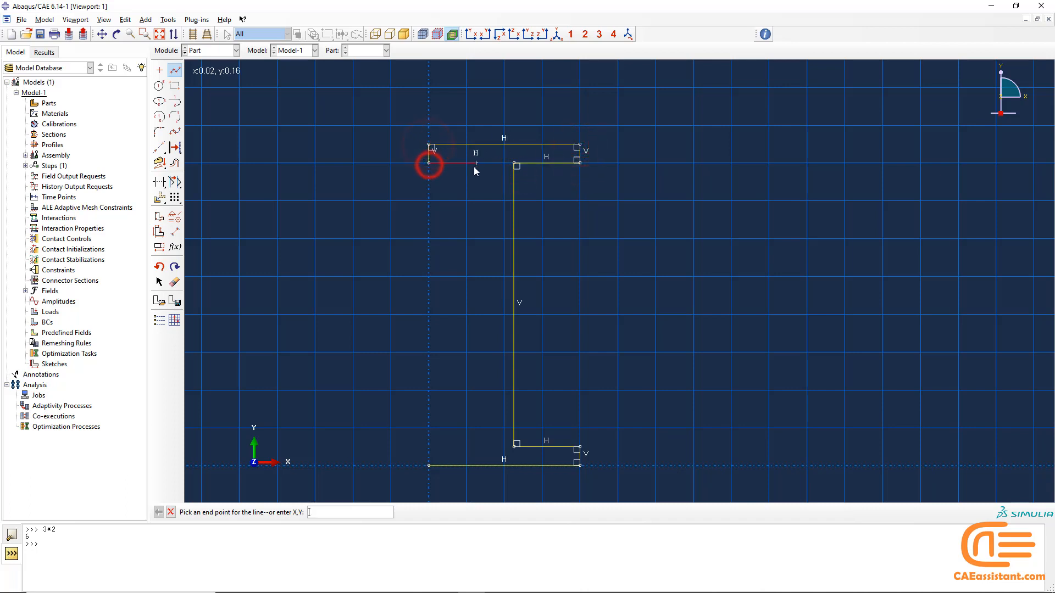
left_click(494, 163)
left_click(494, 427)
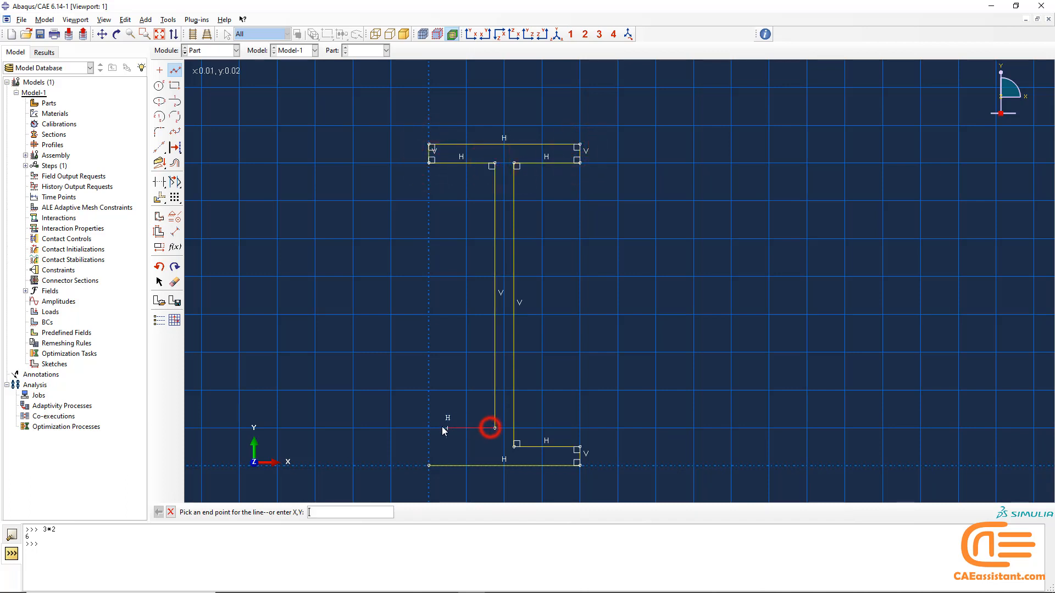
left_click(428, 427)
left_click(429, 465)
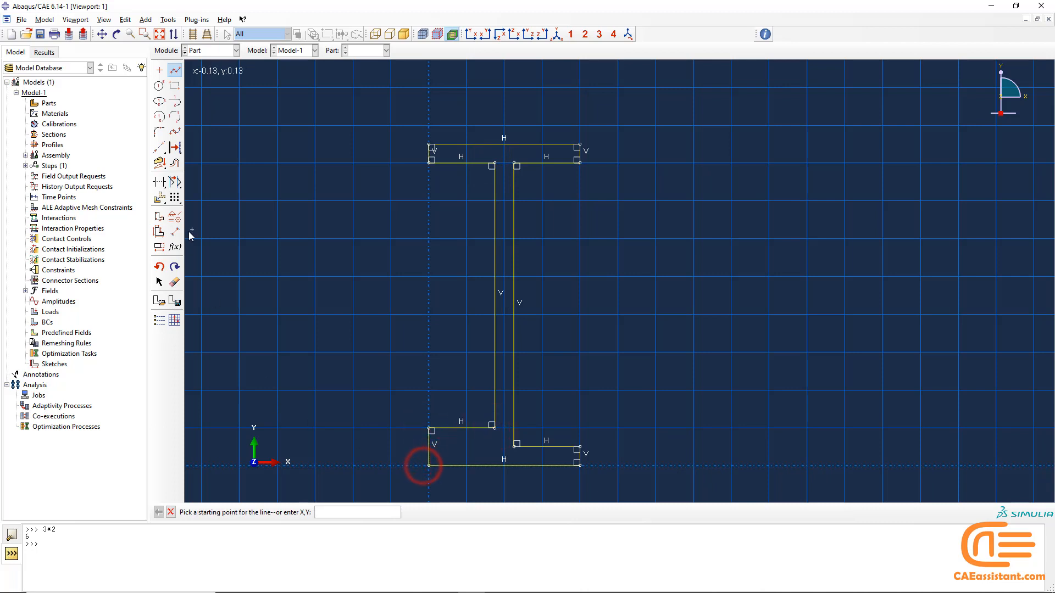
- Add a Fixed constraint to the I-section's lower-left corner at the origin
left_click(175, 216)
left_click(25, 130)
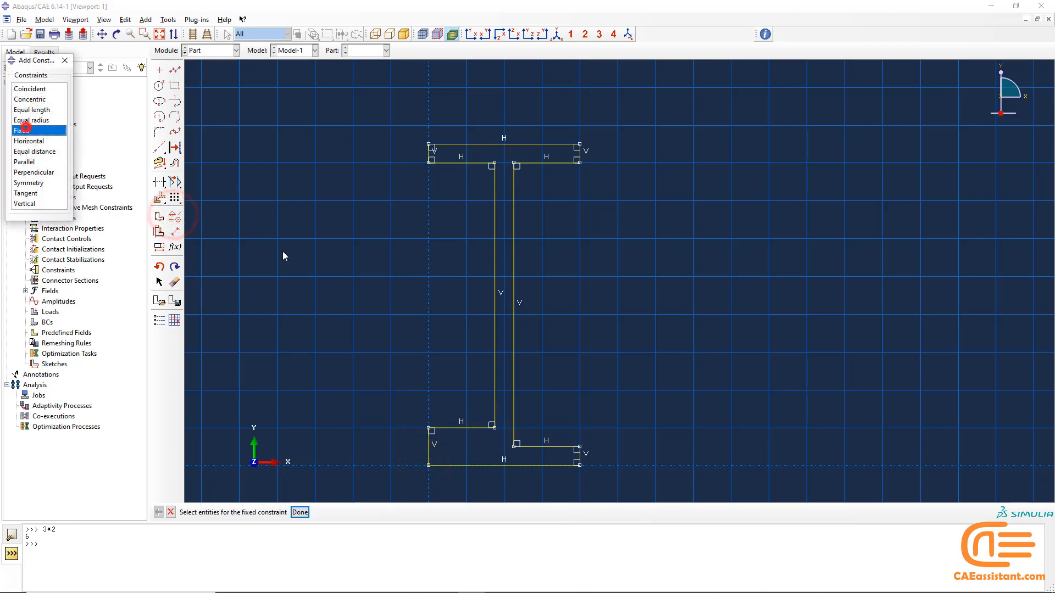
left_click(429, 466)
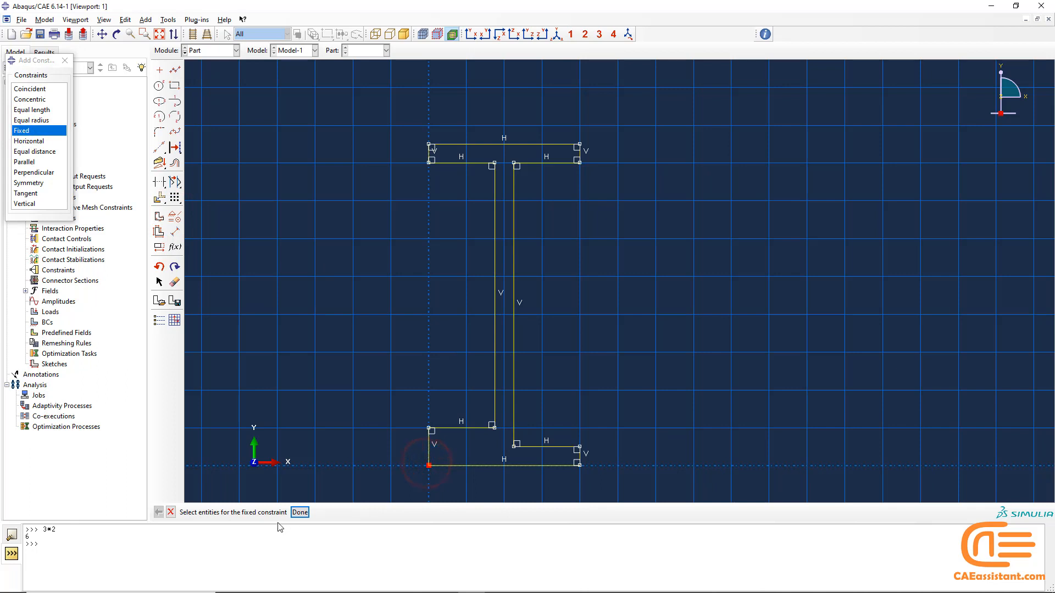
left_click(300, 512)
- Apply an Equal length constraint to the two vertical web edges
left_click(35, 109)
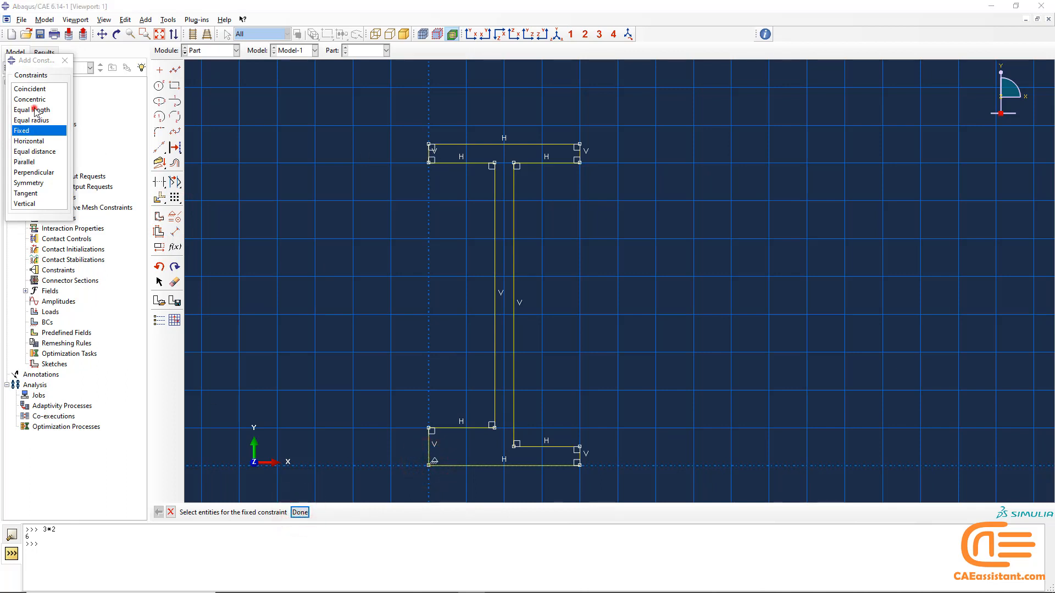
left_click(495, 214)
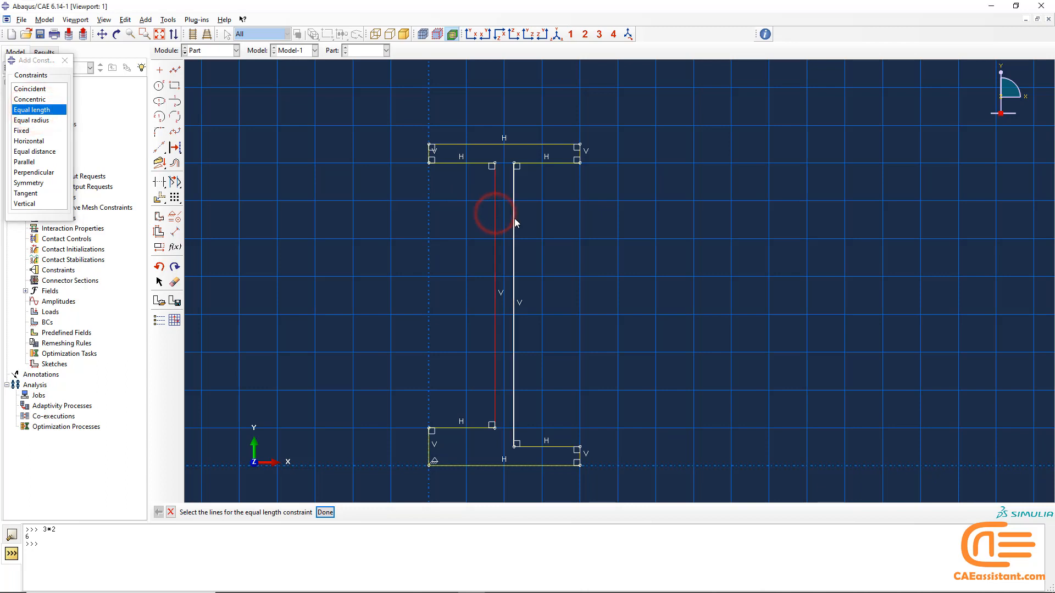
left_click(514, 219)
left_click(326, 512)
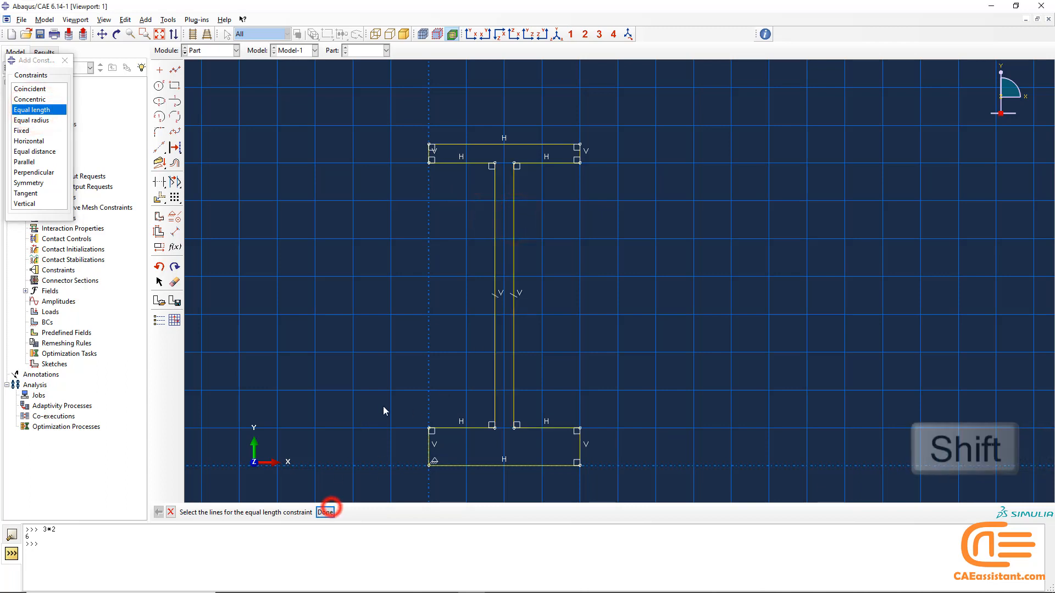
- Constrain the outer bottom and top edges of the two flanges to equal length
left_click(482, 465, "shift")
left_click(498, 144, "shift")
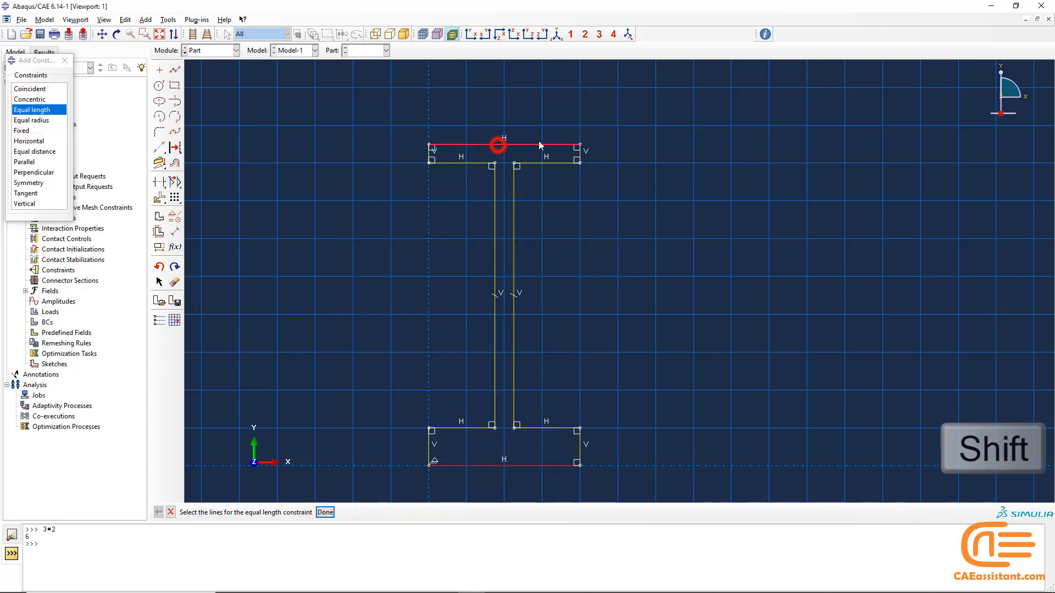
middle_click(618, 276)
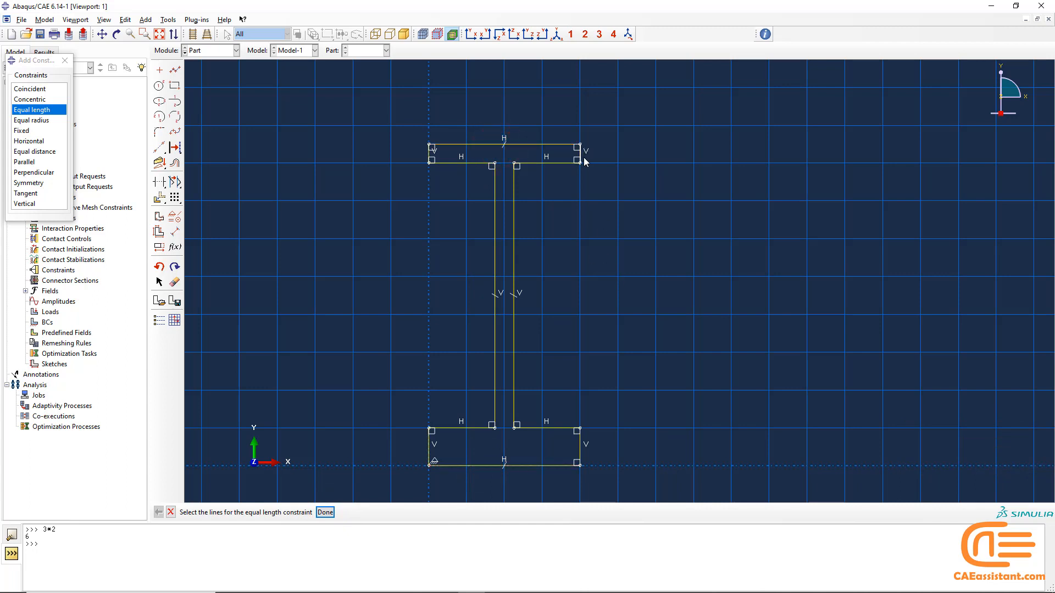
- Constrain the four short vertical end edges of the upper and lower flanges to equal length
left_click(580, 157)
left_click(429, 157, "shift")
middle_click(434, 420)
left_click(428, 447)
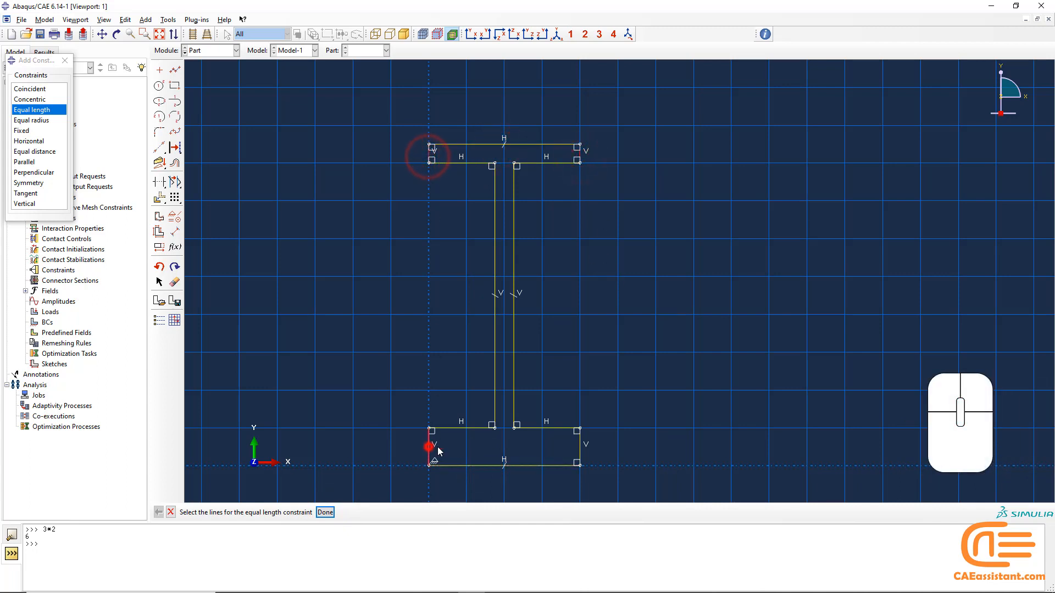
left_click(578, 443, "shift")
middle_click(592, 344)
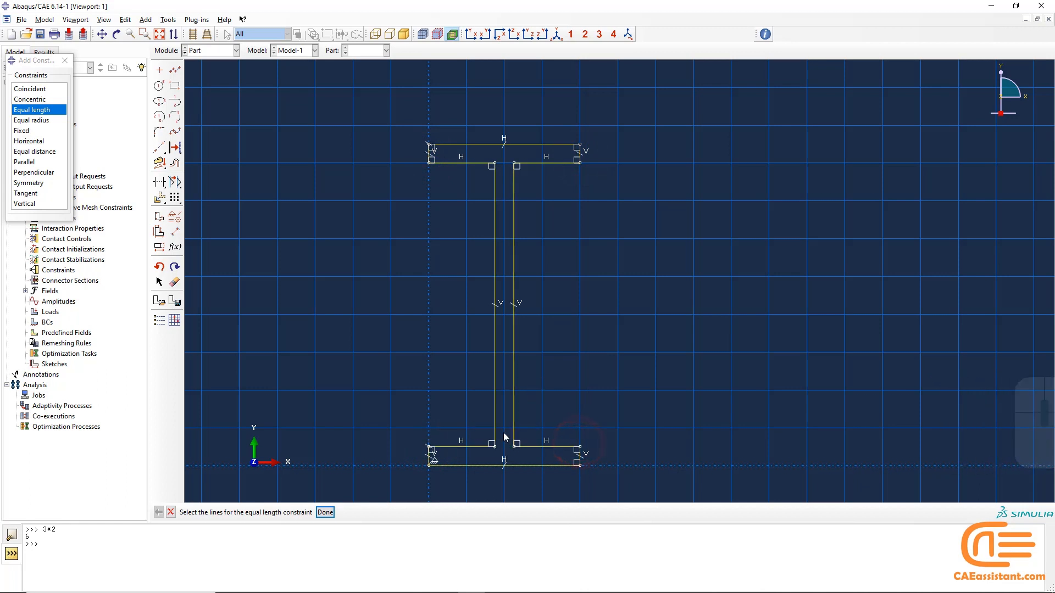
- Constrain the four inner horizontal flange edges on both sides of the web to equal length
left_click(468, 446)
left_click(457, 164, "shift")
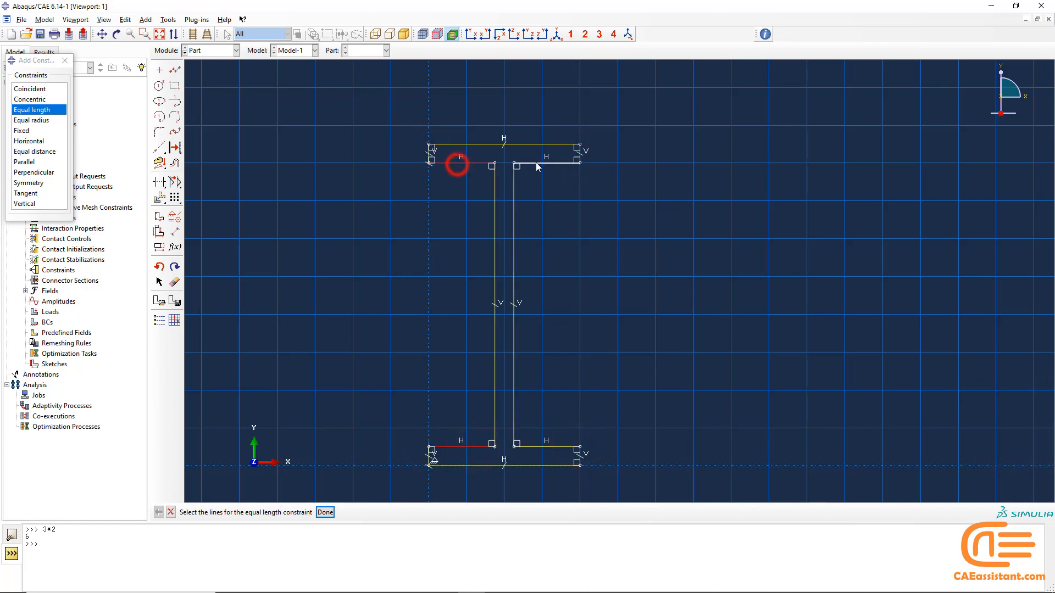
left_click(537, 163, "shift")
left_click(550, 446, "shift")
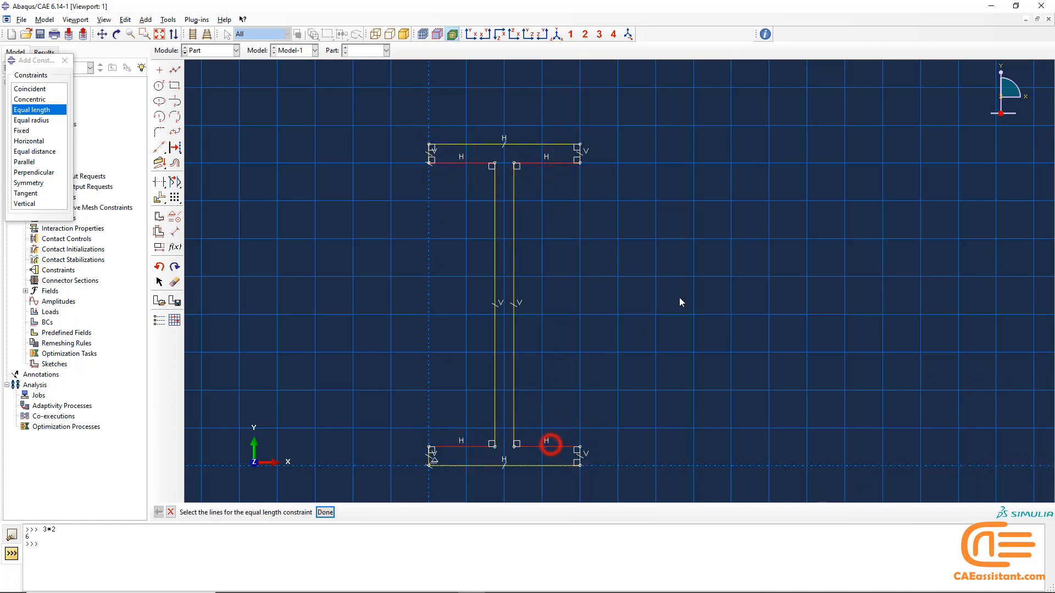
middle_click(681, 303)
- Dimension the bottom flange's outer edge below the section and set its width to 0.08
left_click(175, 231)
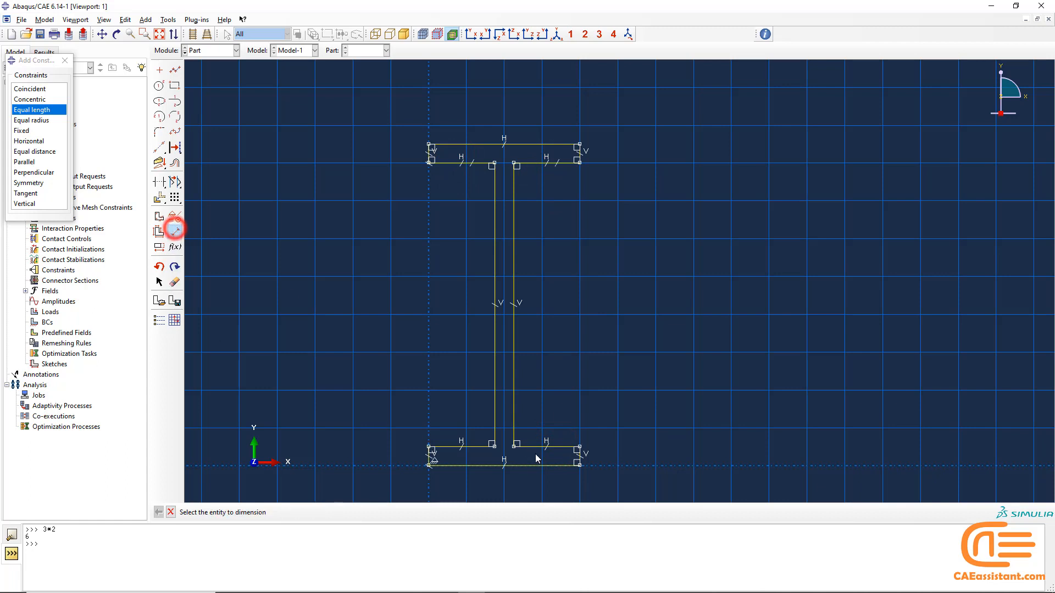
left_click(516, 465)
left_click(521, 487)
type("0")
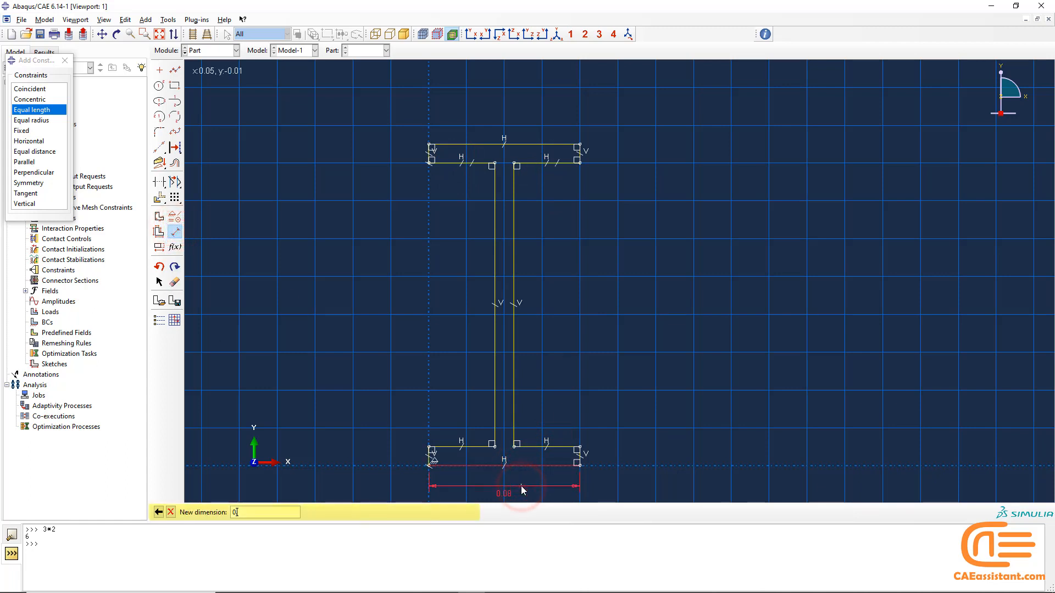
type(".08")
key("Return")
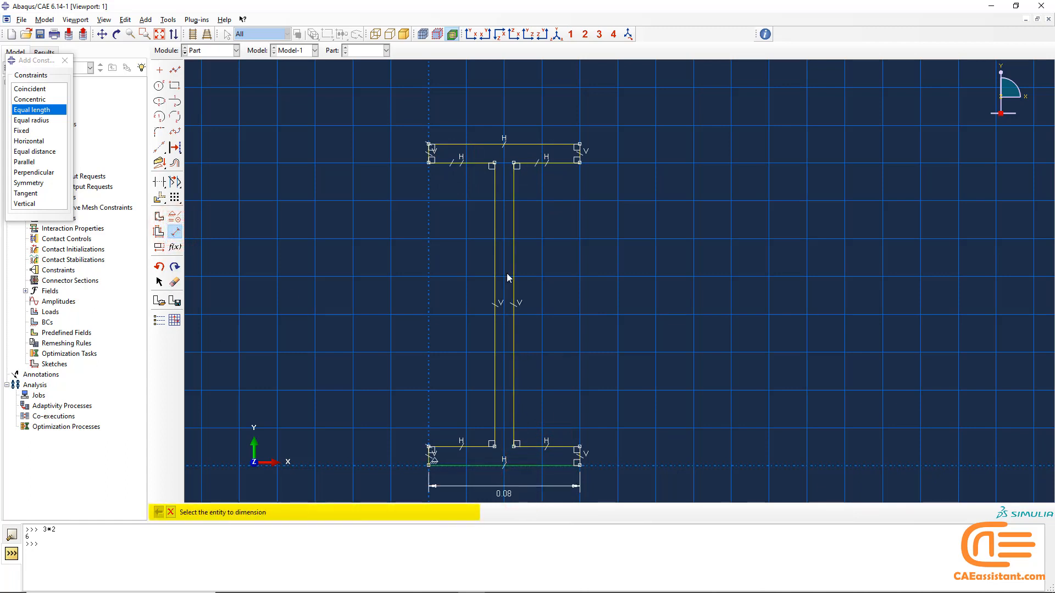
- Dimension the overall section depth between the outer top and bottom edges and set it to 0.18
left_click(546, 146)
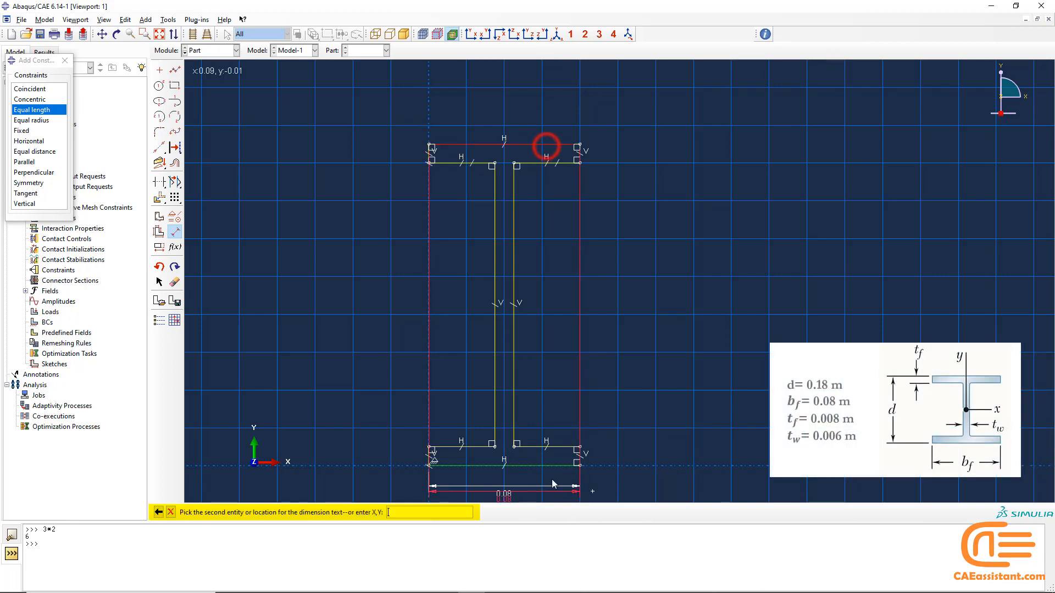
left_click(546, 462)
left_click(621, 390)
type("0")
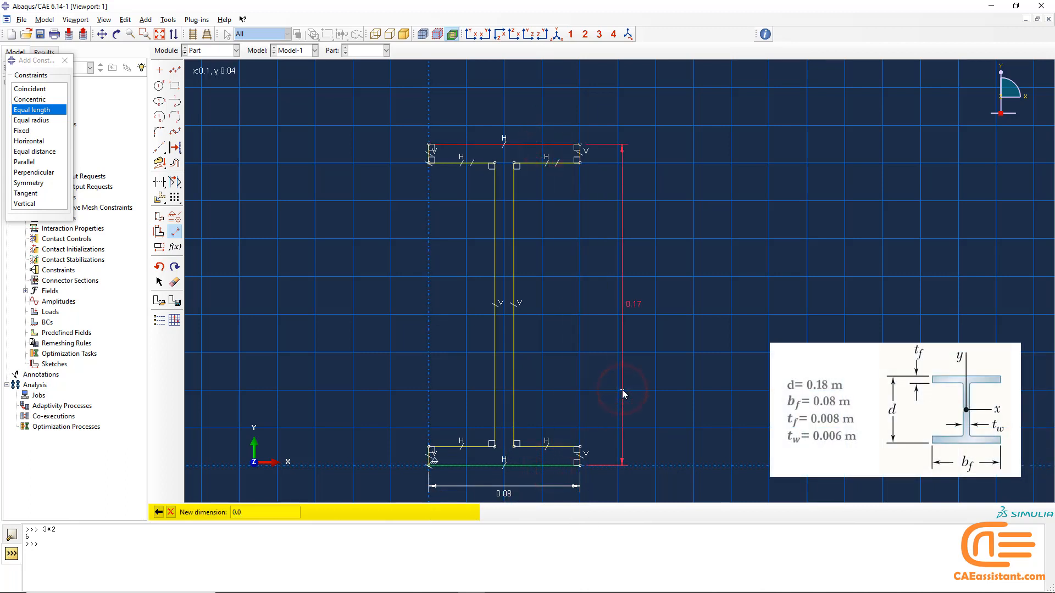
type(".18")
key("Return")
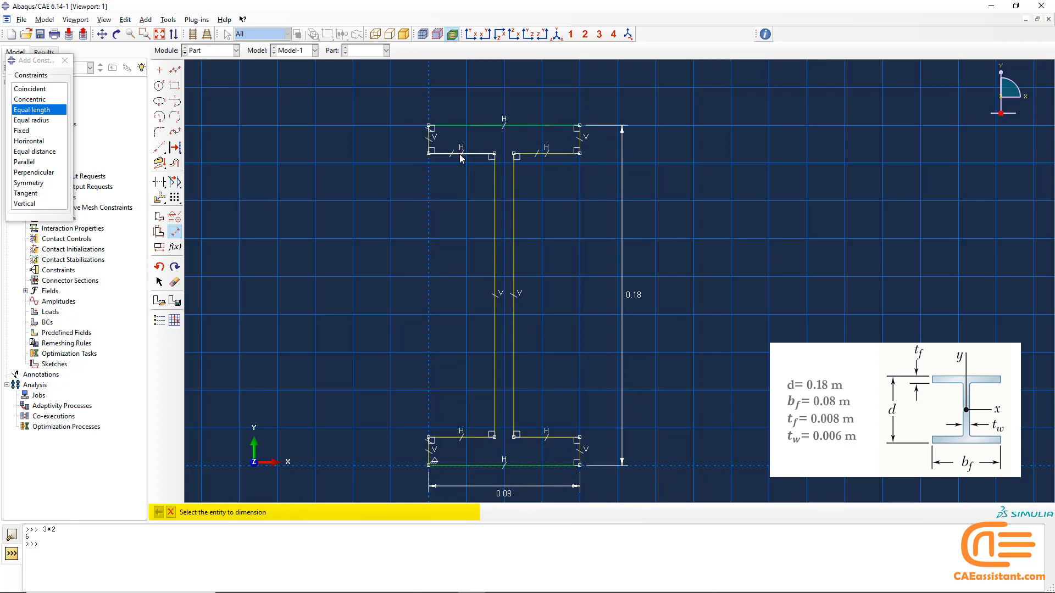
- Dimension the top flange's left end edge and set the flange thickness to 0.008
left_click(429, 137)
left_click(403, 144)
type("0.0")
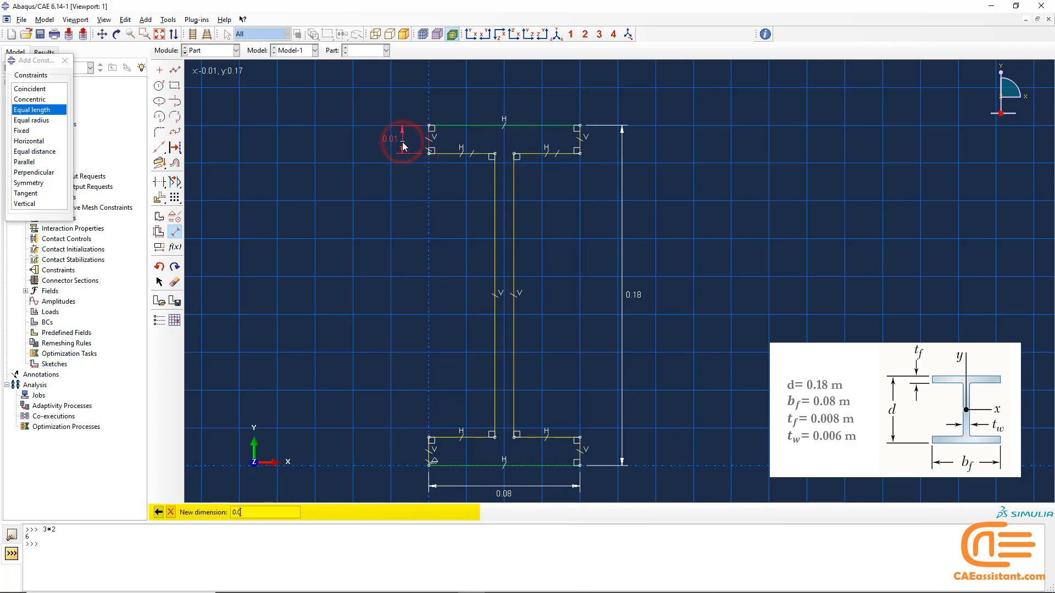
type("08")
key("Return")
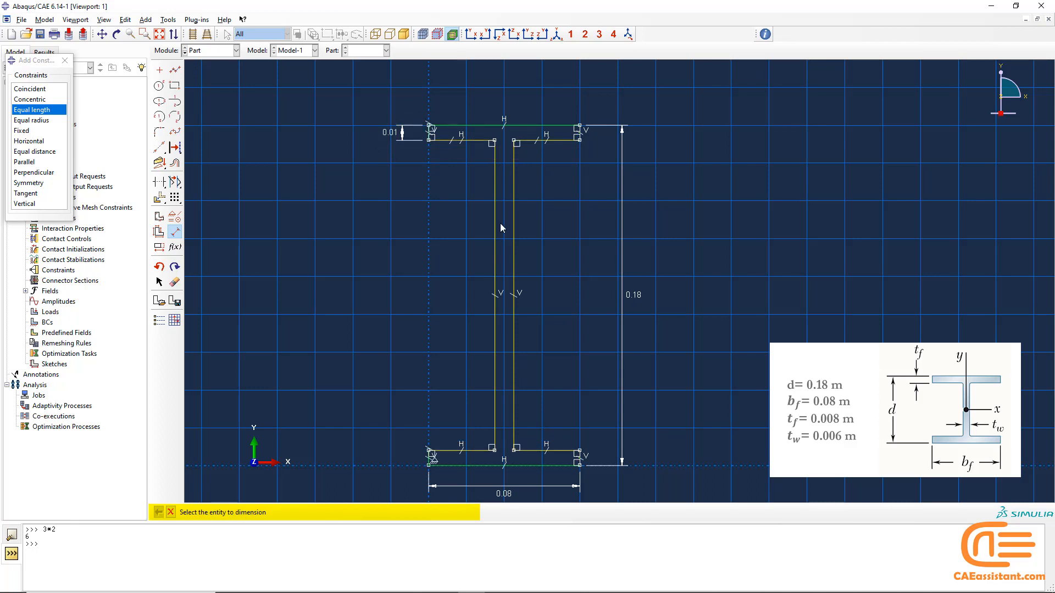
- Dimension the distance between the two web edges above the section and set the web thickness to 0.006
left_click(494, 224)
left_click(514, 226)
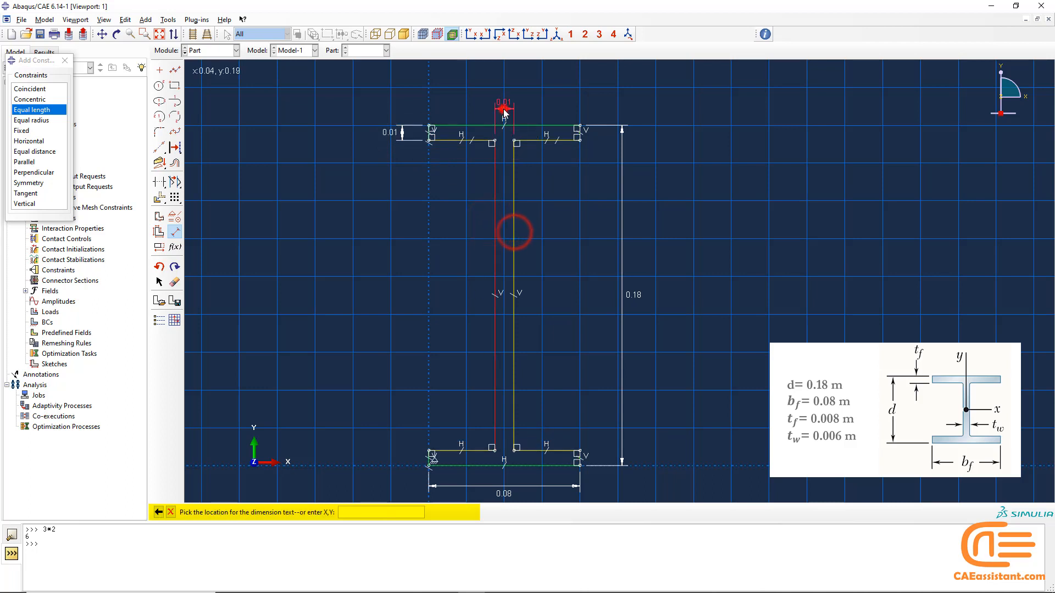
left_click(503, 109)
type("0.006")
key("Return")
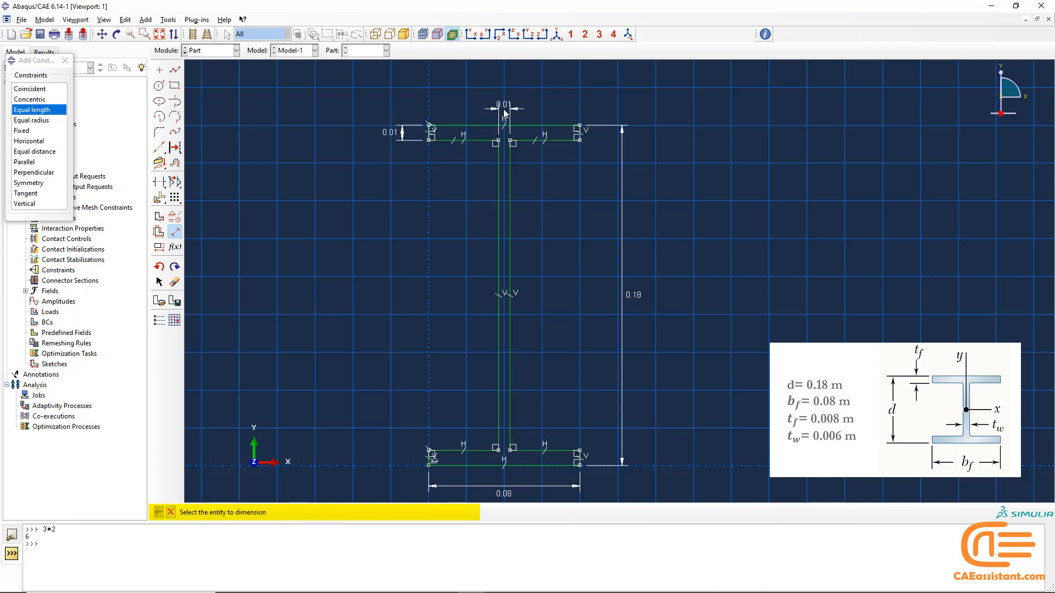
key("Escape")
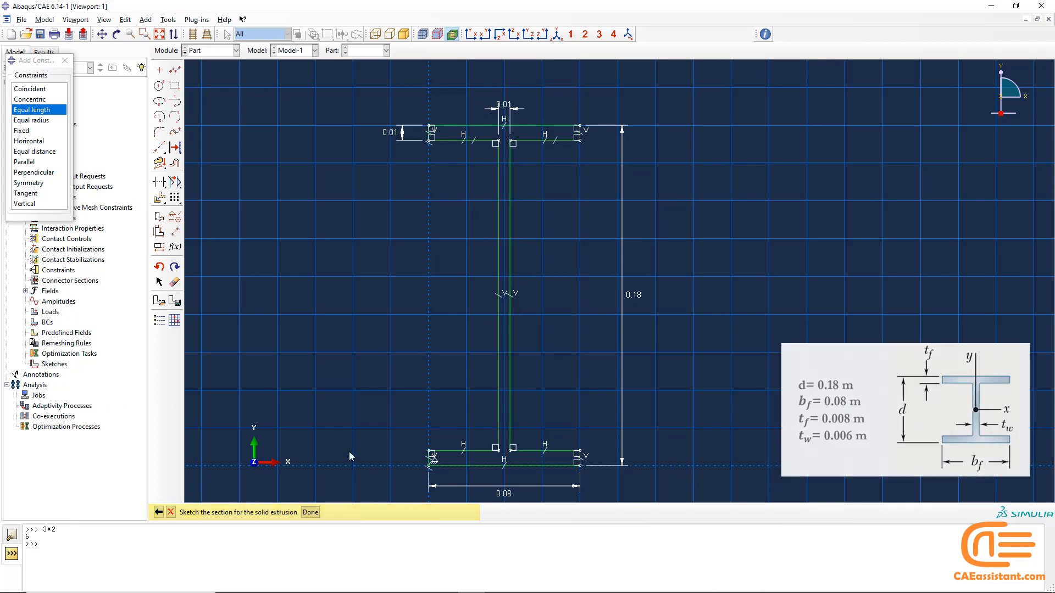
- Finish the section sketch, extrude it to a depth of 2 and collapse the Parts branch of the model tree
middle_click(572, 275)
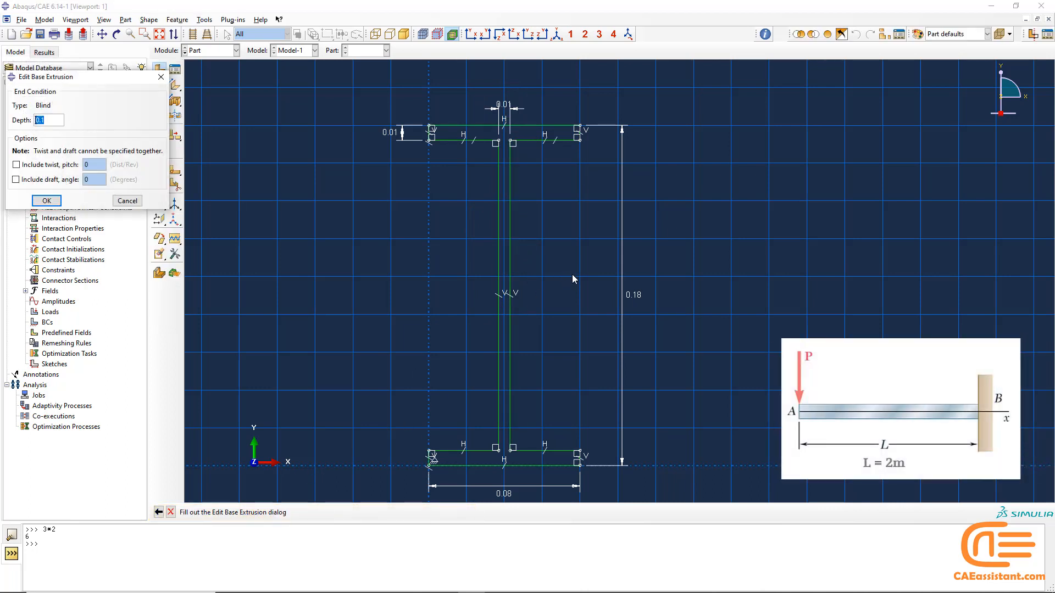
type("2")
key("Return")
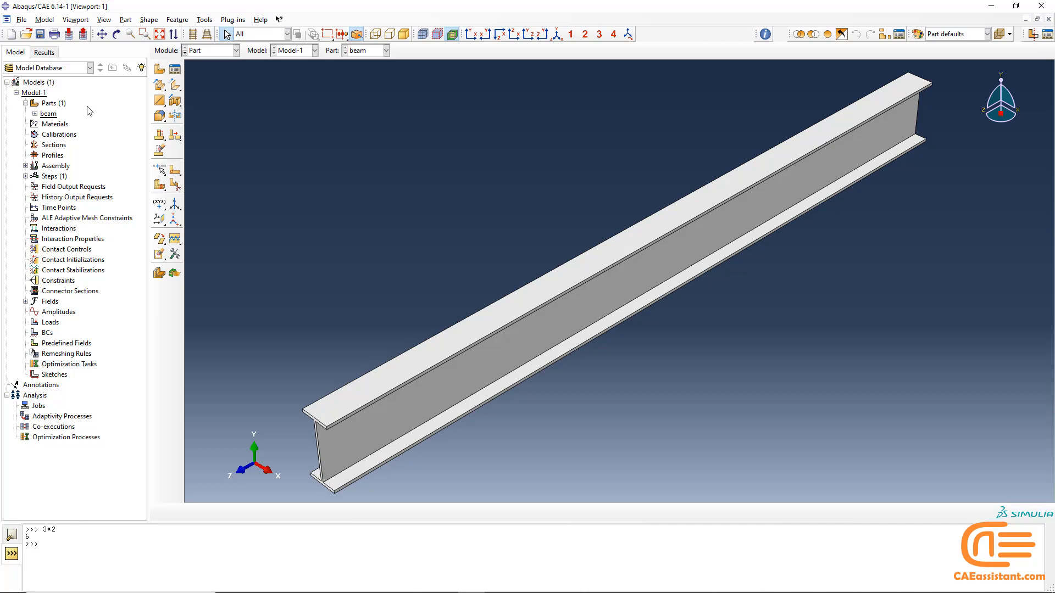
left_click(24, 103)
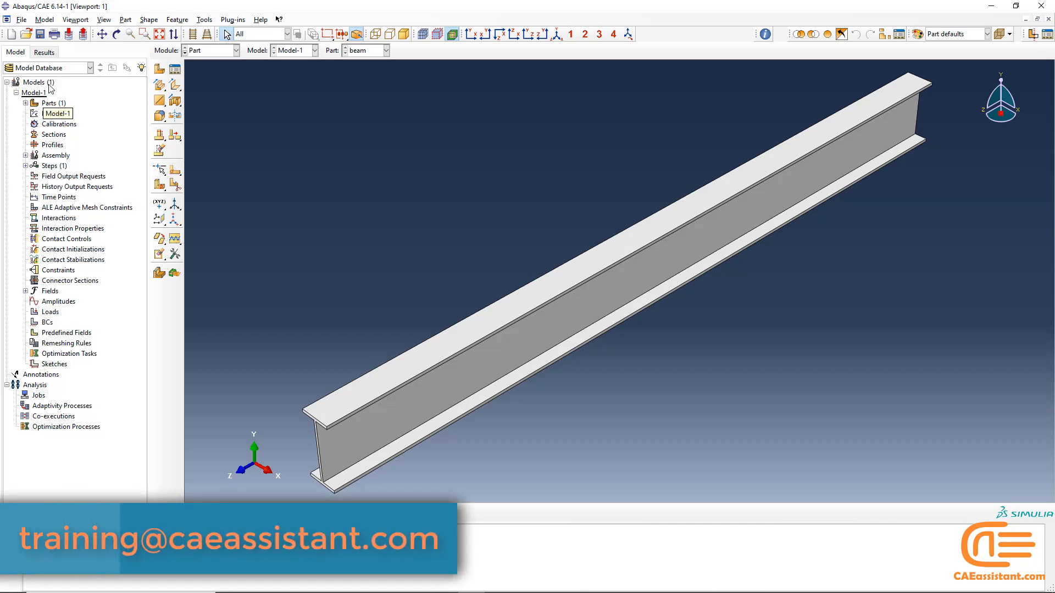
- Review the copy option for Model-1 and leave it without making a copy
left_click(15, 92)
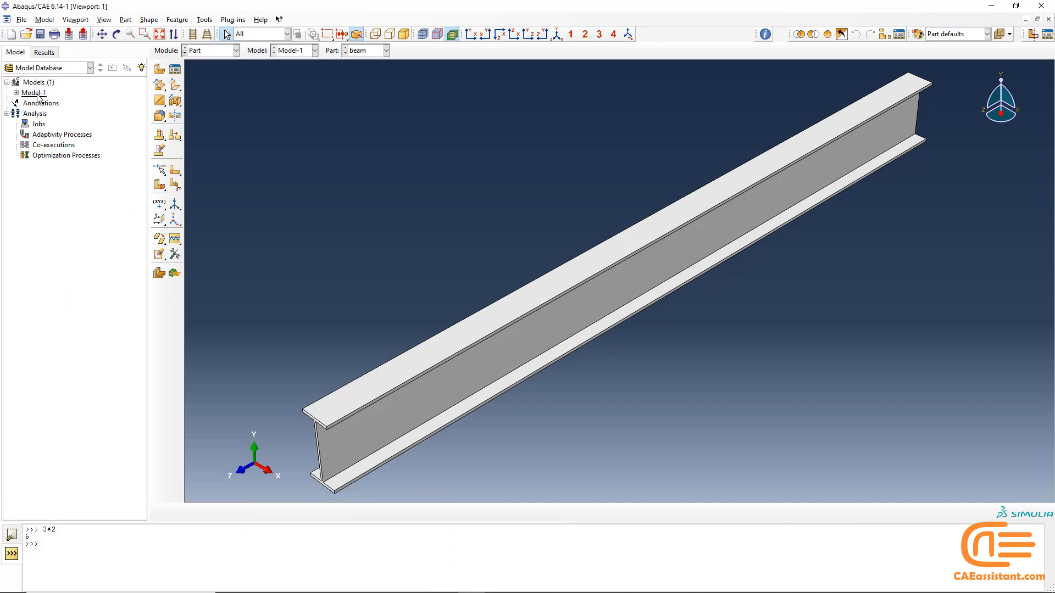
right_click(37, 93)
left_click(61, 113)
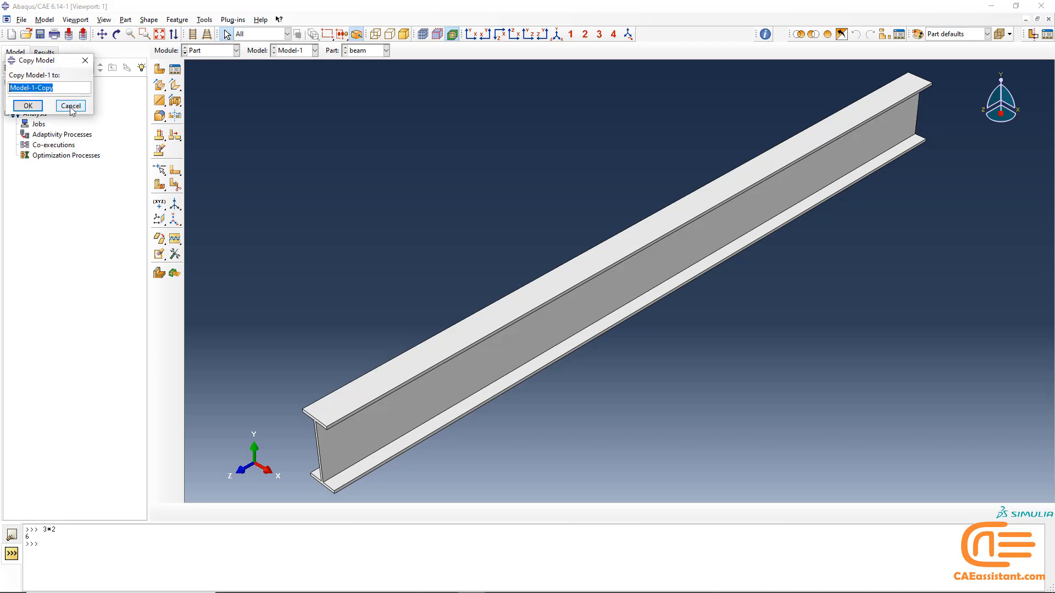
left_click(71, 106)
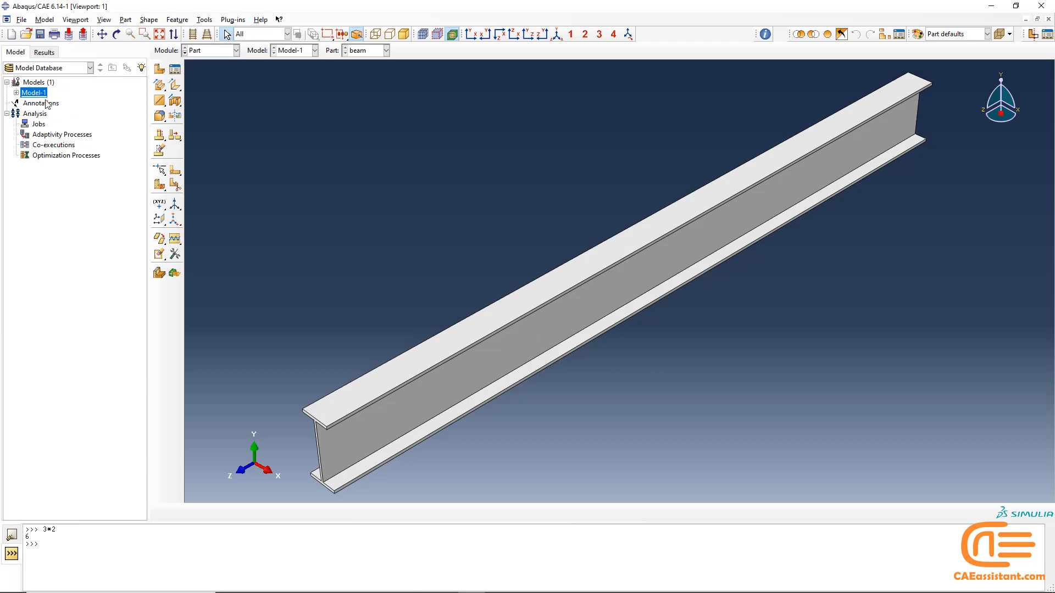
left_click(16, 93)
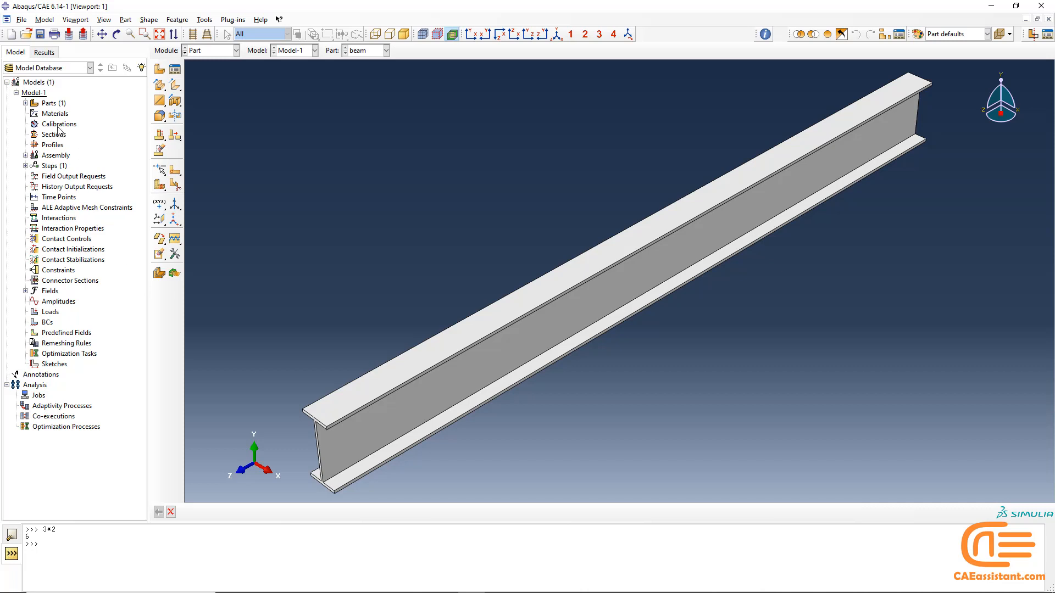
- Review the beam part's modeling space and type options, including discrete and analytical rigid, without changing the part
left_click(25, 104)
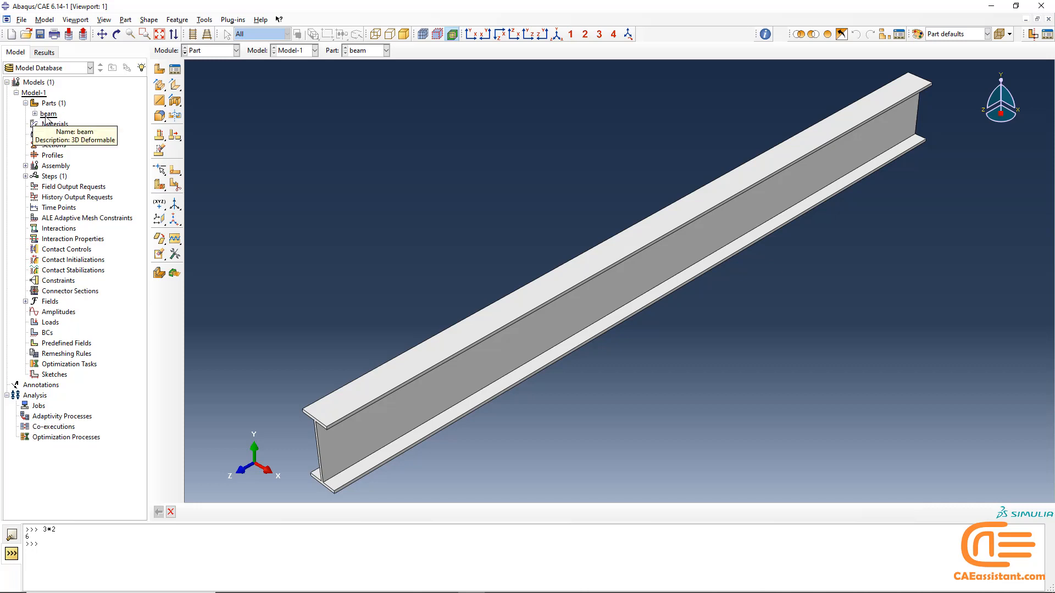
right_click(47, 115)
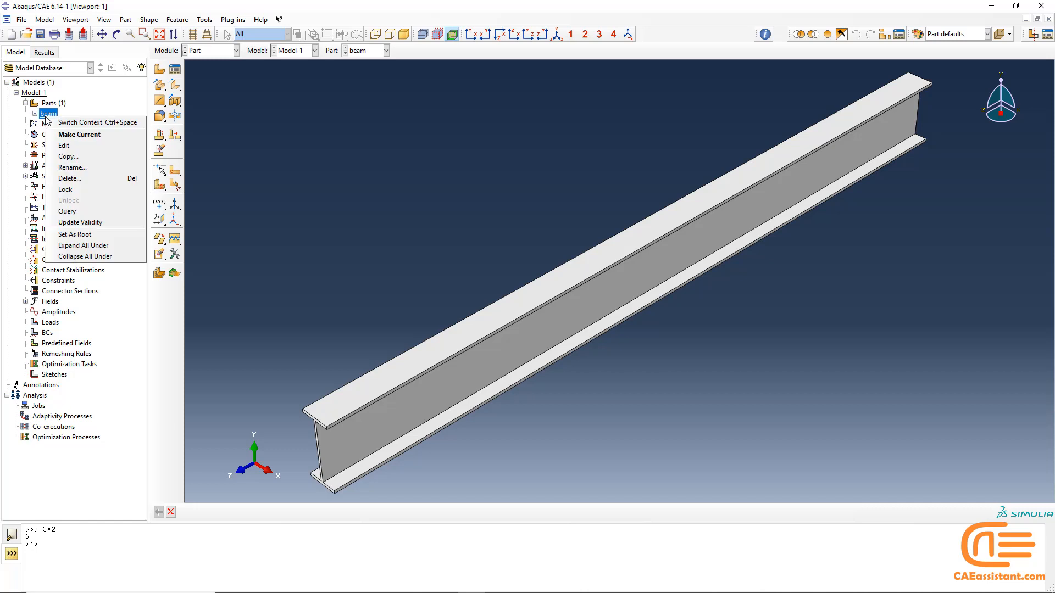
left_click(80, 148)
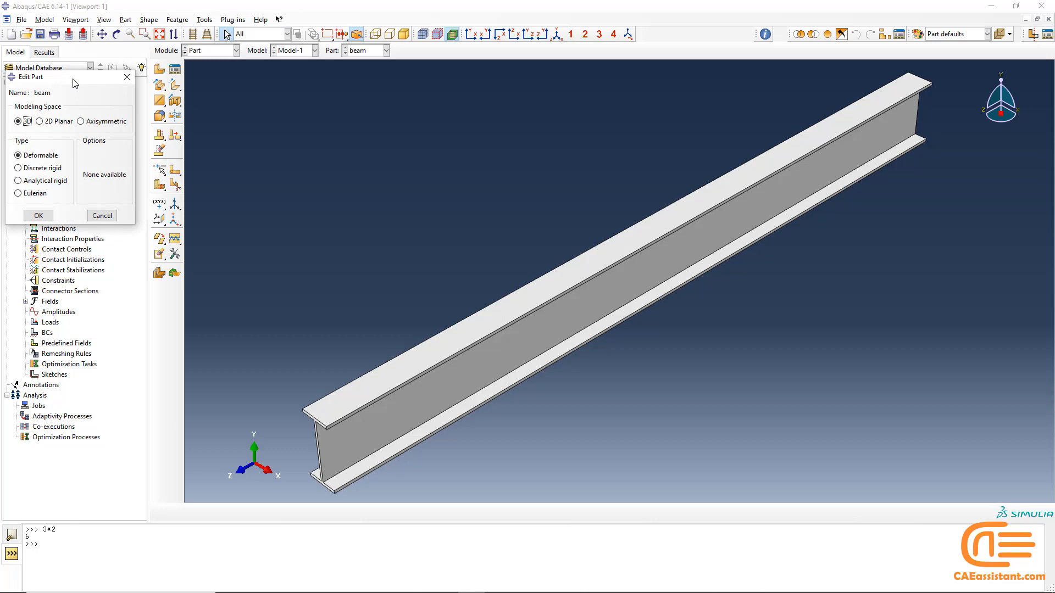
left_click_drag(75, 83, 136, 90)
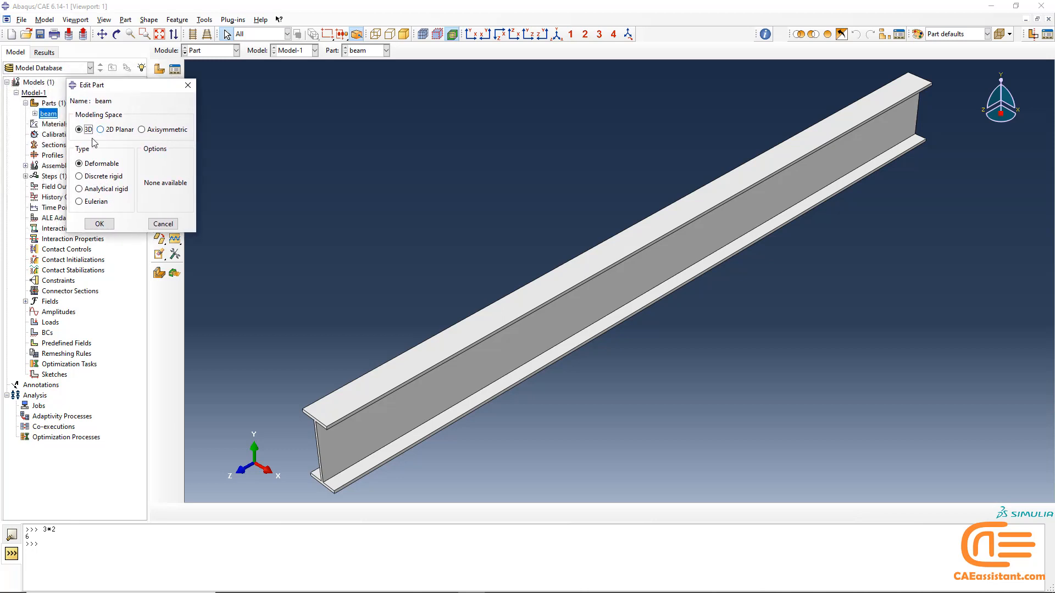
left_click(92, 179)
left_click(92, 191)
left_click(88, 165)
left_click(160, 224)
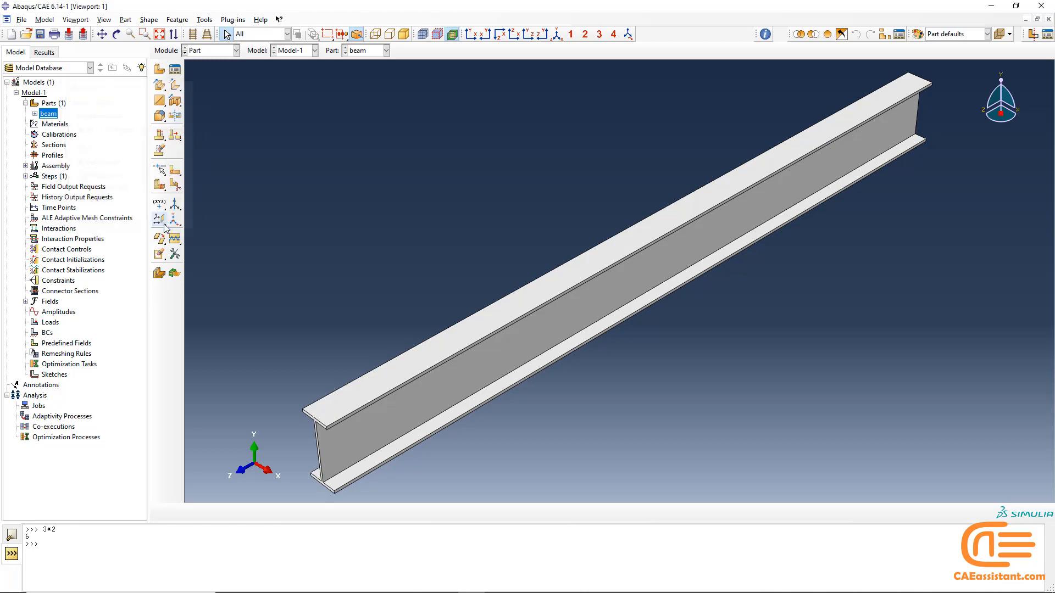
- Inspect the editable parameters of the beam's Solid extrude-1 feature and its entry in the Part Manager
left_click(35, 113)
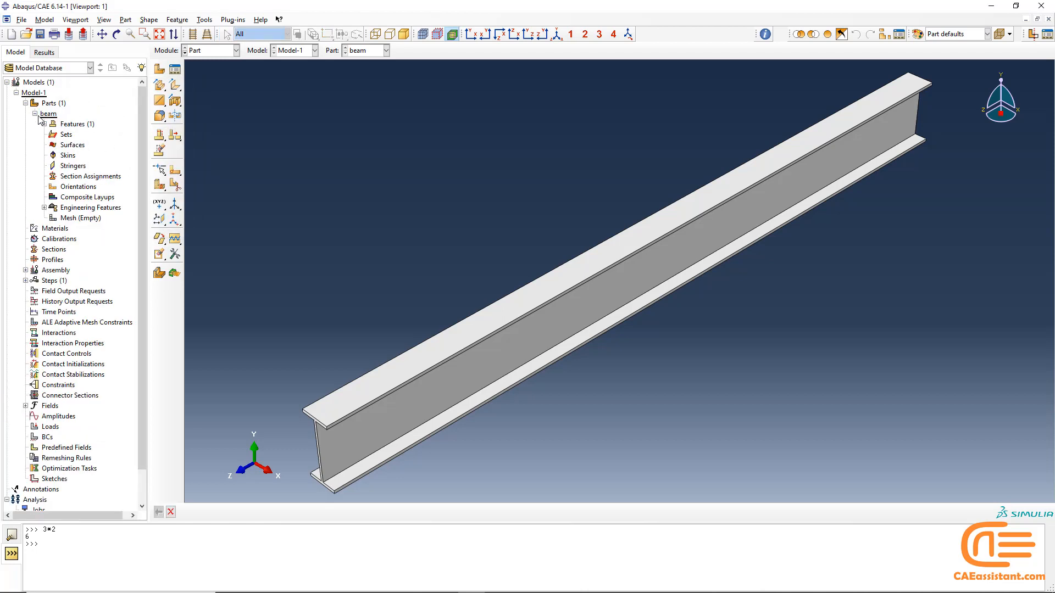
right_click(71, 124)
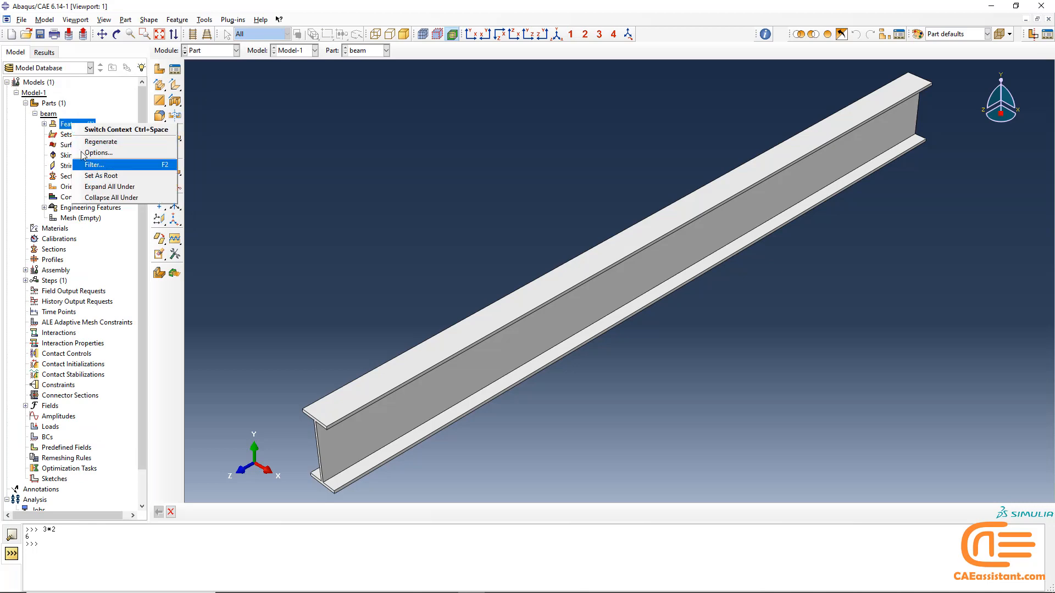
left_click(45, 126)
left_click(44, 124)
left_click(66, 135)
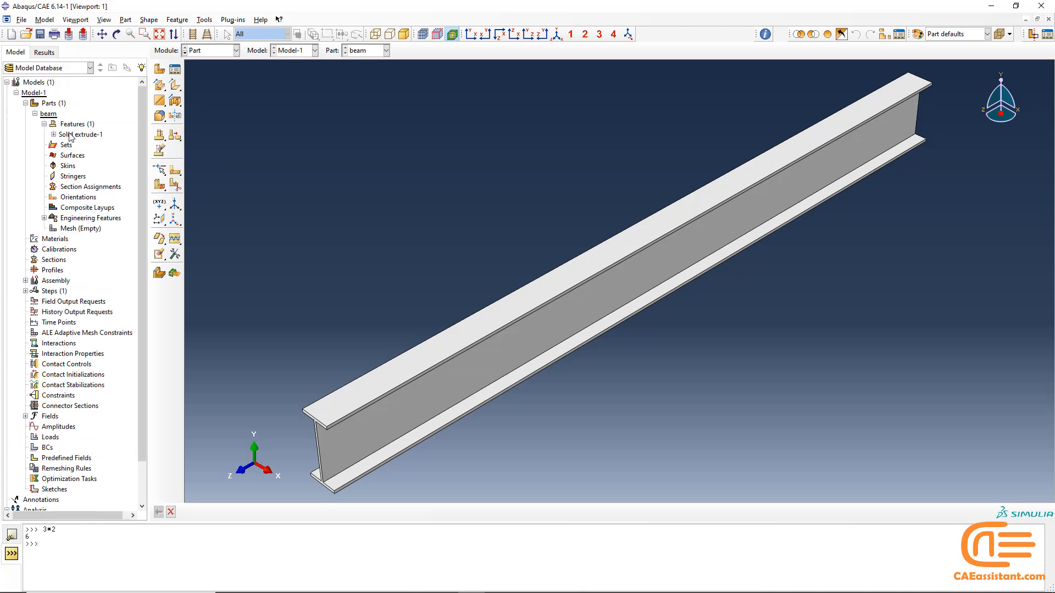
right_click(67, 135)
left_click(90, 151)
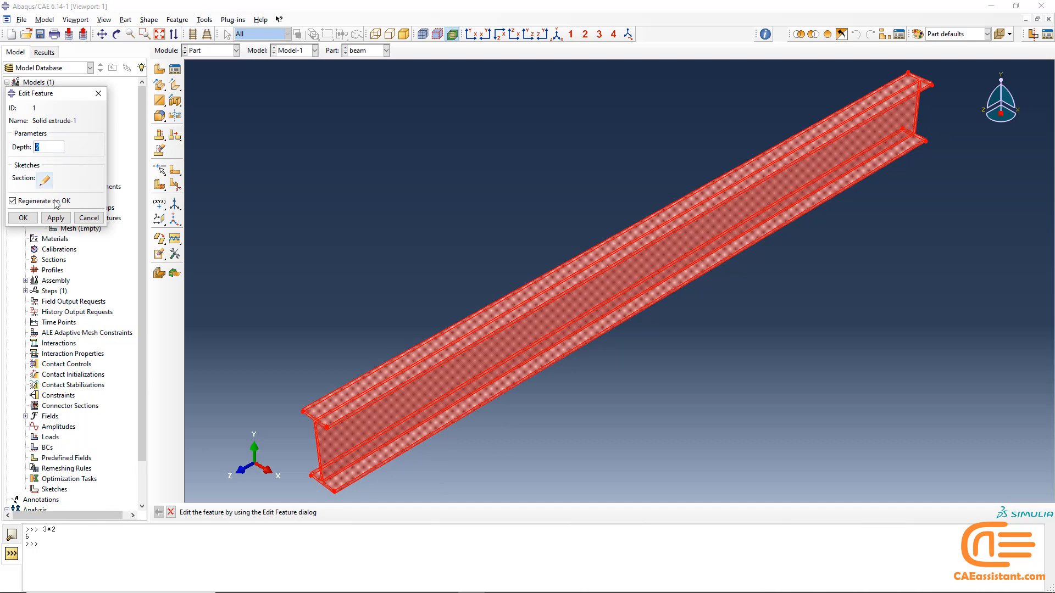
left_click(88, 218)
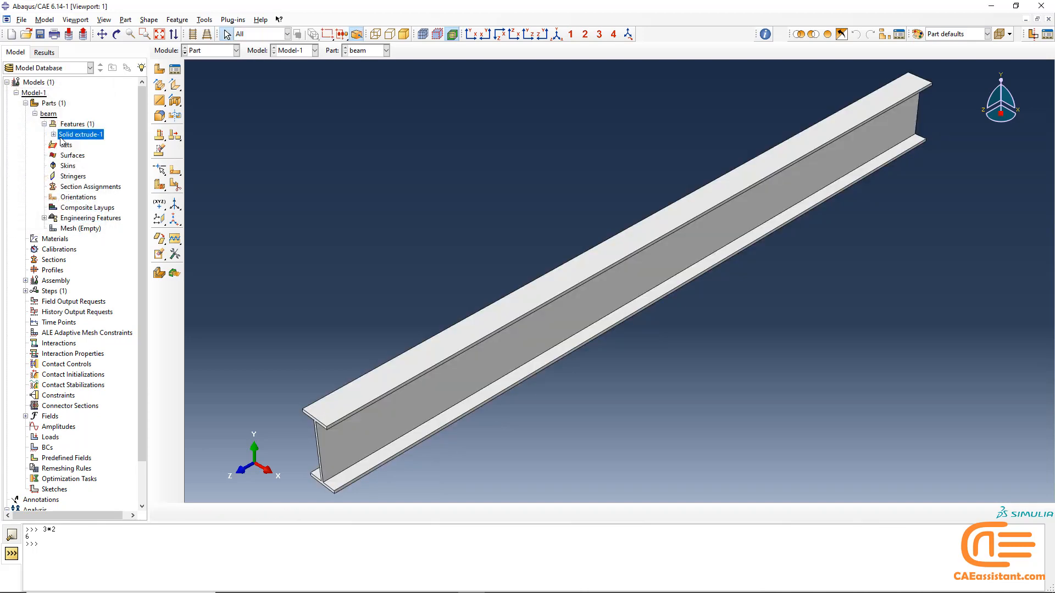
left_click(176, 71)
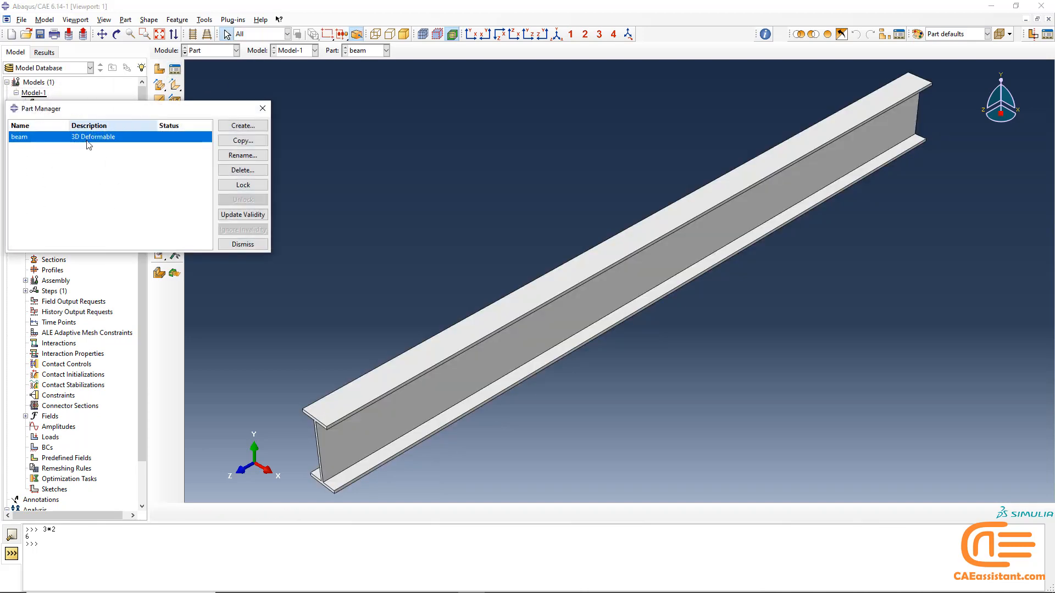
left_click(263, 109)
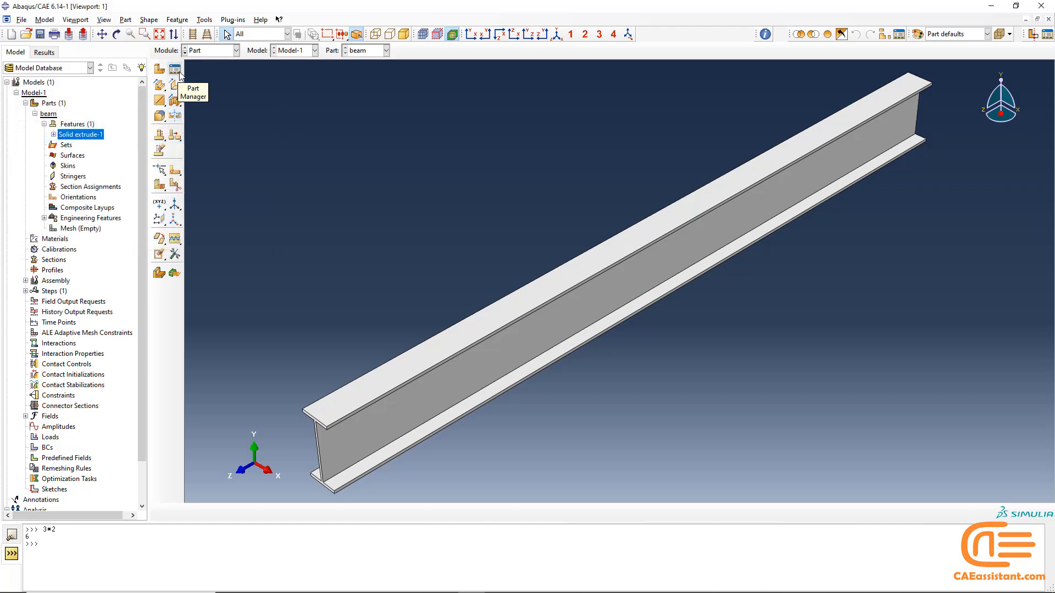
- Collapse the model tree up to Model-1 and switch to the Property module
left_click(44, 125)
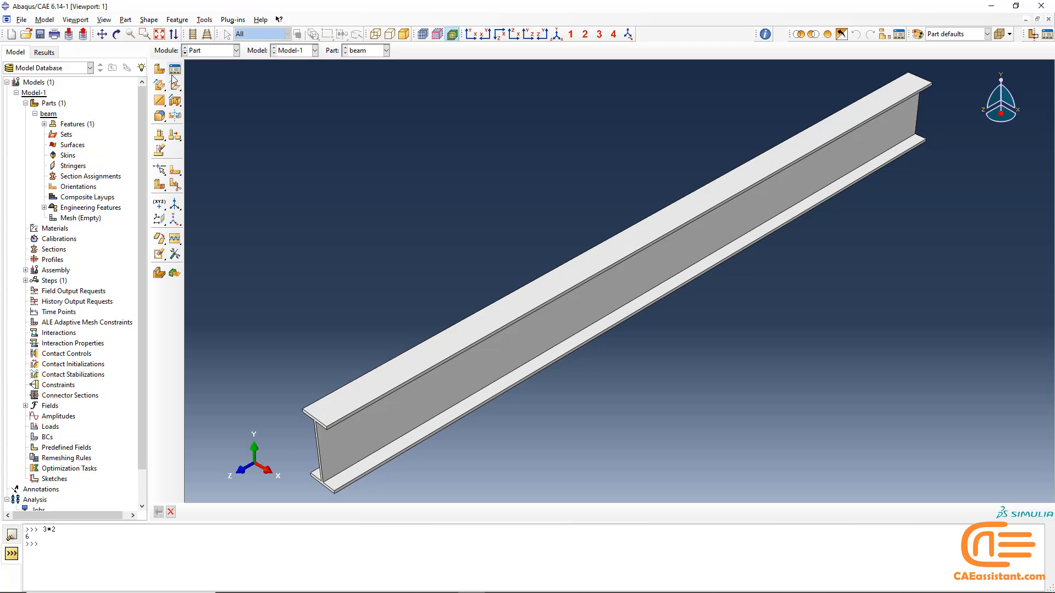
left_click(35, 113)
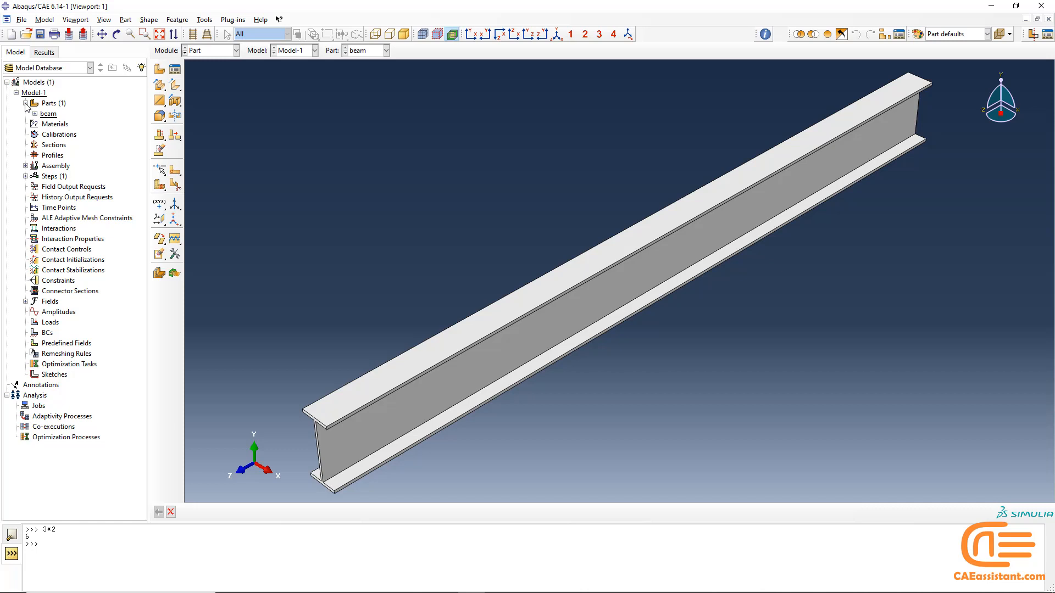
left_click(25, 103)
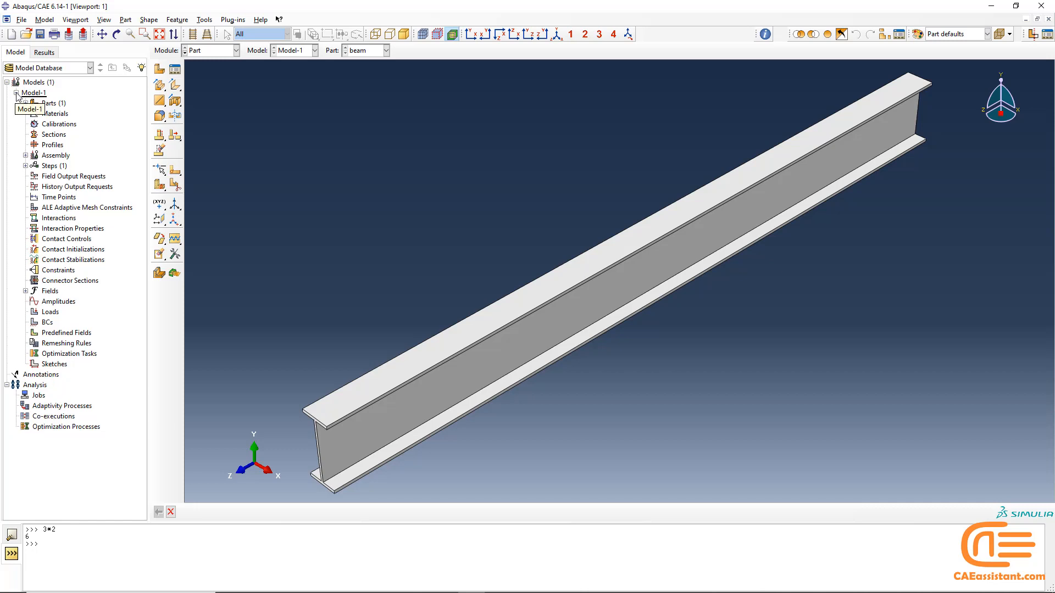
left_click(16, 92)
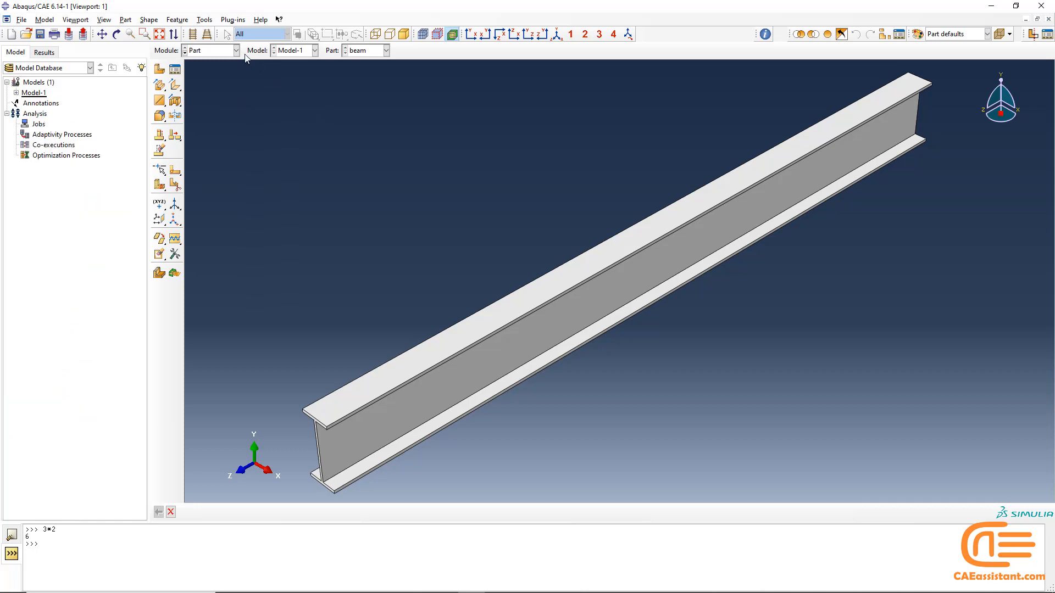
left_click(185, 53)
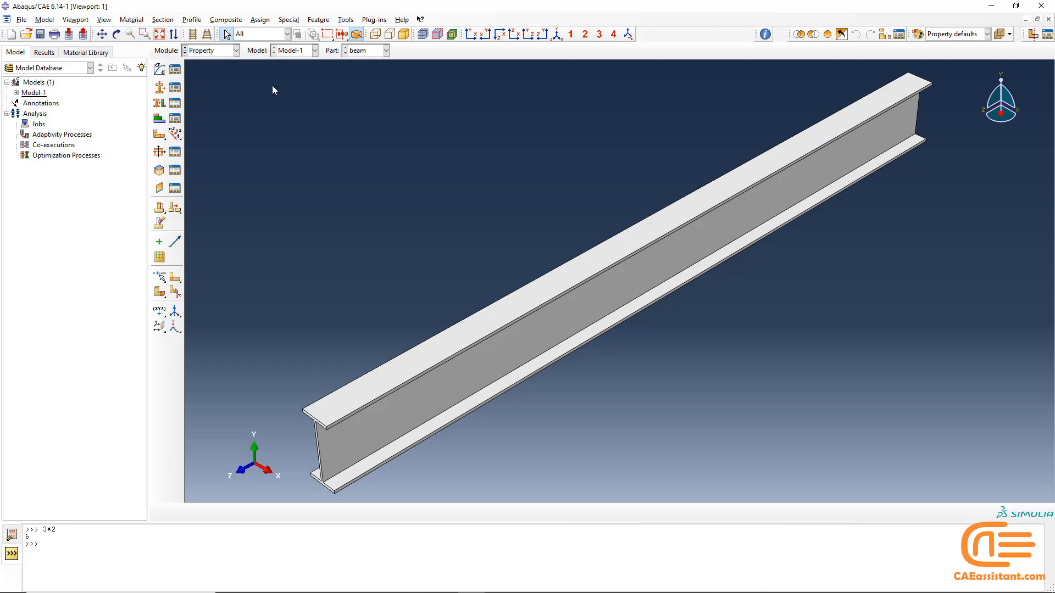
- Examine the beam by panning, rotating and zooming around it, and restore the isometric view
left_click(102, 34)
mouse_move(711, 281)
left_mouse_down()
mouse_move(579, 249)
mouse_move(754, 287)
mouse_move(681, 233)
mouse_move(685, 274)
mouse_move(707, 279)
left_mouse_up()
middle_click(689, 278)
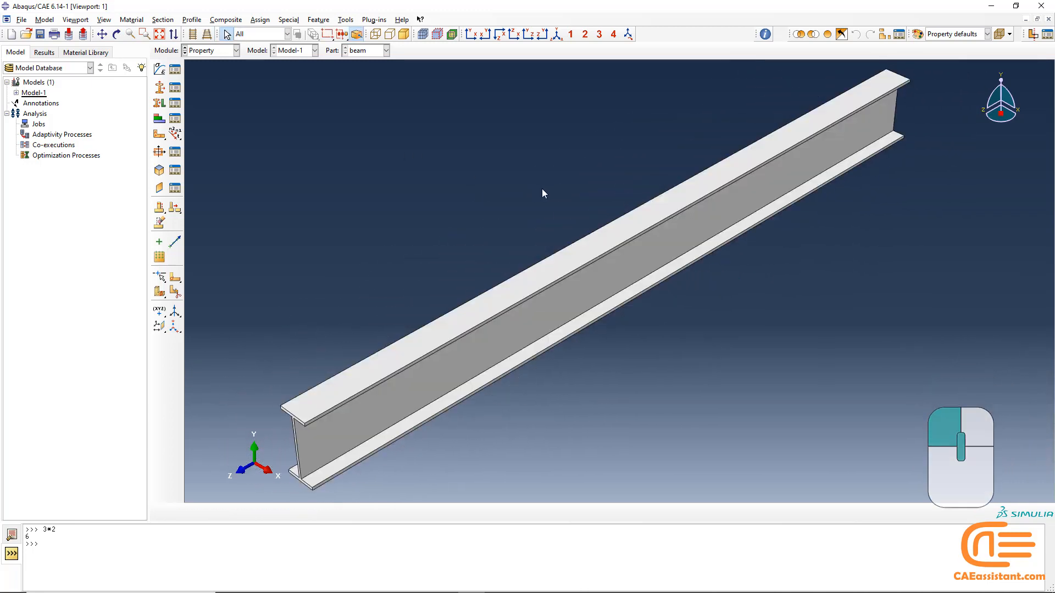
mouse_move(542, 189)
left_mouse_down("ctrl+alt")
mouse_move(593, 231)
mouse_move(612, 190)
mouse_move(575, 193)
mouse_move(568, 214)
mouse_move(566, 153)
mouse_move(594, 162)
left_mouse_up("ctrl+alt")
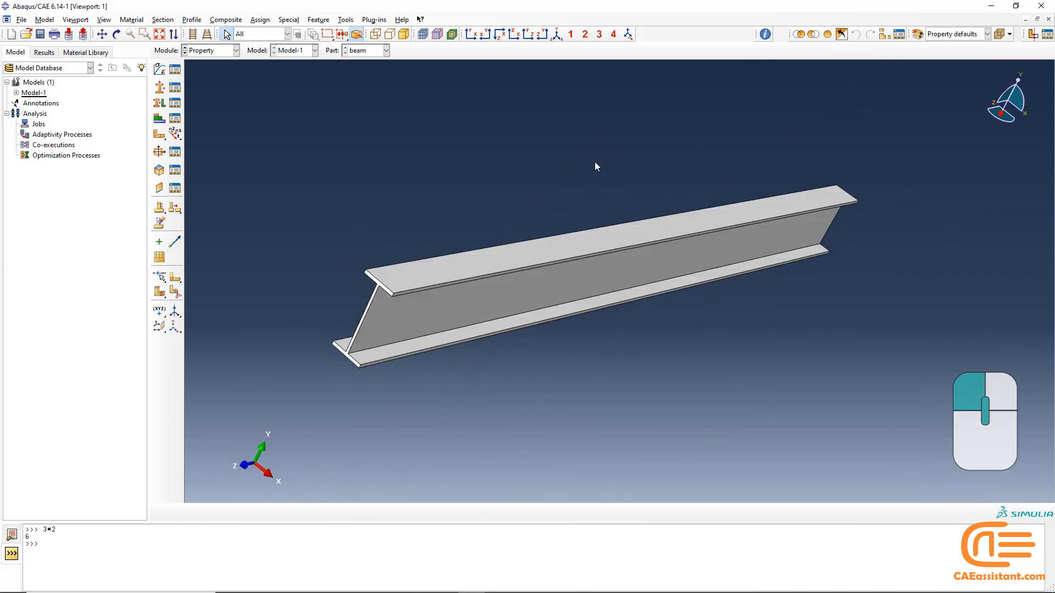
left_click(628, 34)
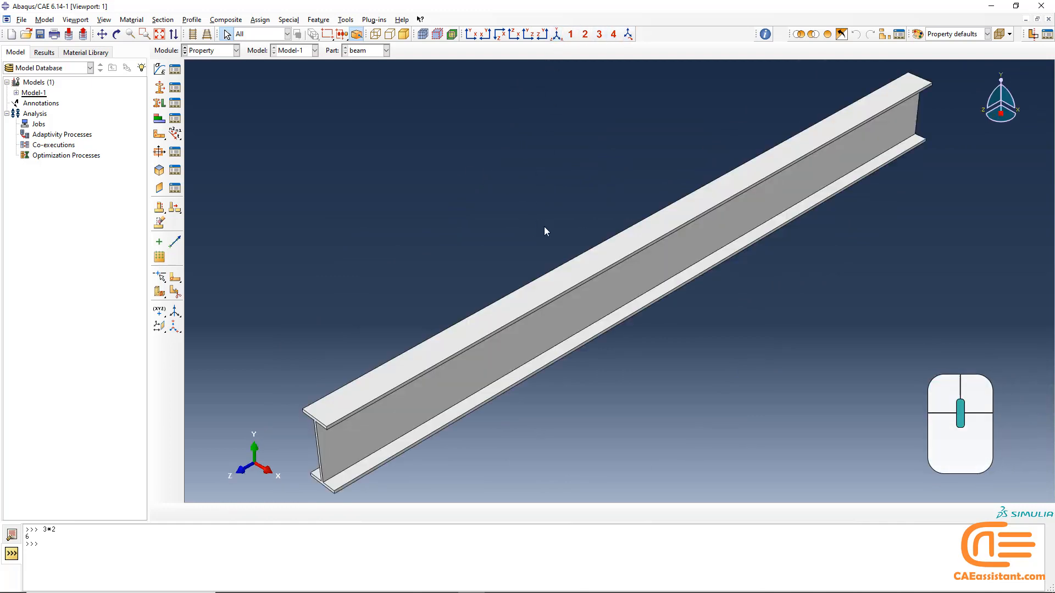
scroll(544, 227, "up", 6)
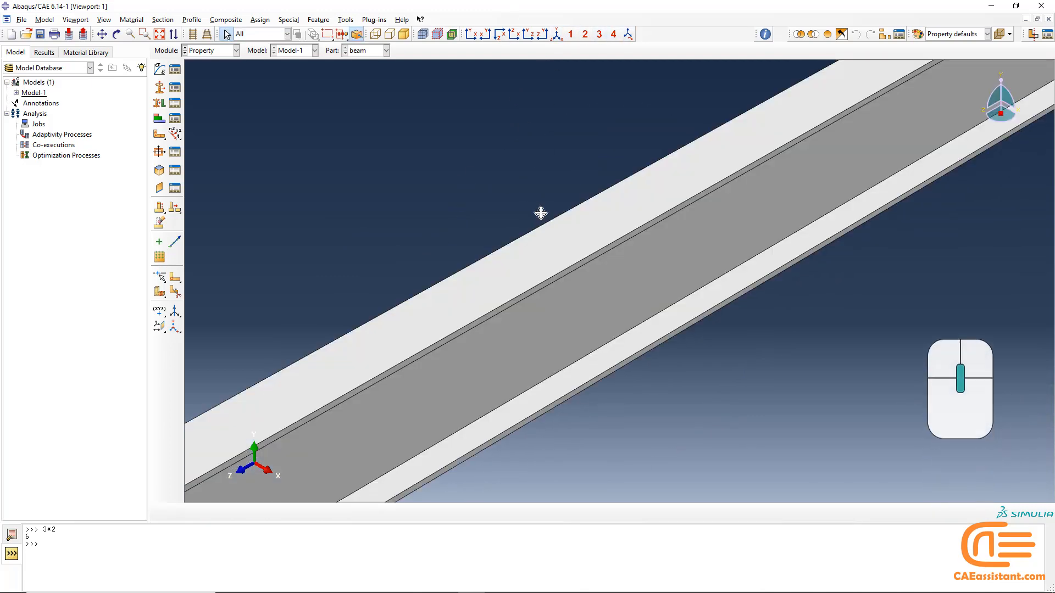
mouse_move(541, 213)
middle_mouse_down("ctrl+alt")
mouse_move(528, 167)
mouse_move(539, 202)
middle_mouse_up("ctrl+alt")
right_click_drag(539, 203, 637, 470, "ctrl+alt")
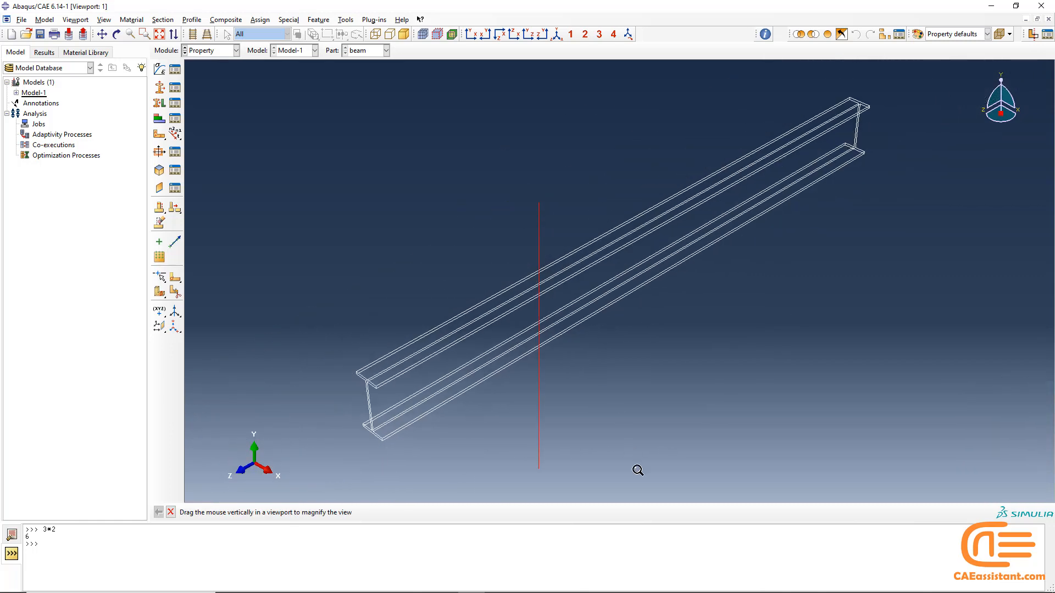
left_click(557, 37)
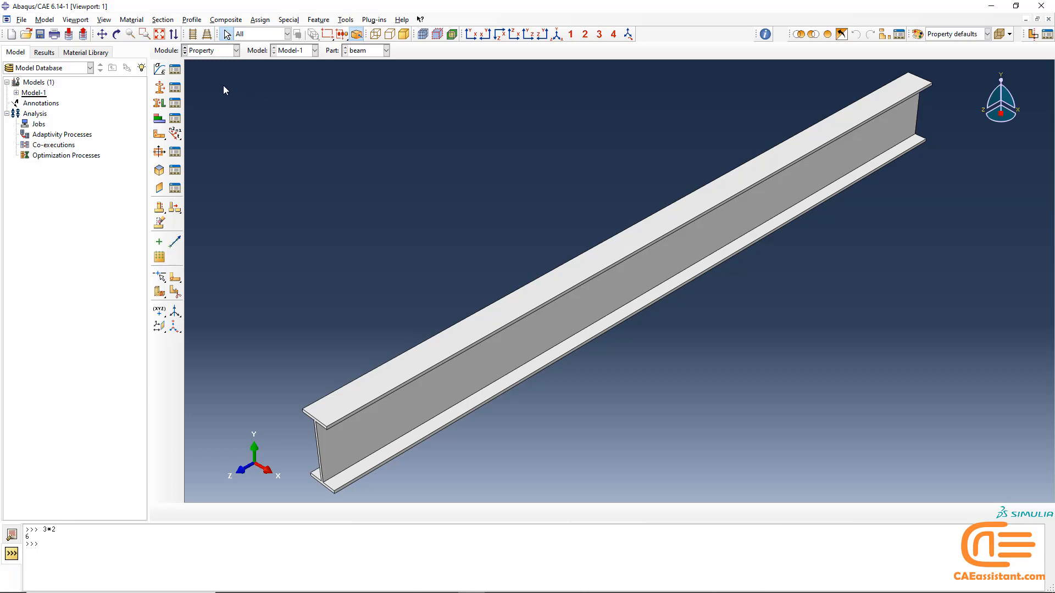
- Create a material named Steel with the description "dafa of first test"
left_click(175, 72)
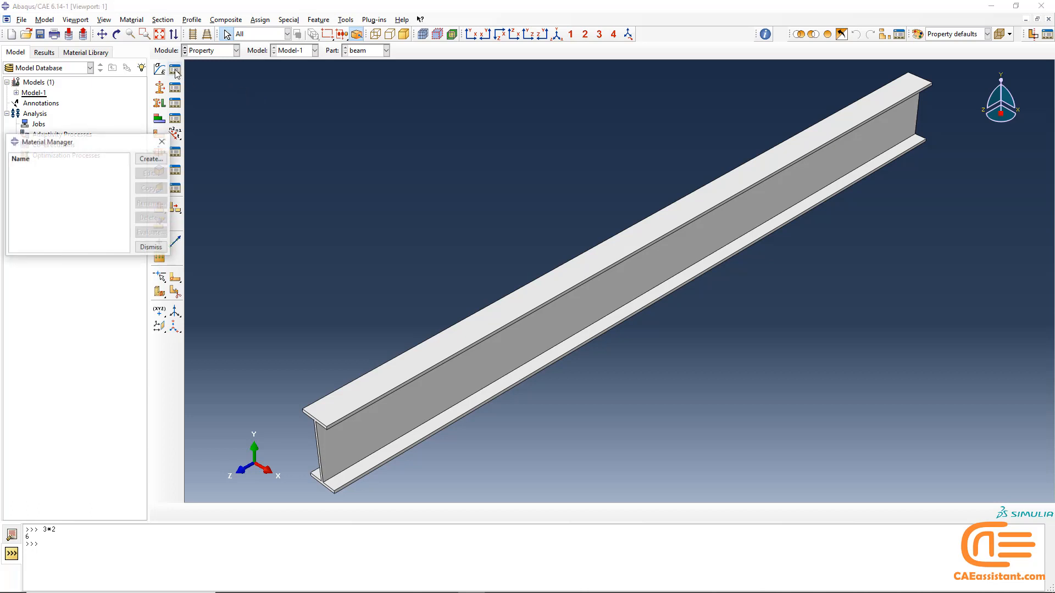
left_click(152, 159)
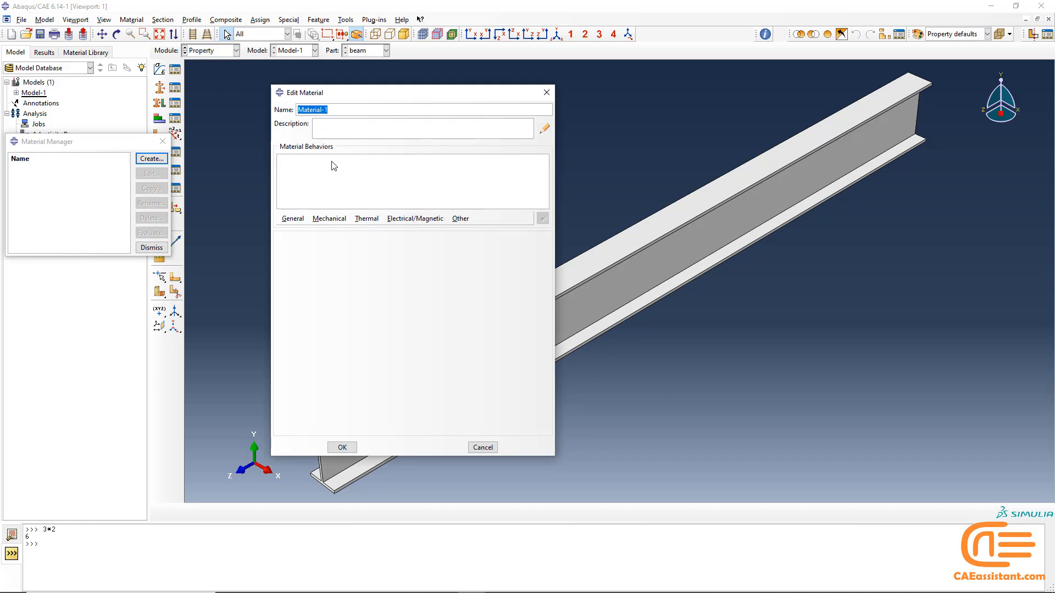
type("Steel")
left_click(354, 129)
left_click(543, 134)
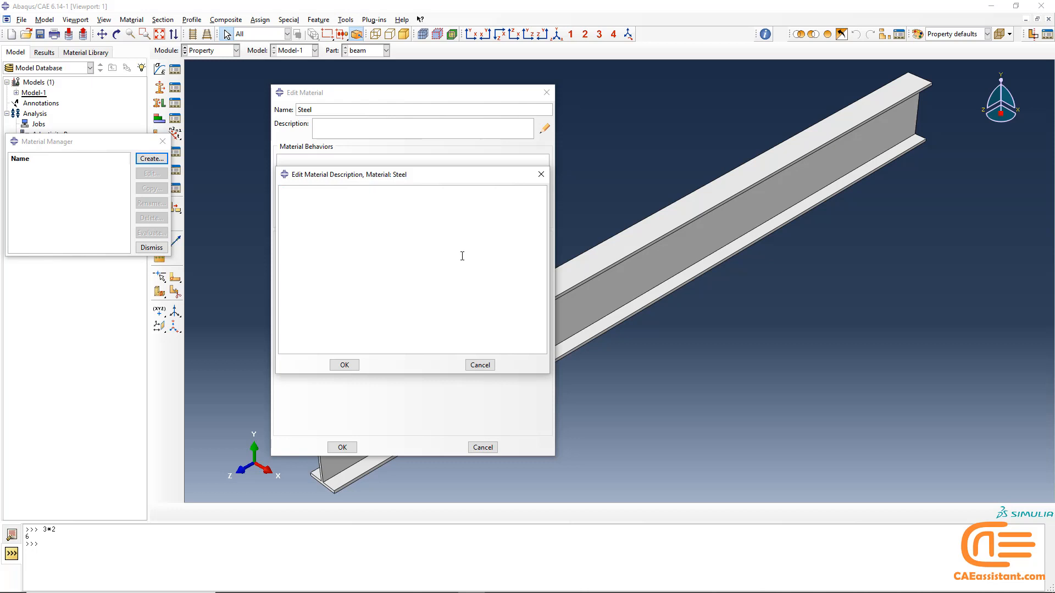
type("dafa of first test")
left_click(344, 365)
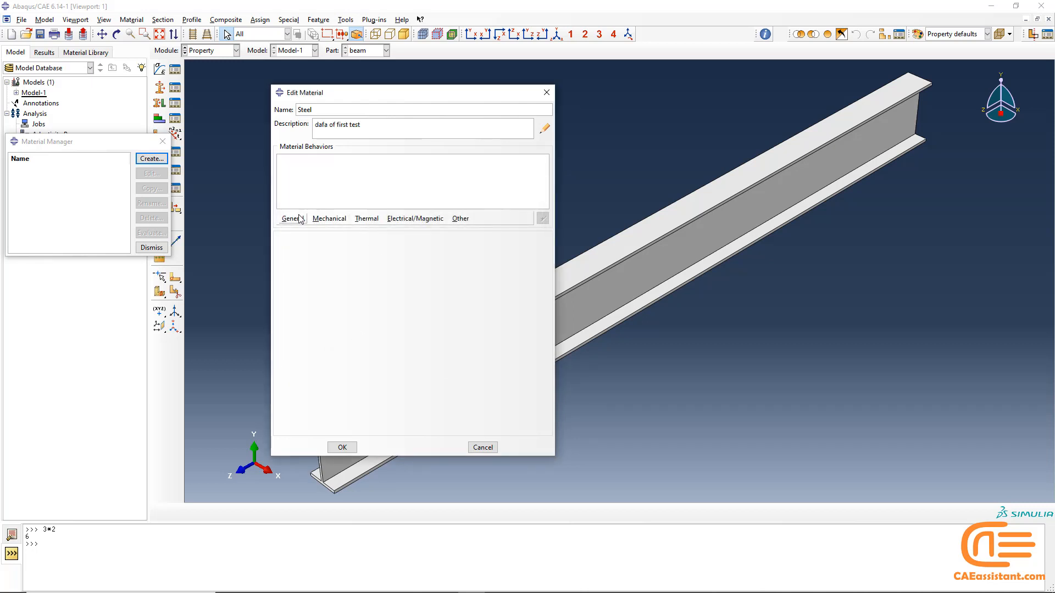
- Add an Elastic mechanical behavior to the Steel material
left_click(336, 219)
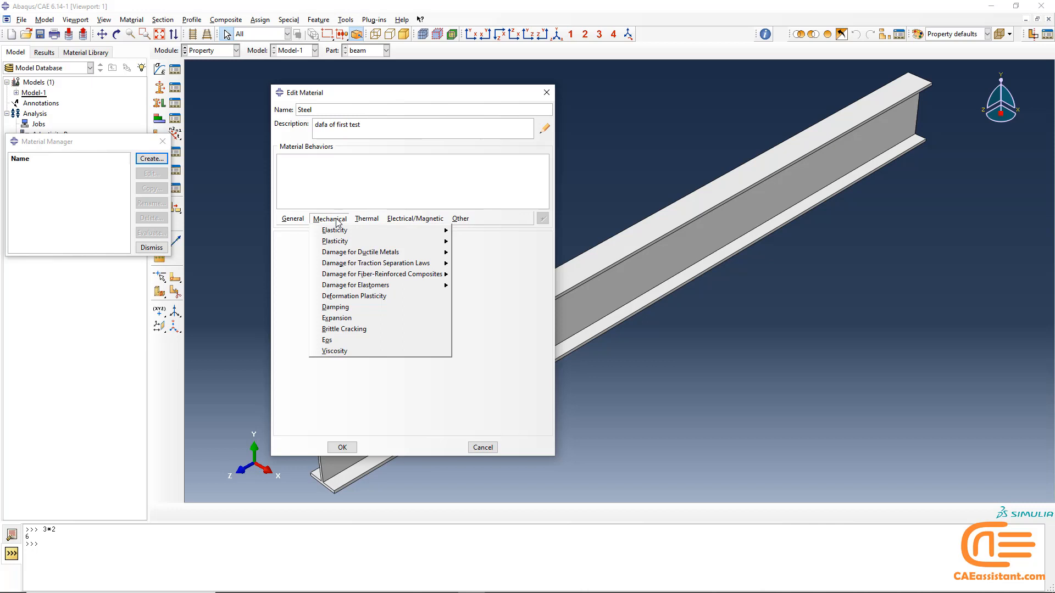
mouse_move(346, 231)
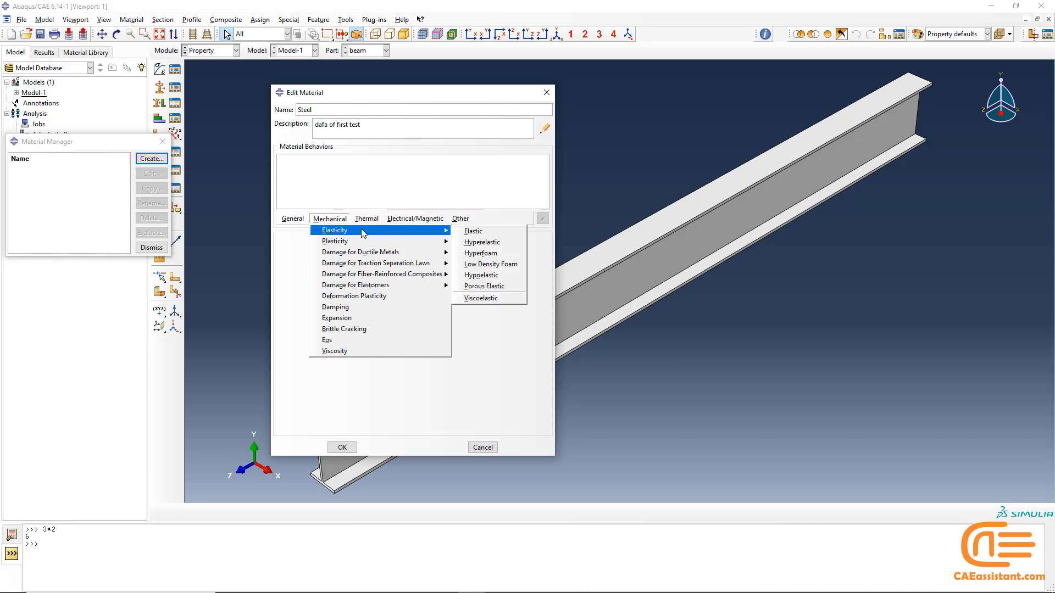
left_click(492, 232)
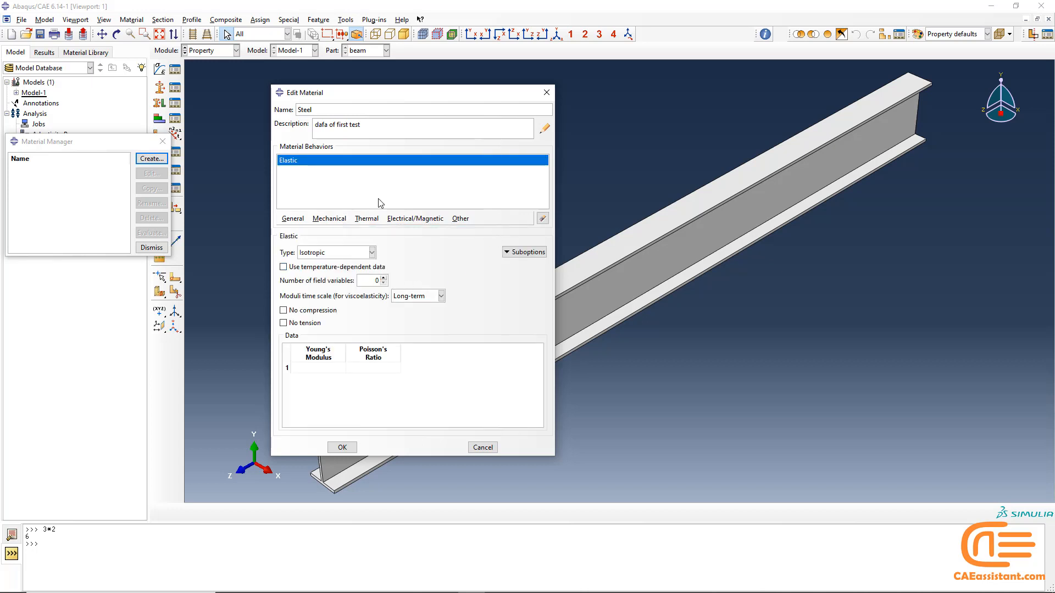
- Add a Hyperelastic behavior to the Steel material, trying its Anisotropic material type and restoring Isotropic
left_click(330, 219)
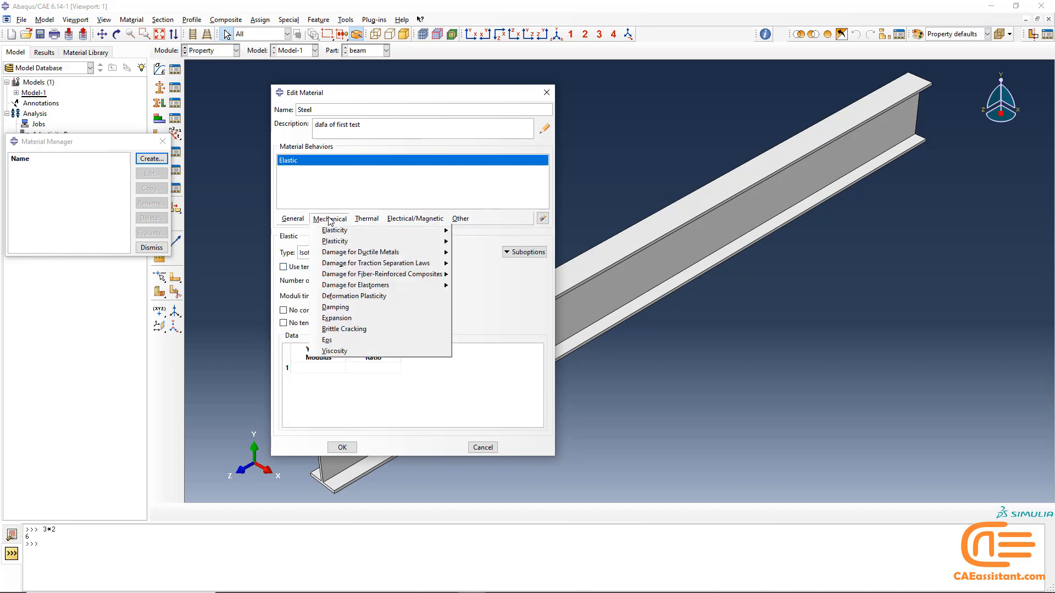
mouse_move(336, 230)
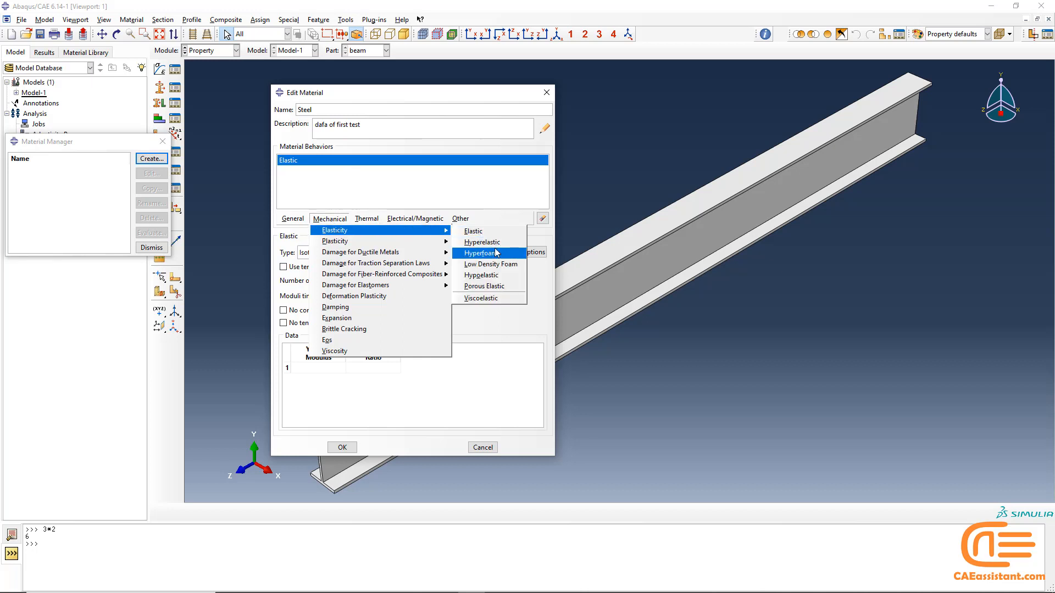
left_click(495, 243)
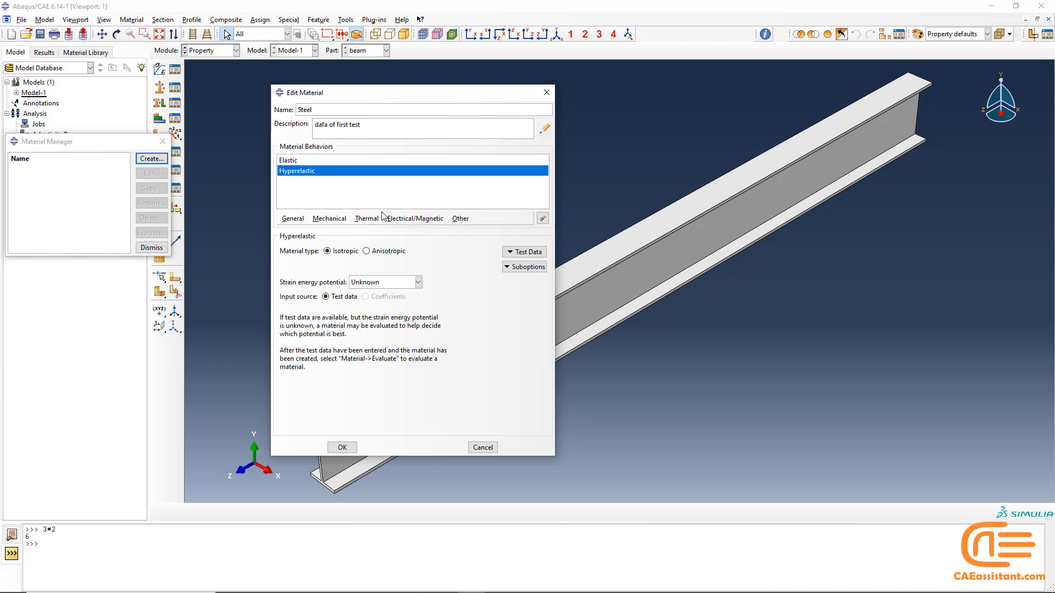
left_click(386, 252)
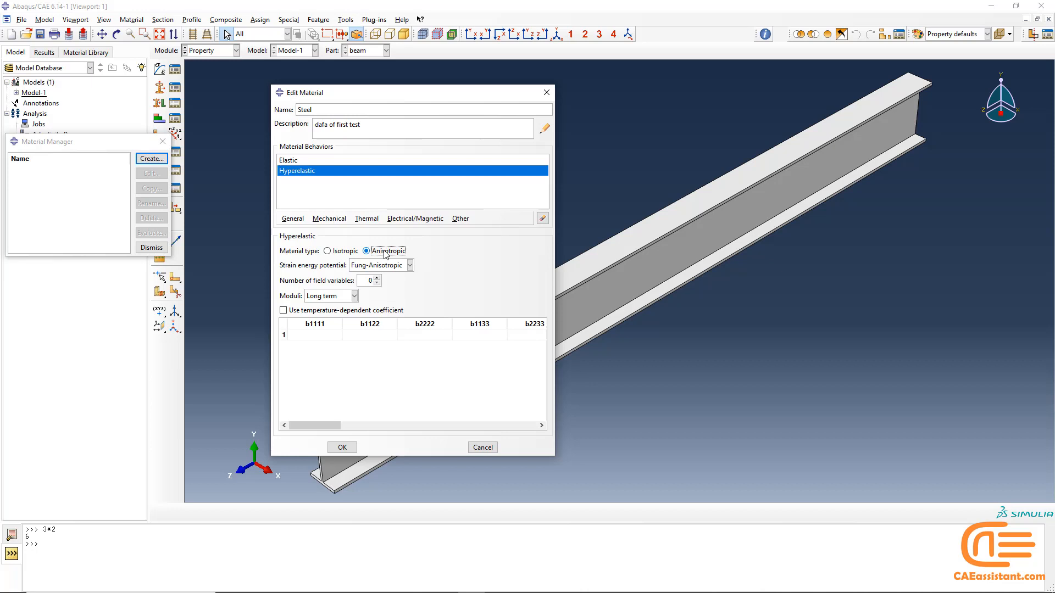
left_click(345, 251)
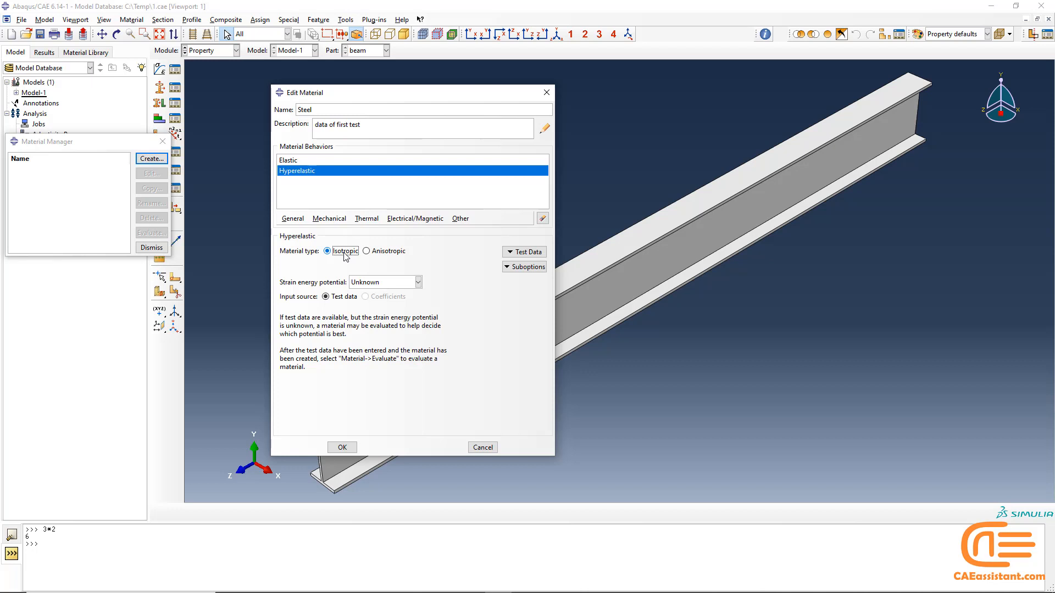
- Examine the mechanical, electrical/magnetic, general and other behavior categories available for the Steel material without adding any
left_click(330, 219)
mouse_move(351, 231)
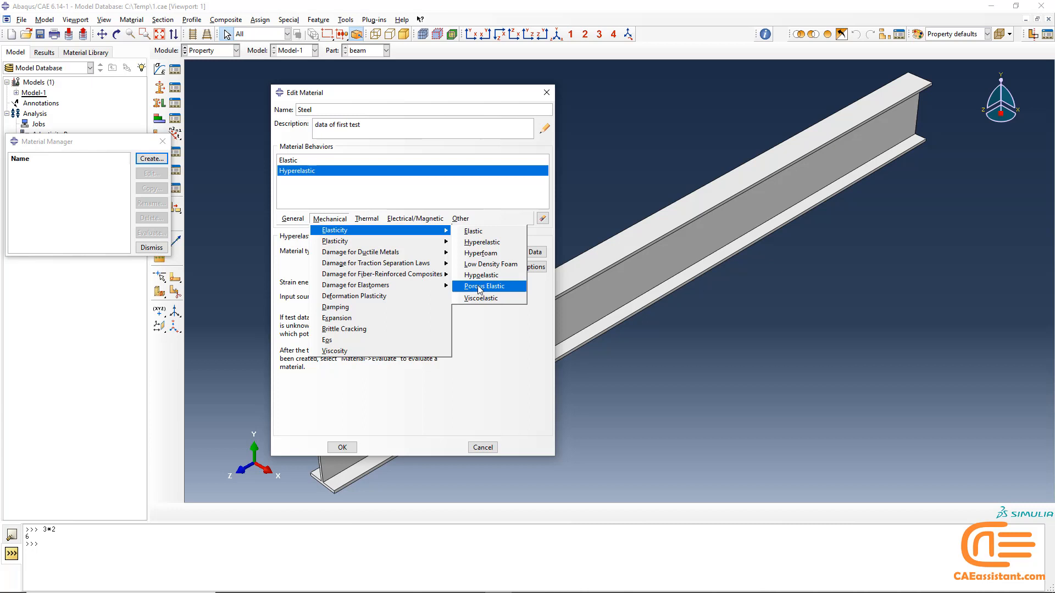
left_click(481, 322)
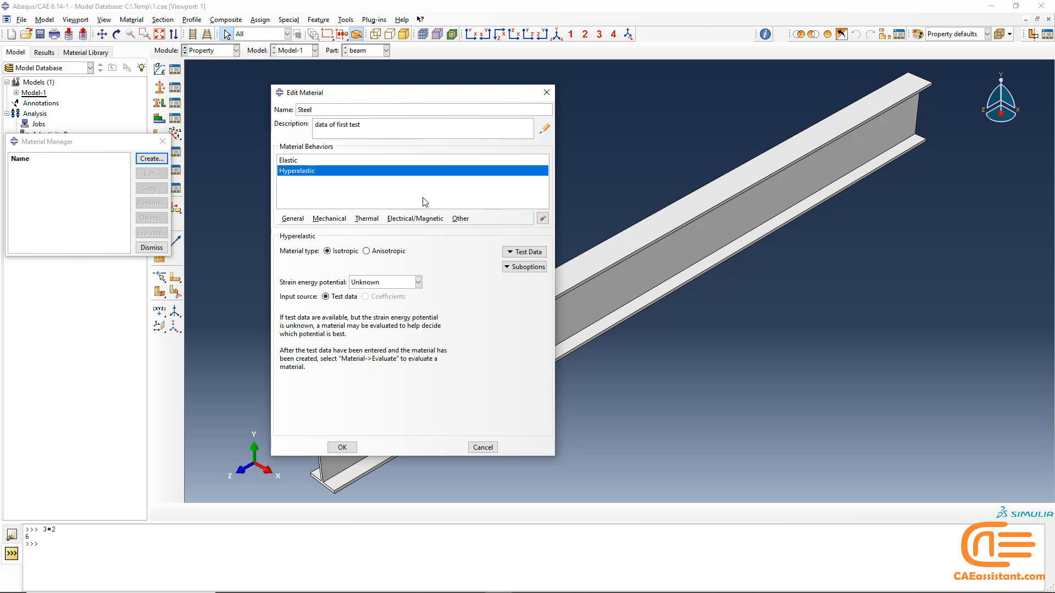
left_click(330, 218)
mouse_move(337, 242)
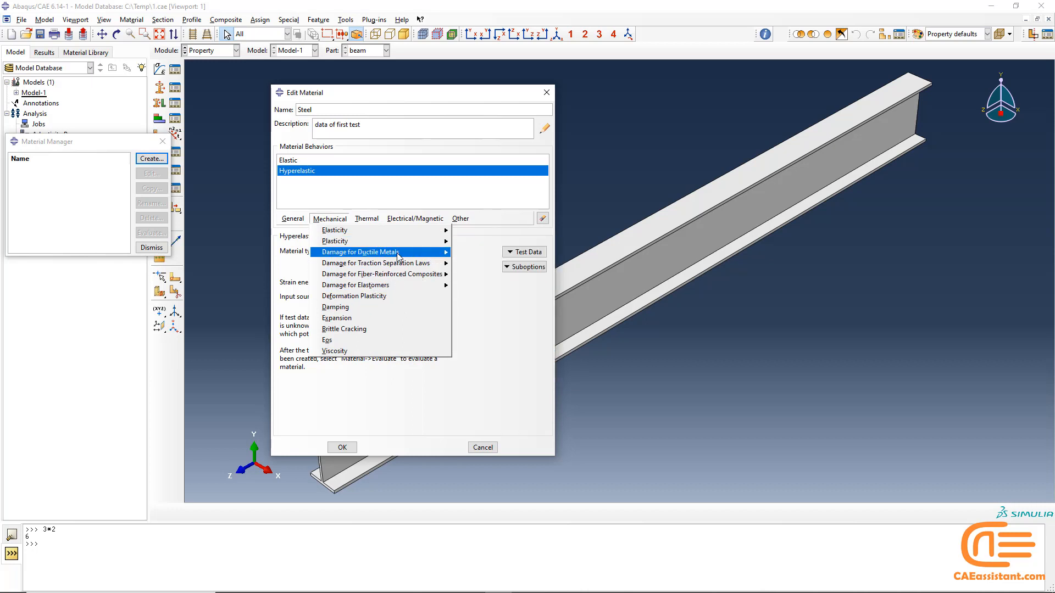
mouse_move(398, 256)
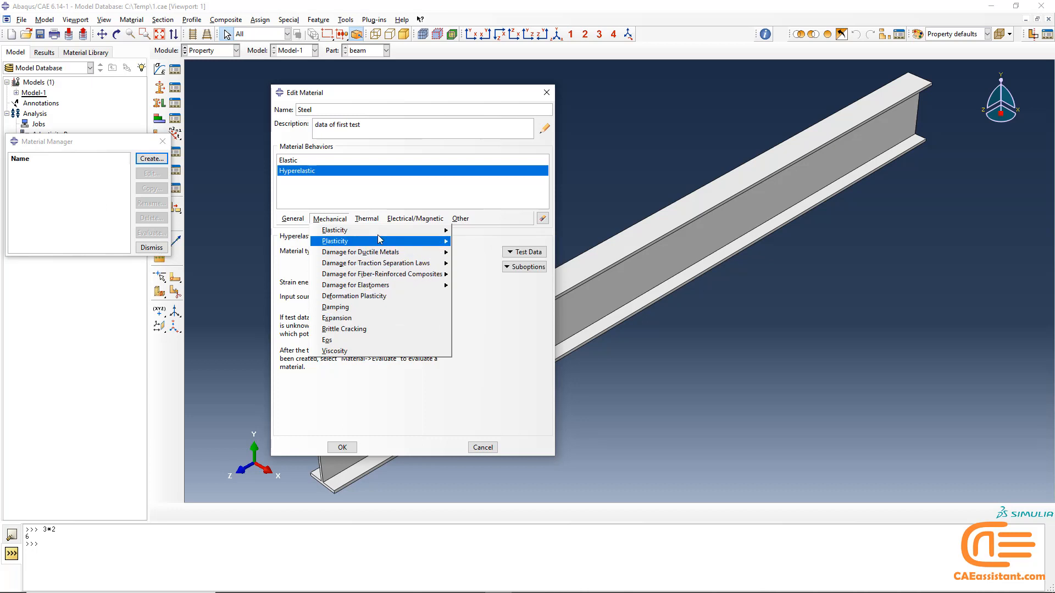
mouse_move(372, 222)
mouse_move(405, 219)
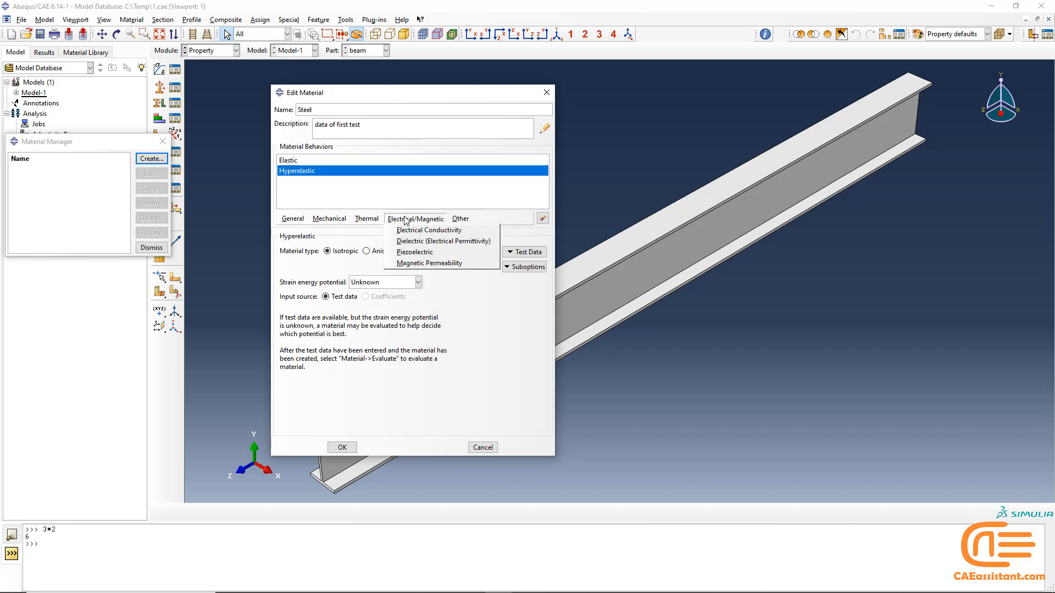
mouse_move(293, 220)
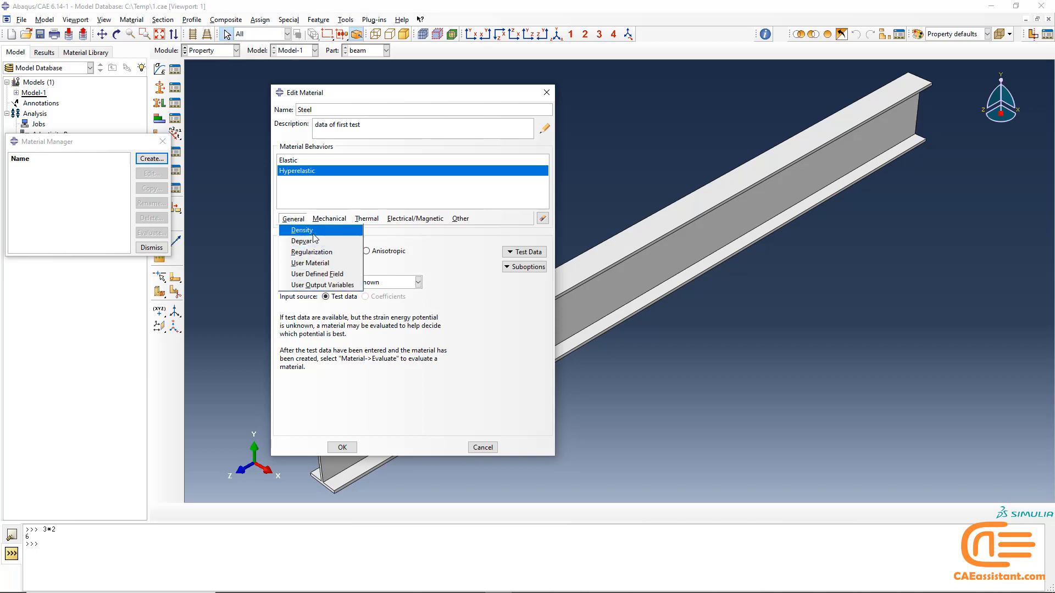
mouse_move(456, 219)
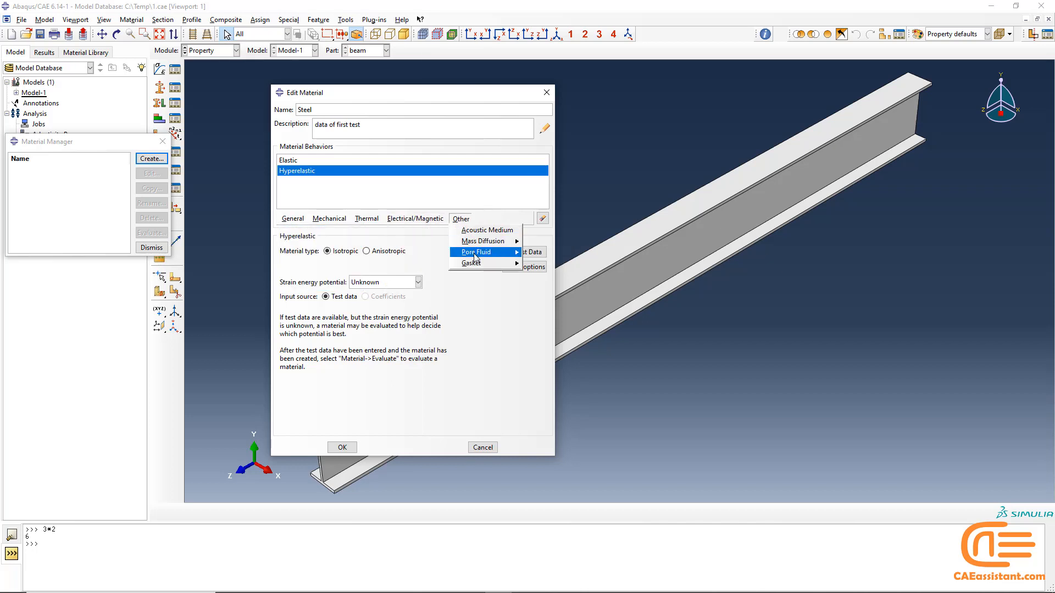
mouse_move(472, 264)
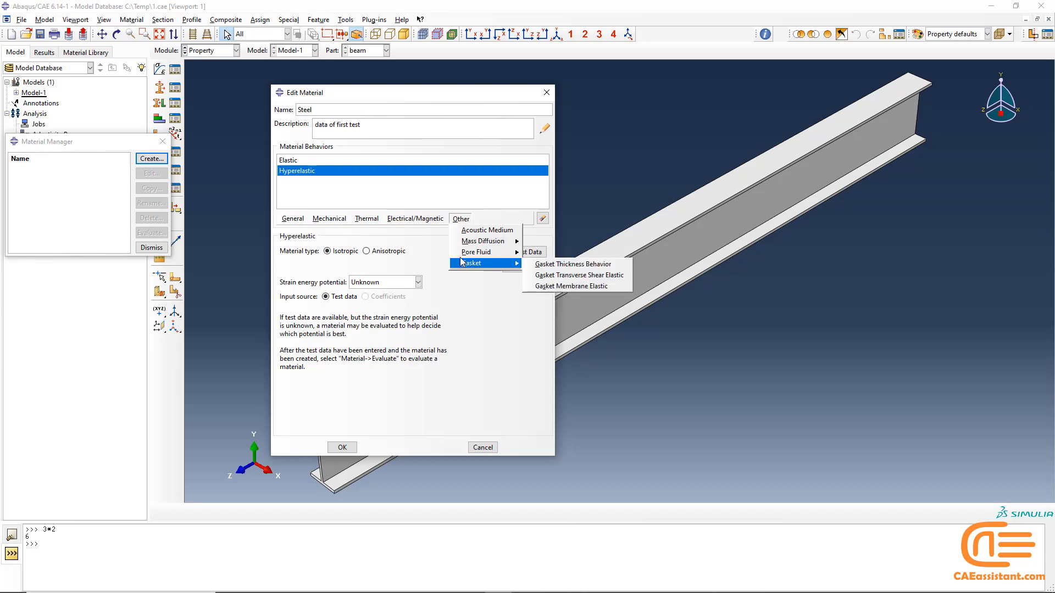
left_click(393, 195)
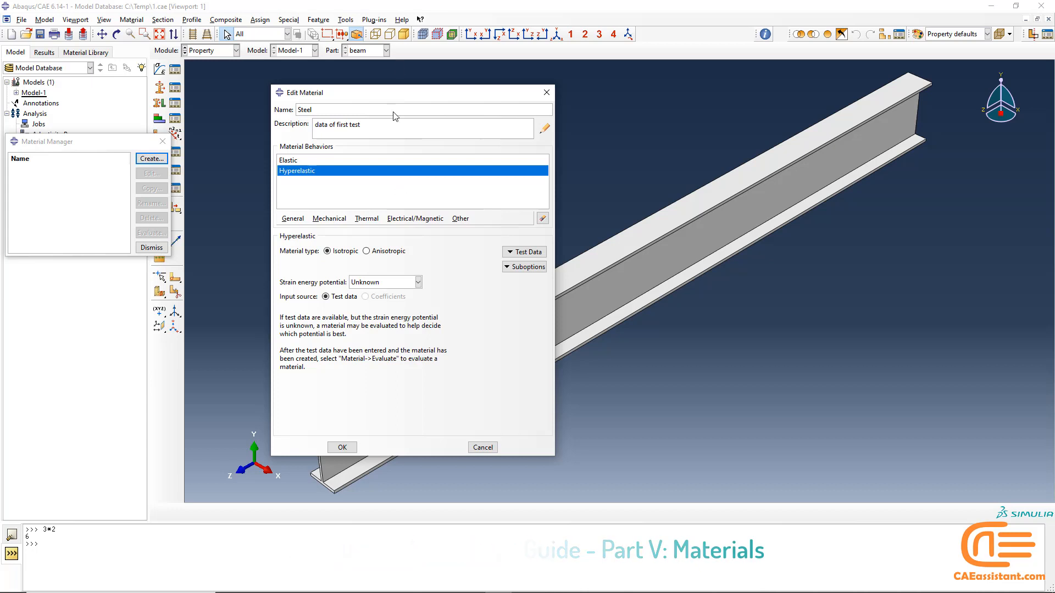
- Look up the context-sensitive help page for the Material Behaviors list and return to the material editor
left_click(420, 20)
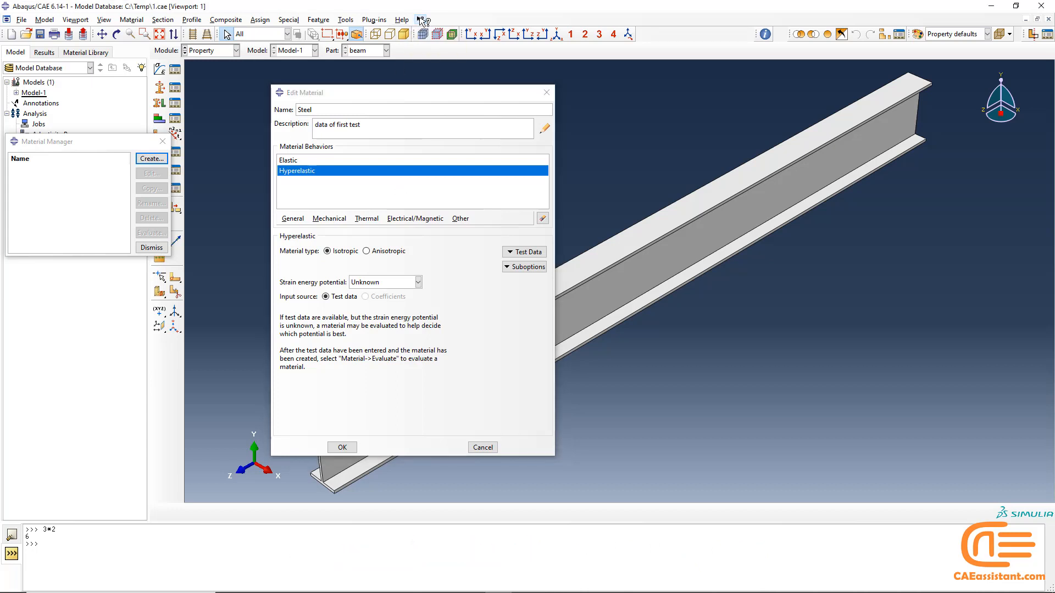
left_click(312, 174)
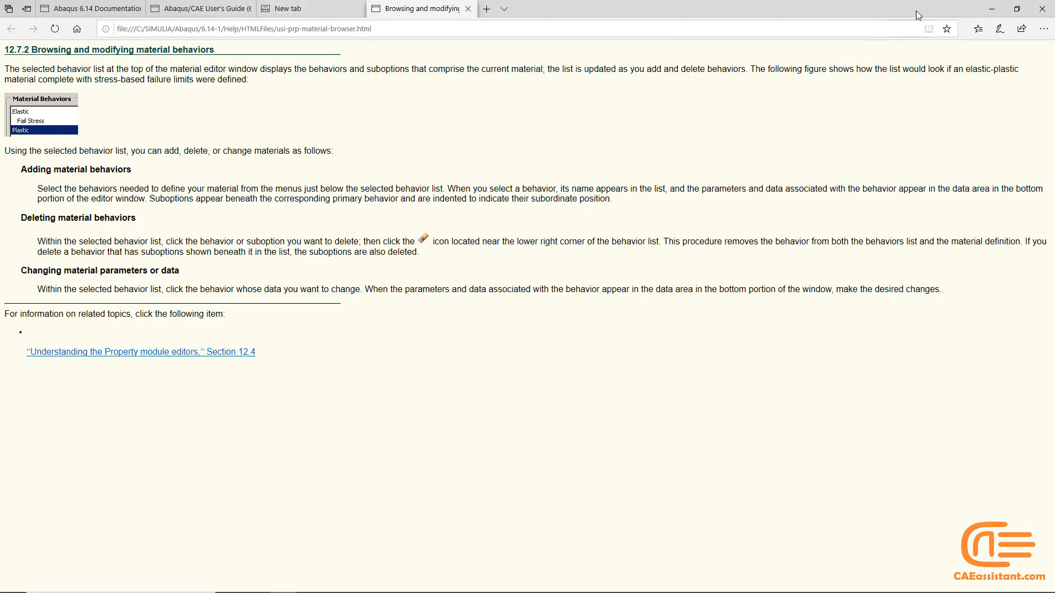
left_click(991, 10)
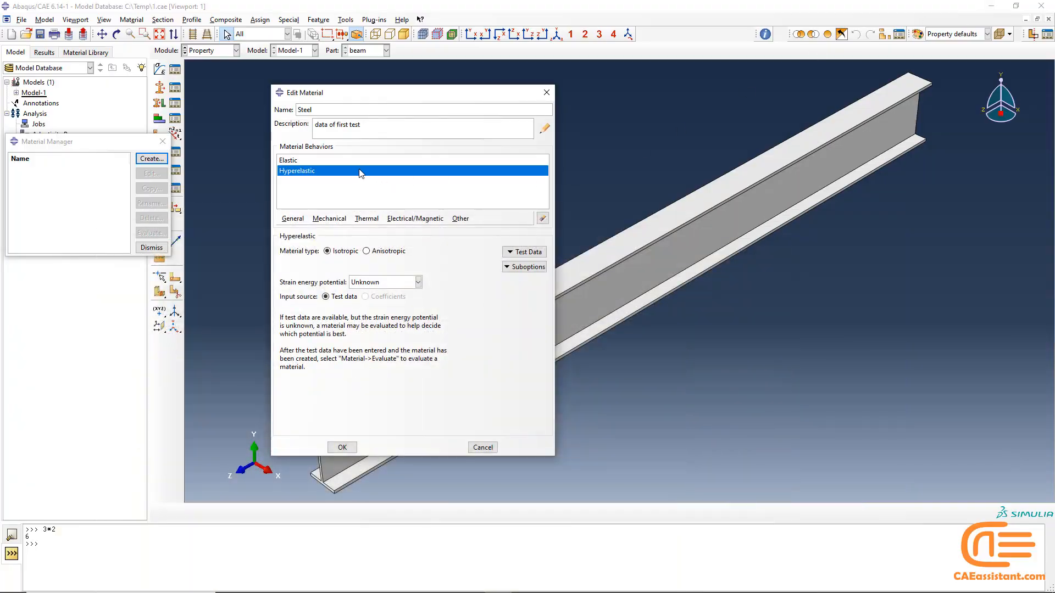
- Delete the Hyperelastic behavior from the Steel material and keep Isotropic as the Elastic type
left_click(543, 219)
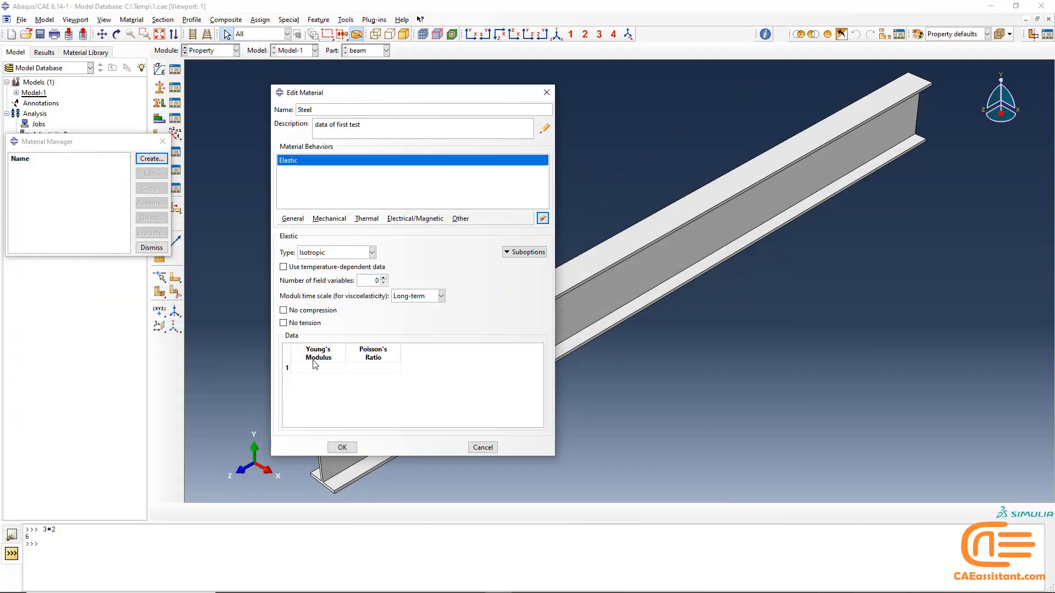
left_click(322, 253)
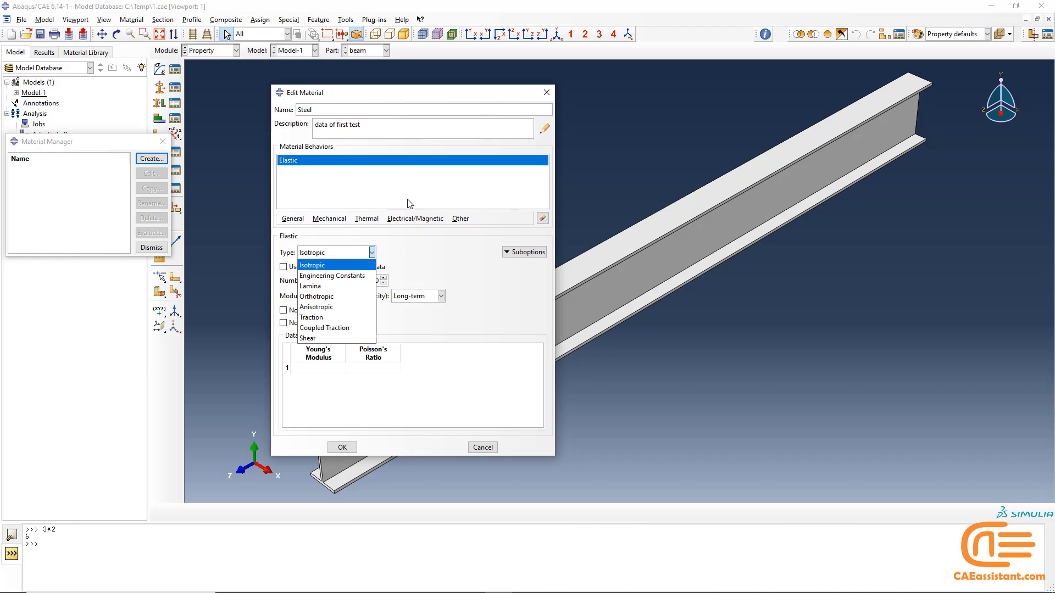
left_click(367, 266)
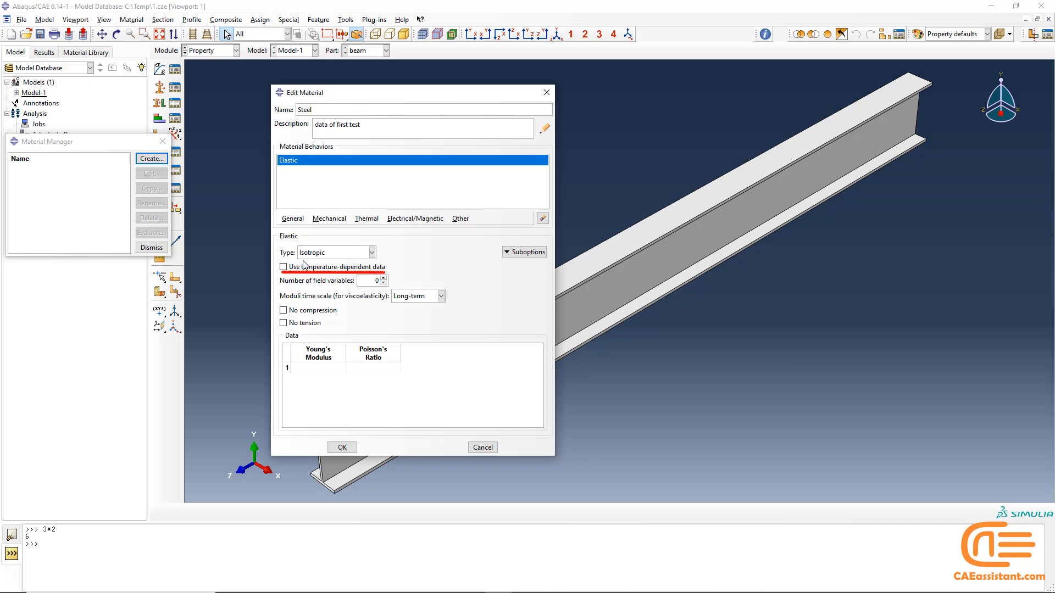
- Try temperature-dependent data and two field variables for the Elastic behavior, resetting both options
left_click(283, 267)
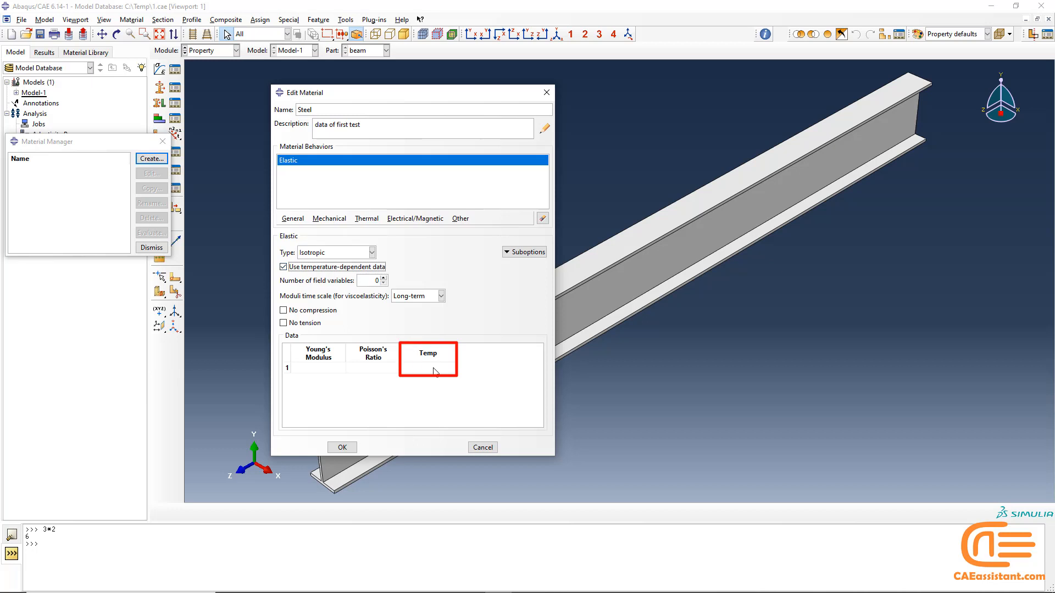
left_click(328, 268)
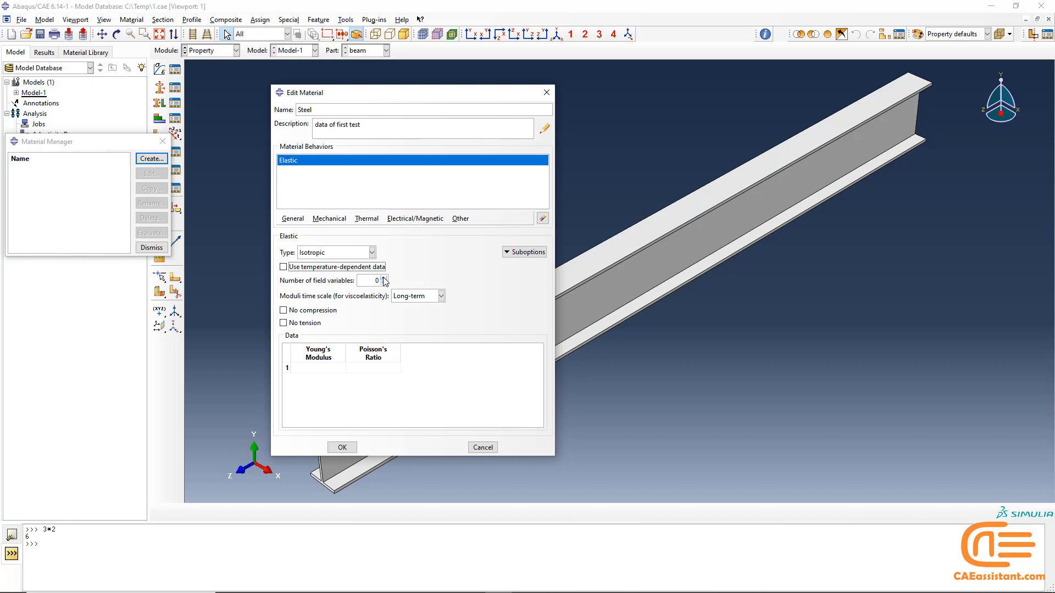
left_click(384, 279)
left_click(384, 278)
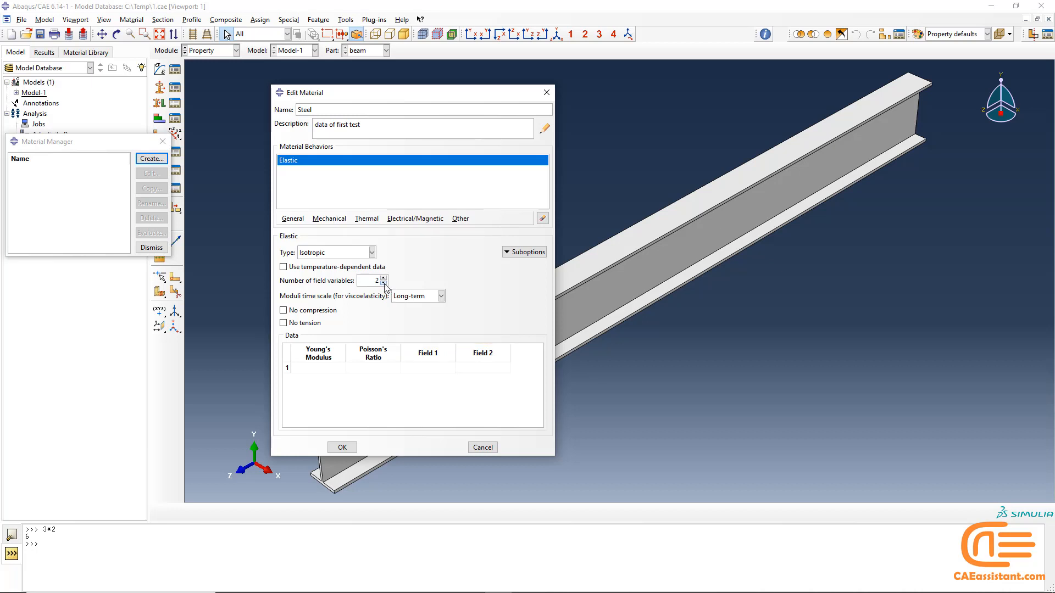
left_click(383, 283)
left_click(383, 283)
- Try the No compression and No tension options of the Elastic behavior, leaving both disabled
left_click(284, 311)
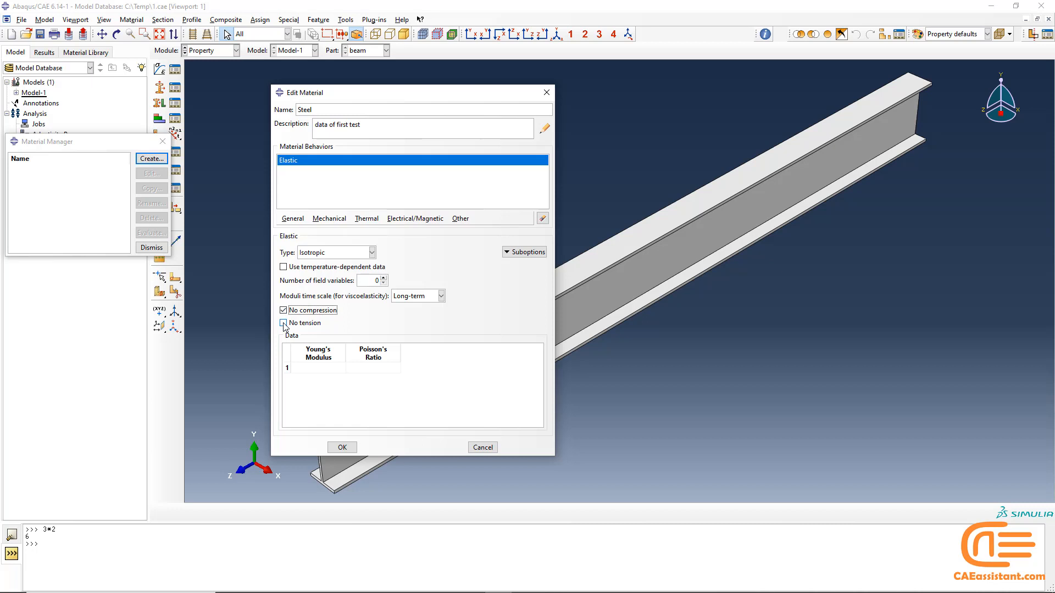
left_click(284, 324)
left_click(283, 324)
- Set the Elastic Young's modulus to 210e9, save the Steel material and close the Material Manager
left_click(315, 370)
left_click(313, 373)
type("210e")
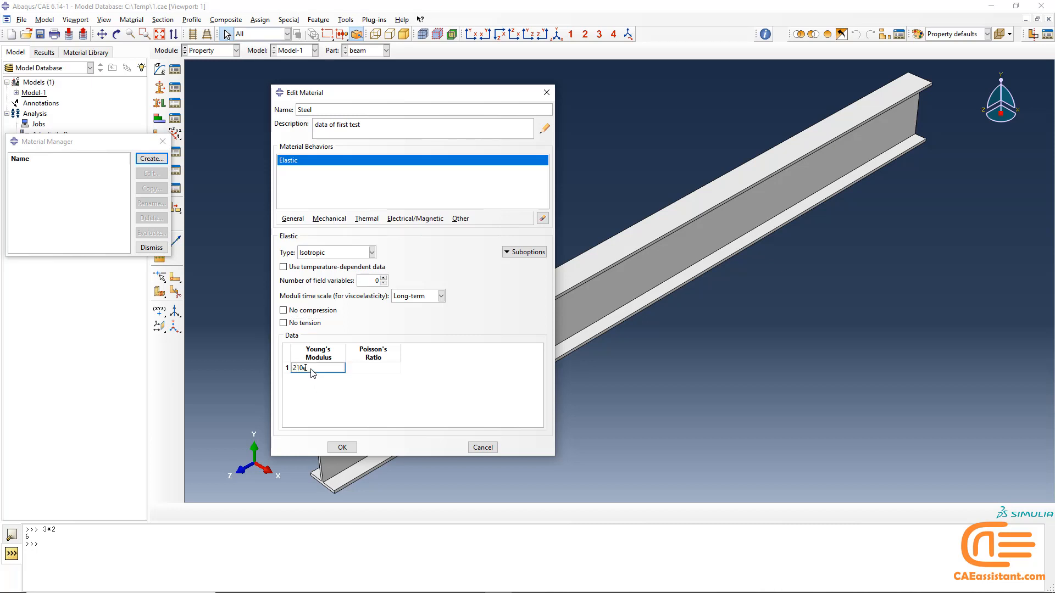
type("9")
key("Tab")
left_click(342, 447)
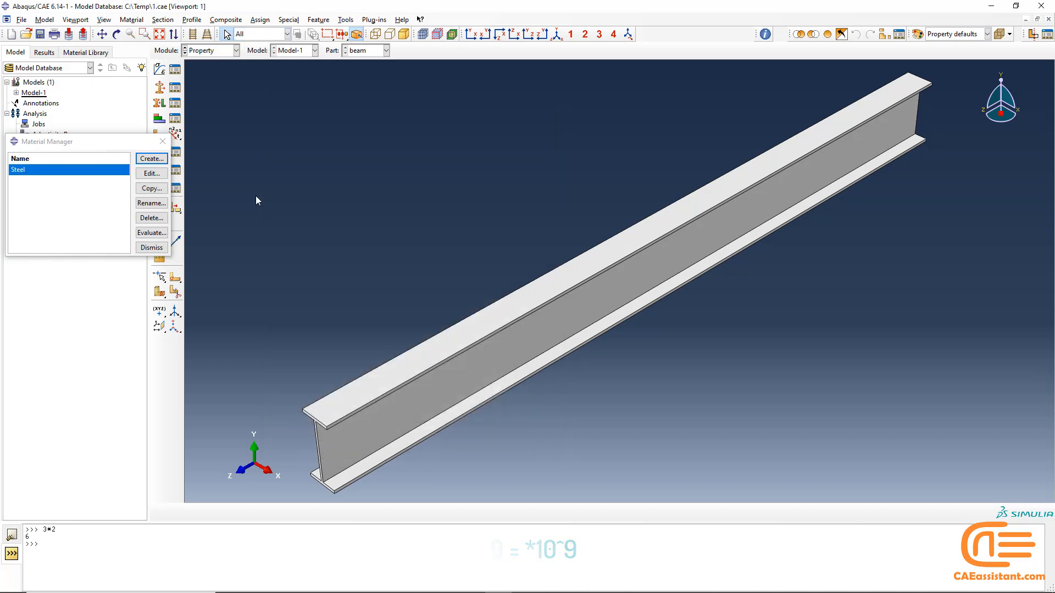
left_click(162, 142)
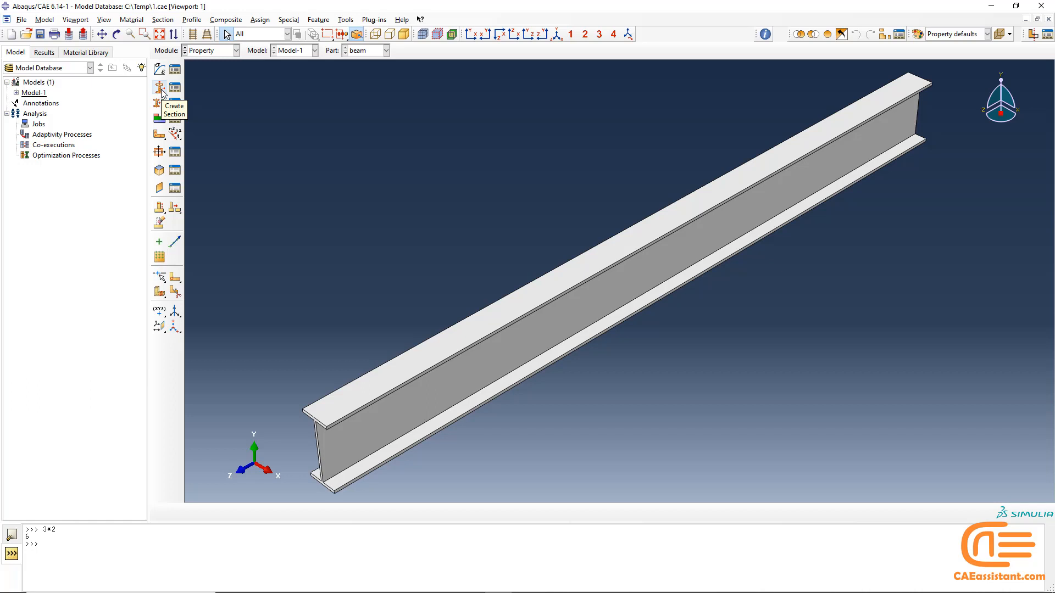
- Create a solid, homogeneous section named Steel that uses the Steel material
left_click(161, 92)
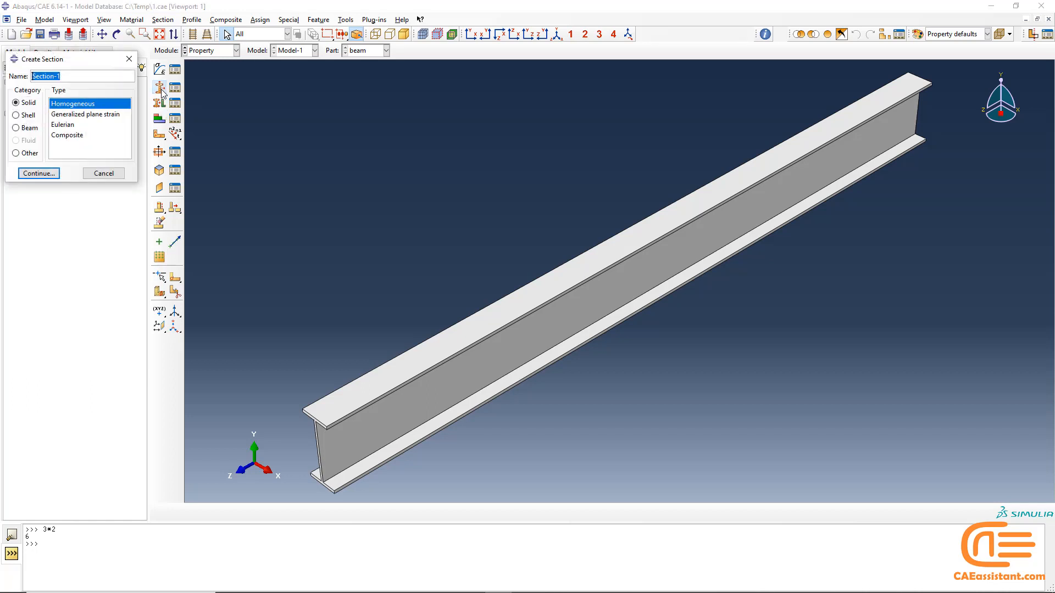
left_click_drag(96, 68, 355, 109)
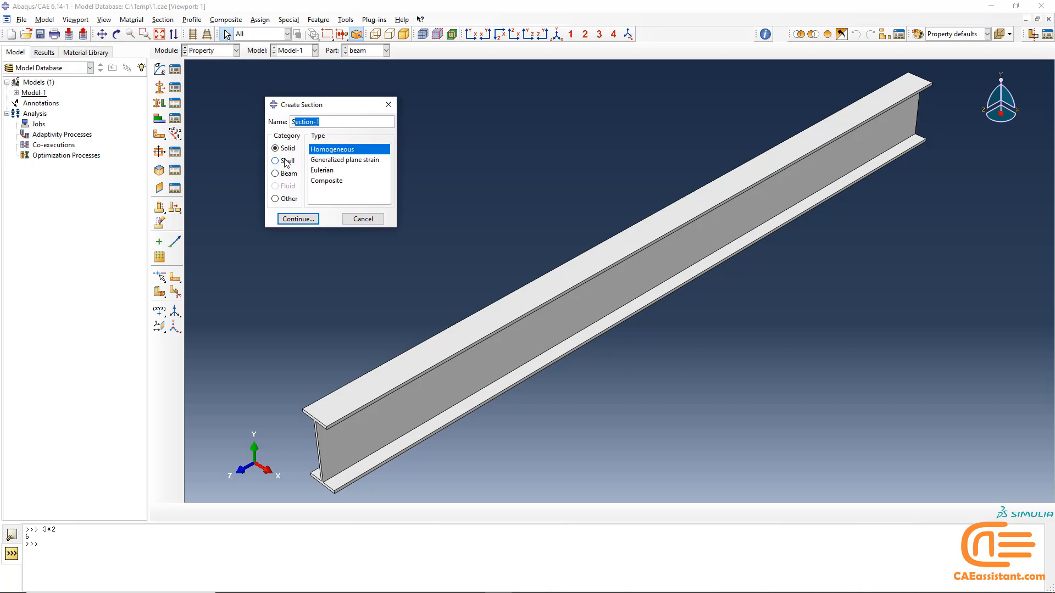
left_click(287, 160)
left_click(287, 175)
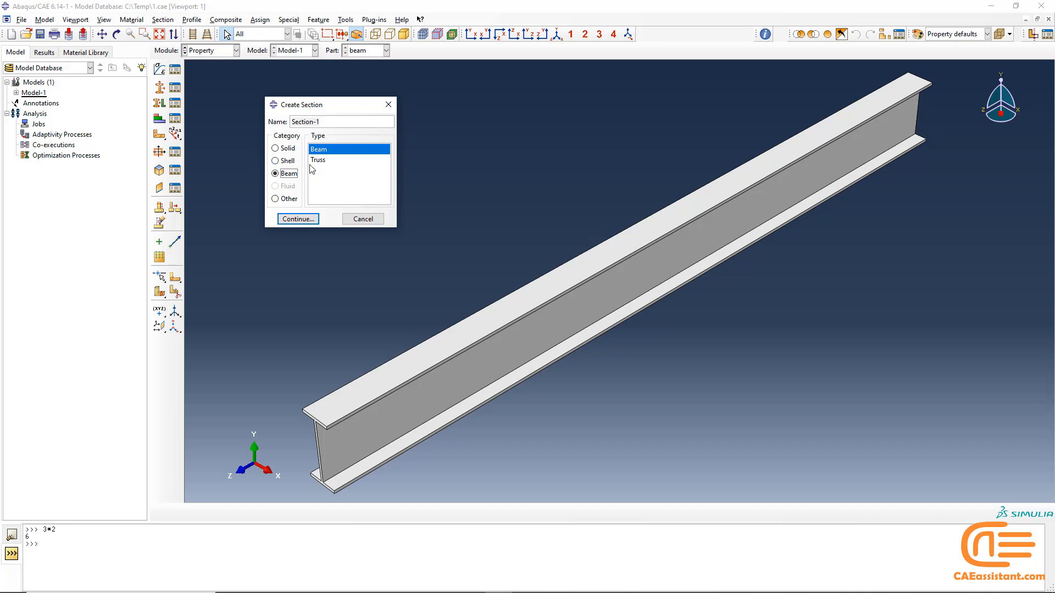
left_click(293, 149)
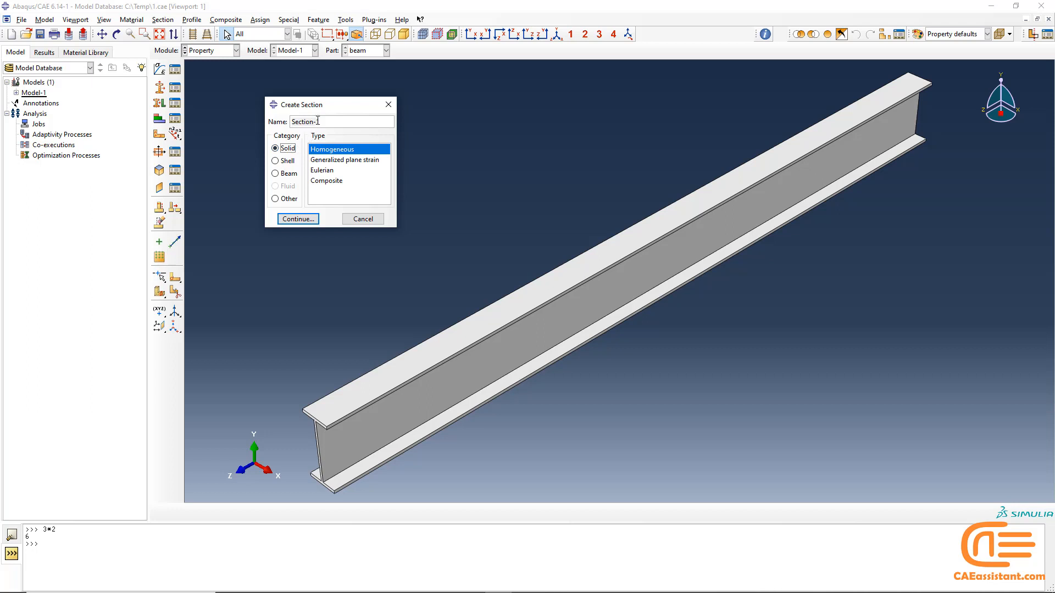
left_click_drag(317, 120, 286, 120)
type("Steel")
left_click(298, 218)
left_click(53, 153)
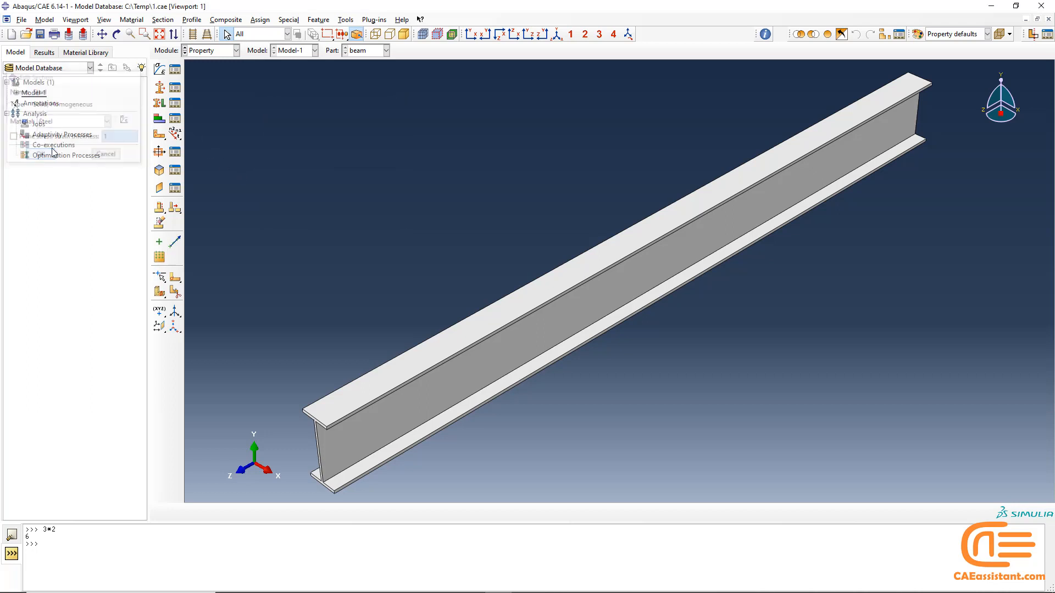
- Assign the Steel solid section to the whole beam, creating the region set Set-1
left_click(160, 103)
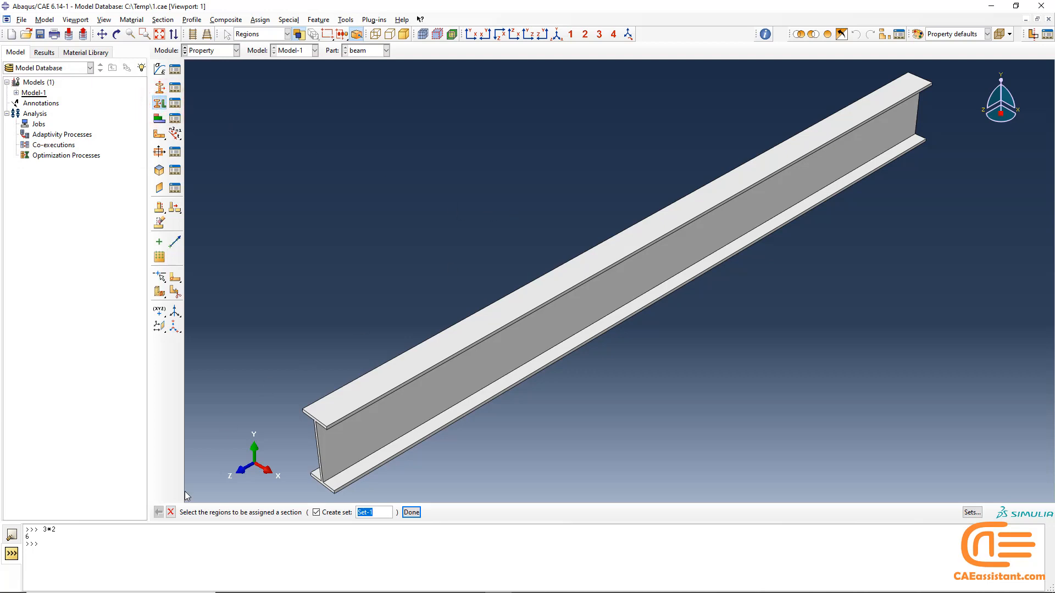
left_click(541, 324)
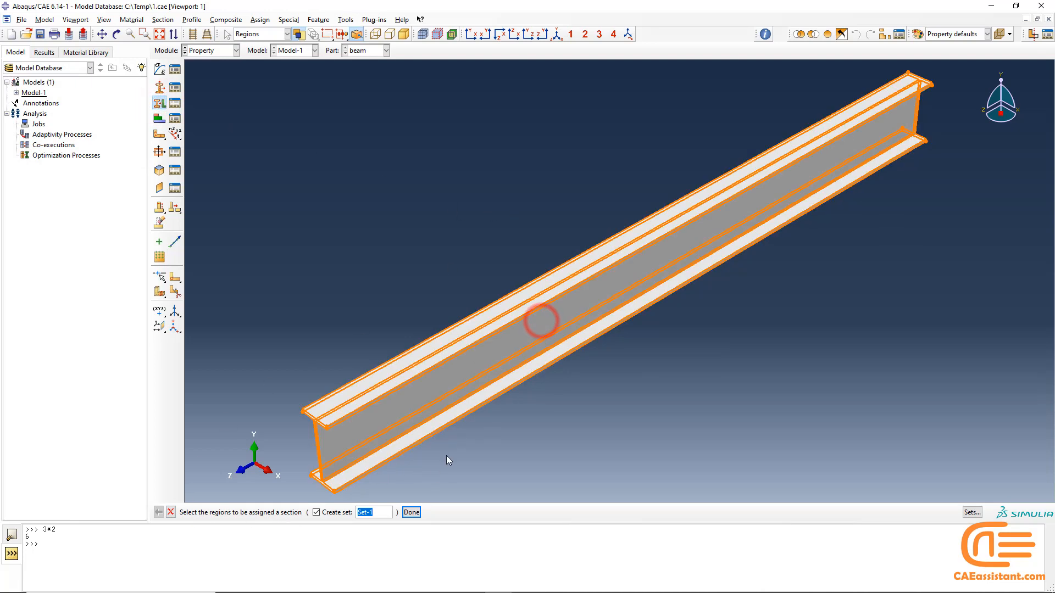
left_click(411, 512)
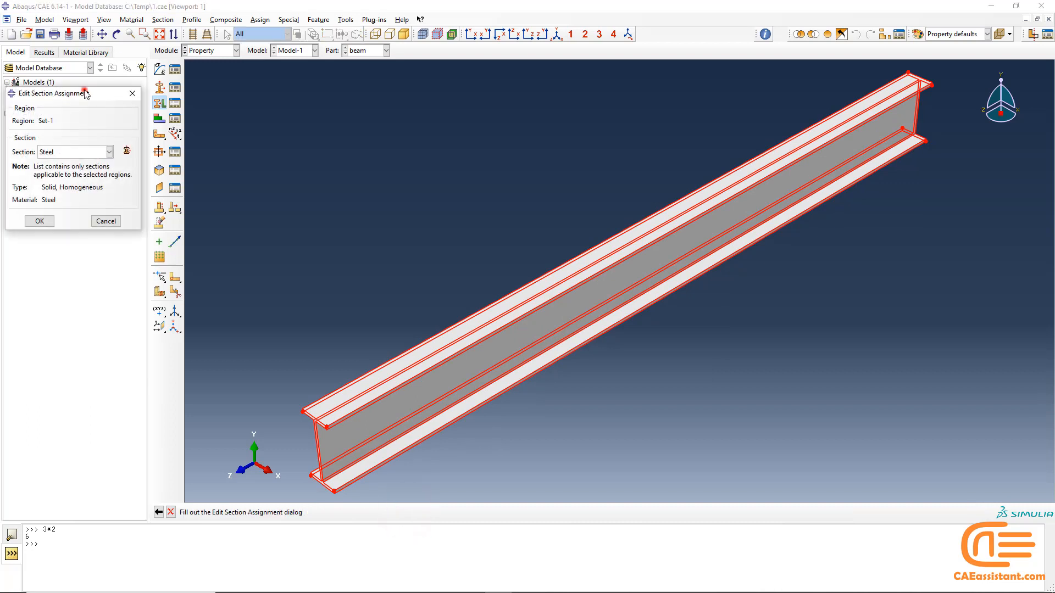
left_click_drag(85, 93, 379, 108)
left_click(403, 167)
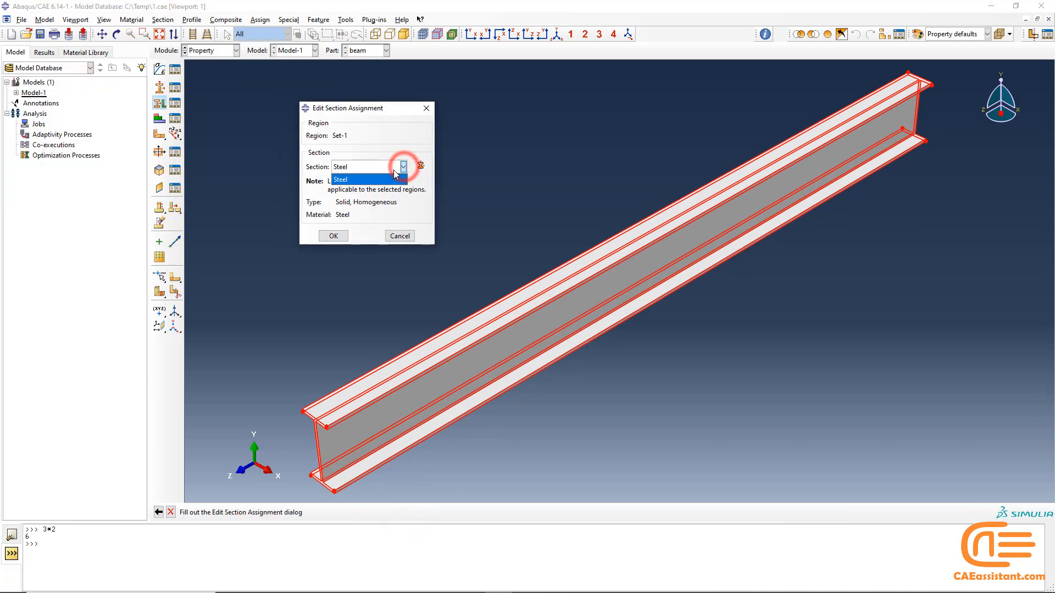
left_click(395, 177)
left_click(334, 235)
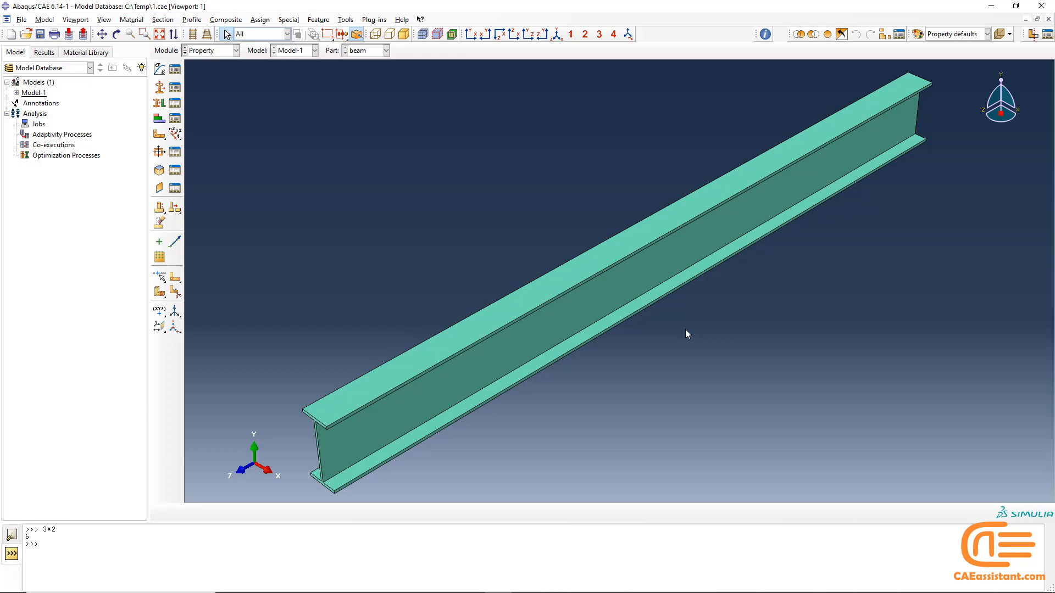
- Switch to the Assembly module and create a dependent instance of the beam part without auto-offset
left_click(208, 50)
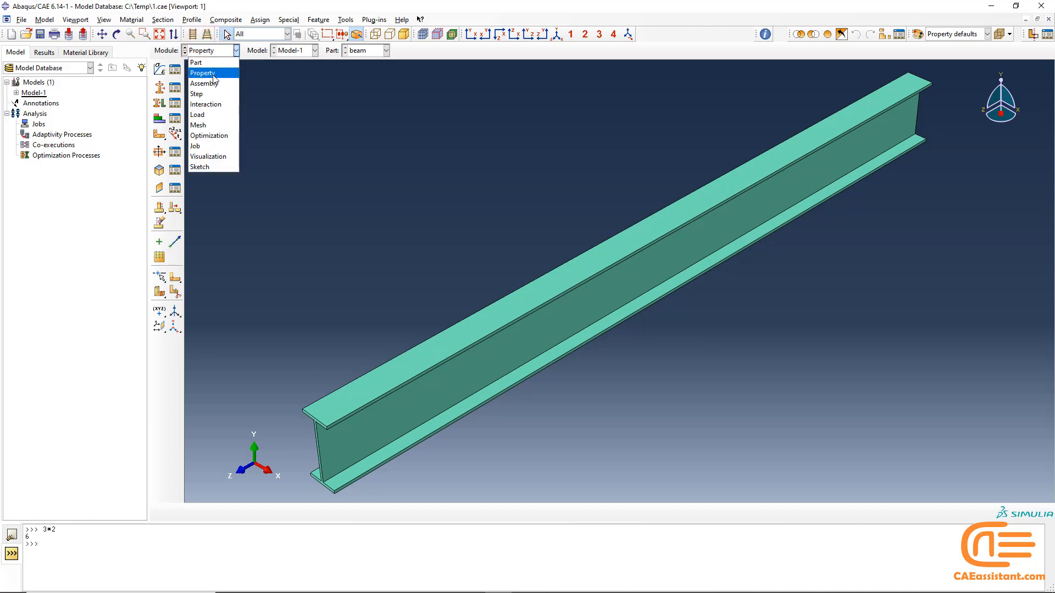
left_click(213, 83)
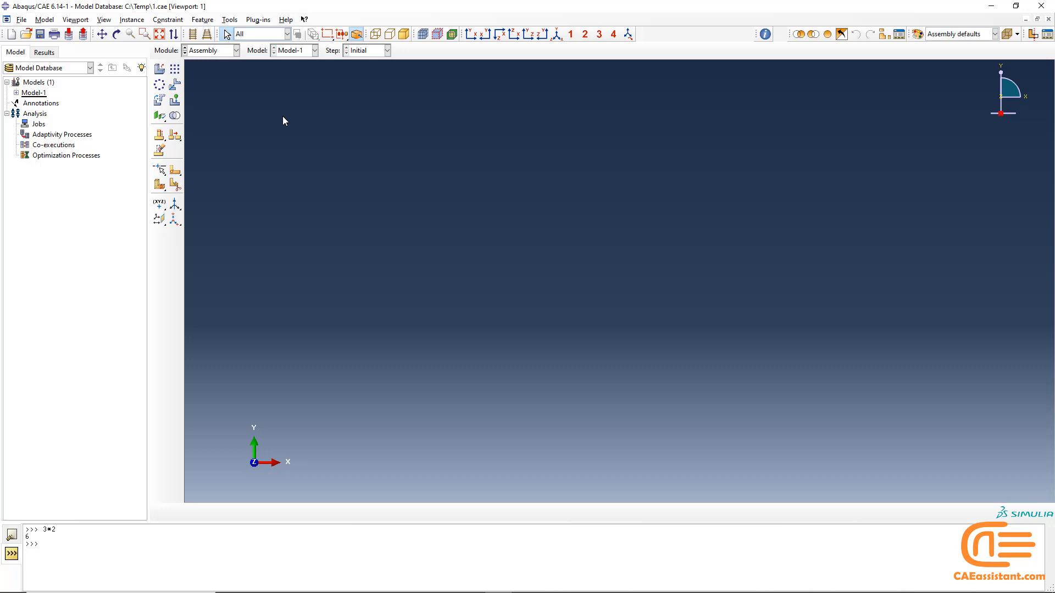
left_click(211, 51)
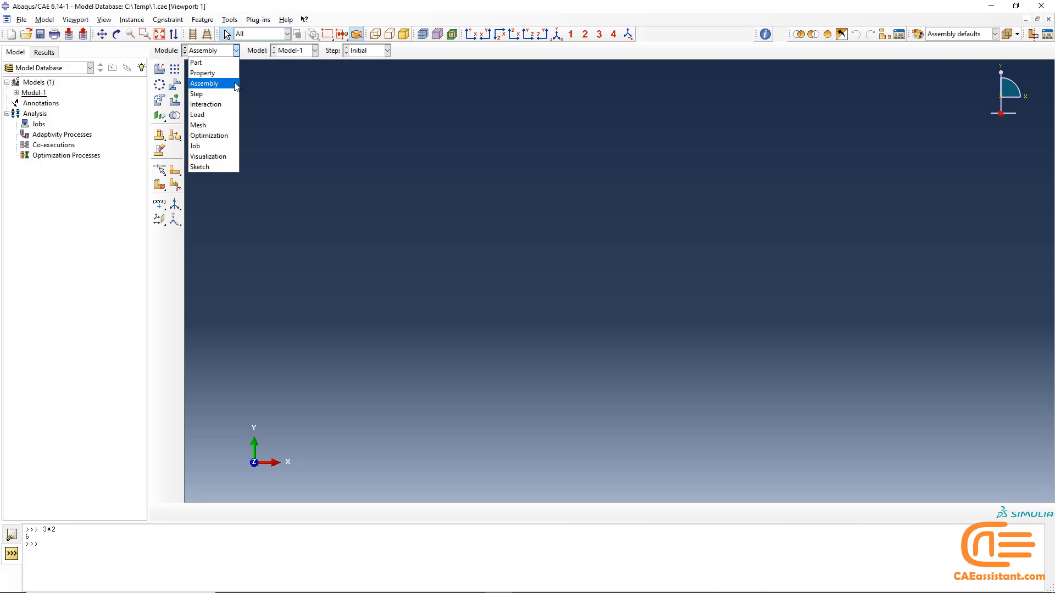
left_click(315, 82)
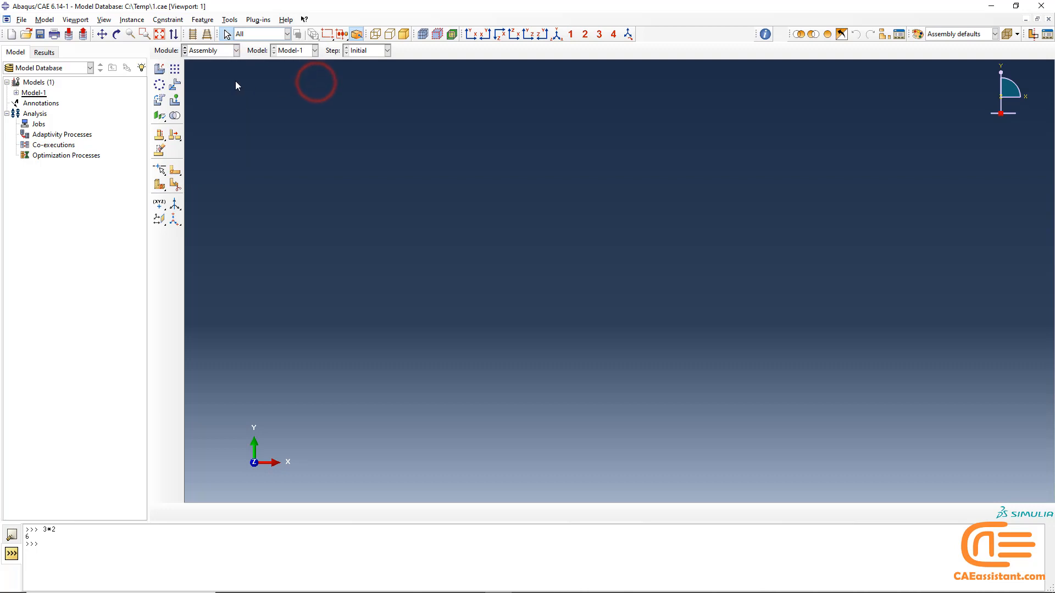
left_click(159, 69)
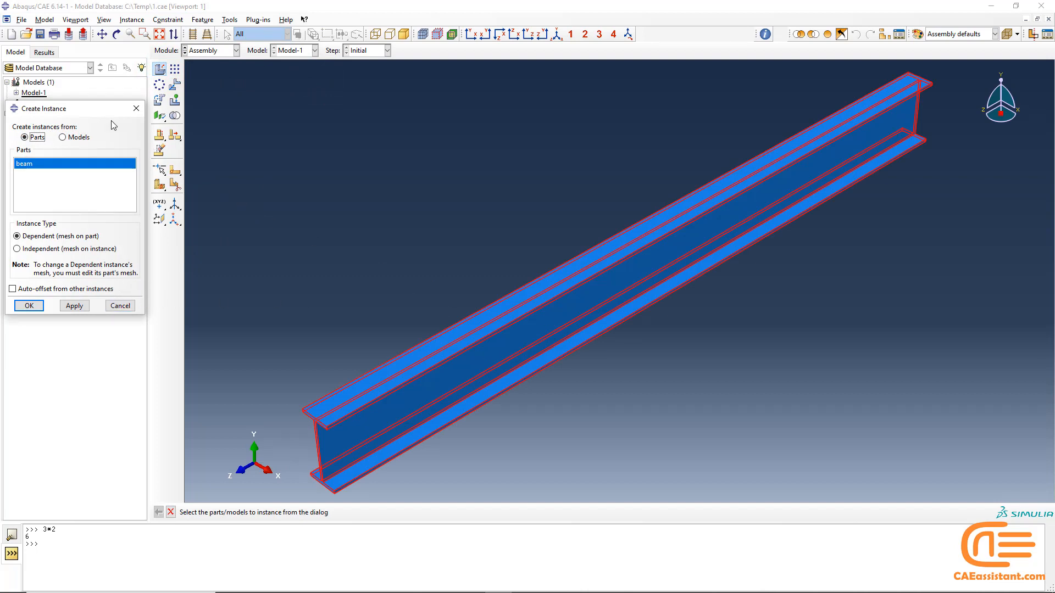
left_click_drag(102, 108, 304, 82)
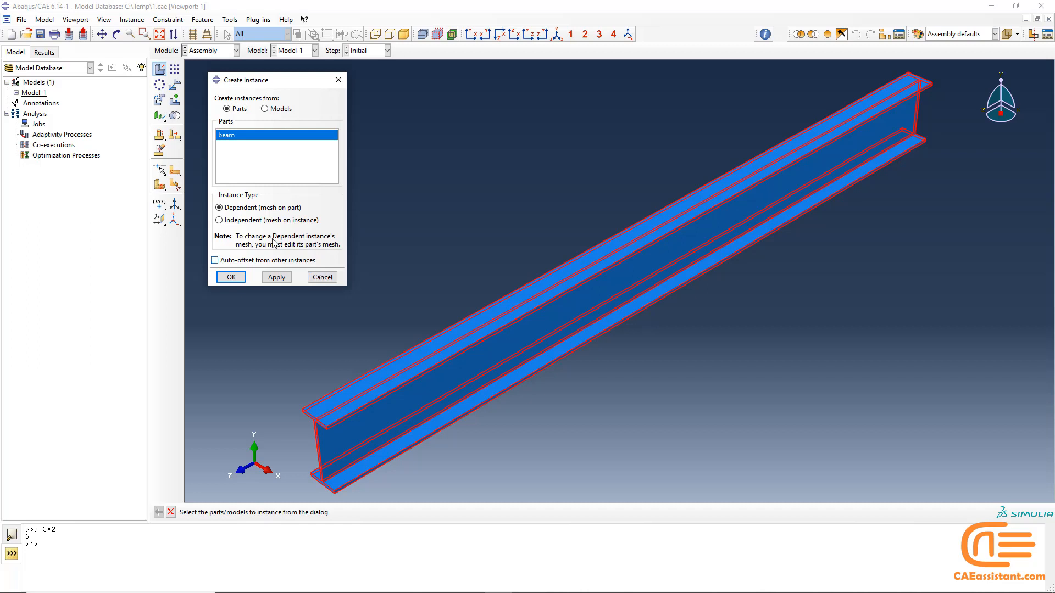
left_click(216, 80)
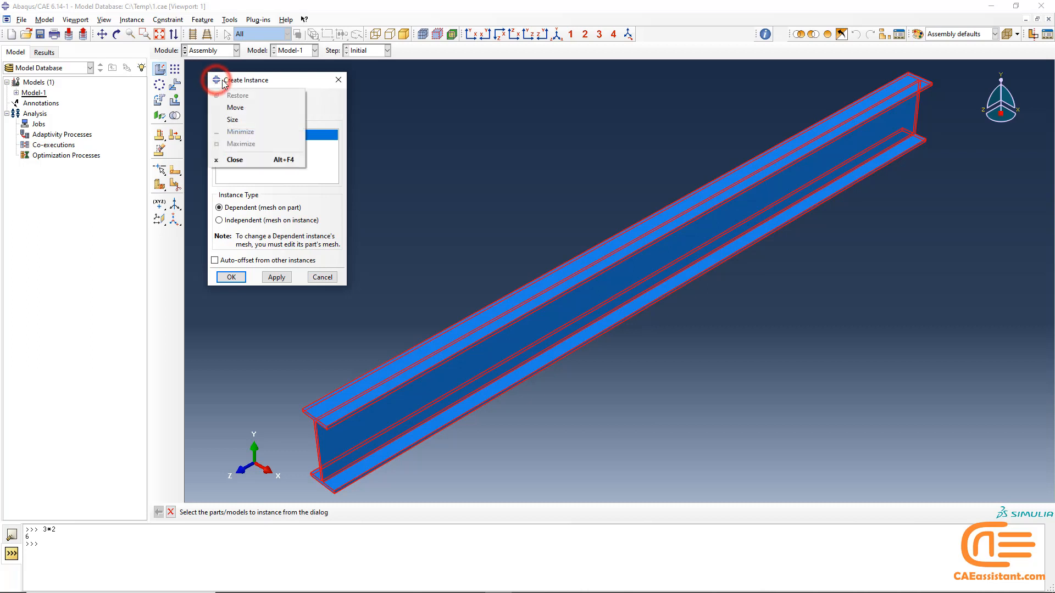
left_click_drag(228, 80, 242, 83)
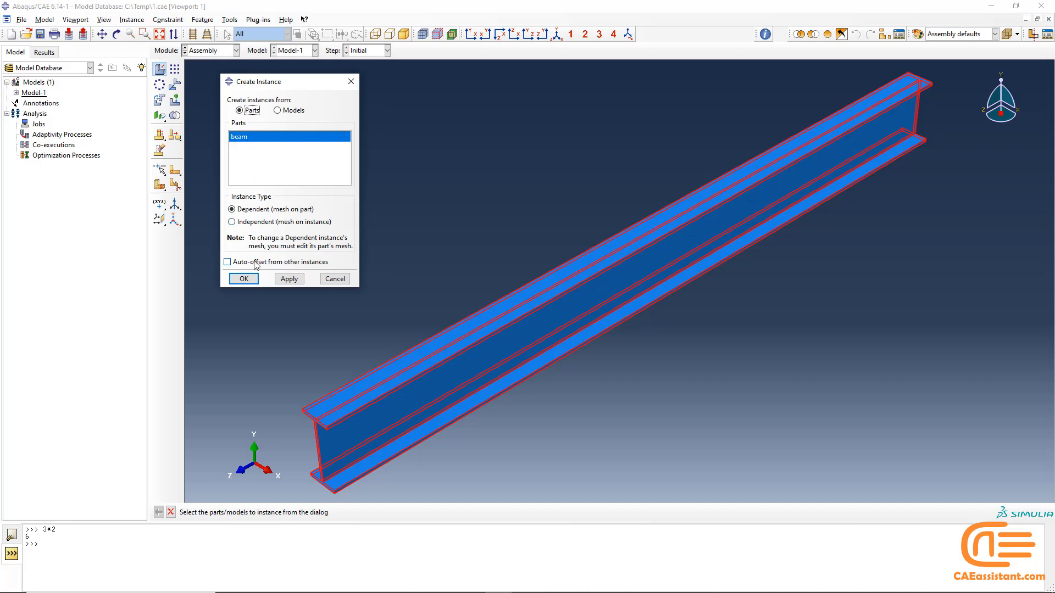
left_click(287, 278)
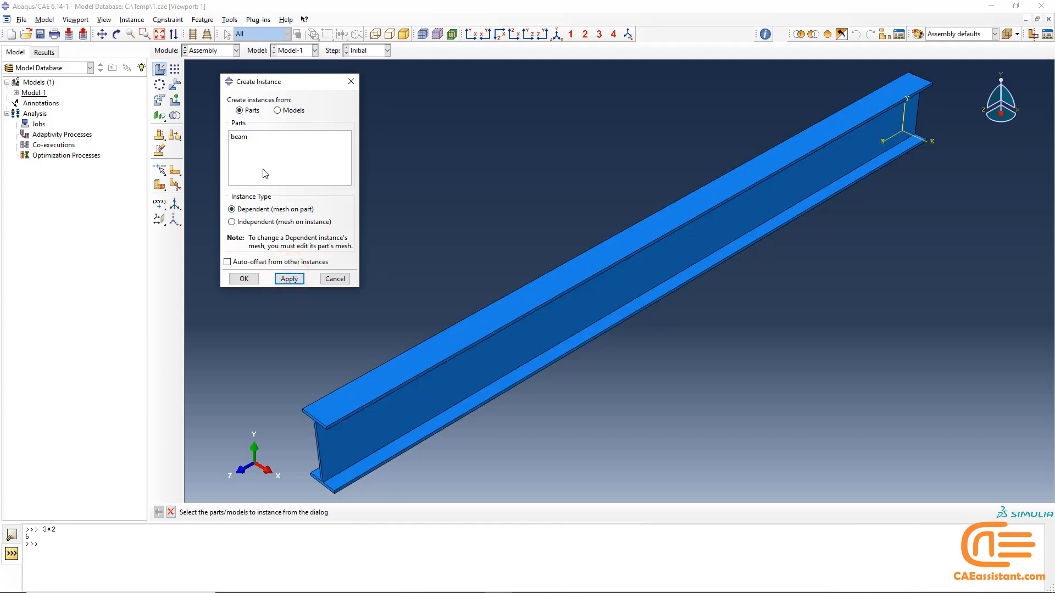
- Try adding a second dependent instance of the beam part over the first, and delete that duplicate from the assembly
left_click(242, 138)
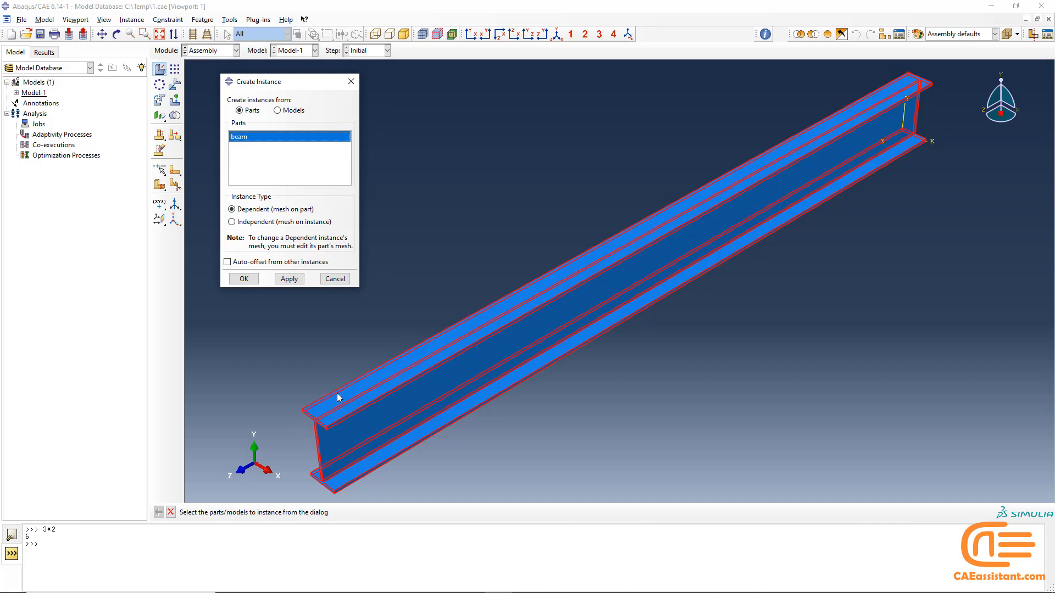
left_click(244, 280)
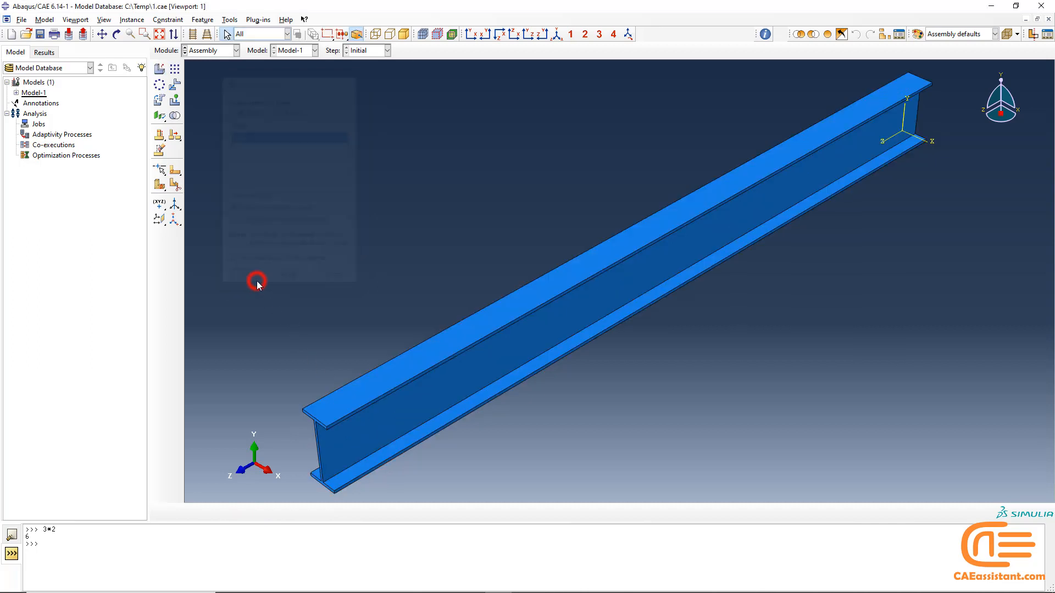
left_click(16, 93)
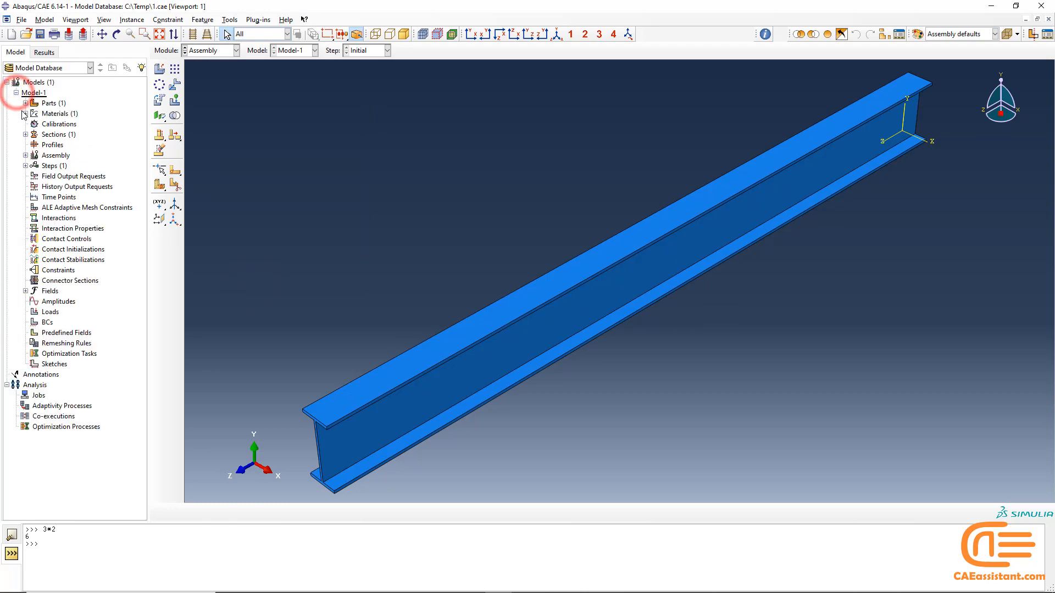
left_click(26, 156)
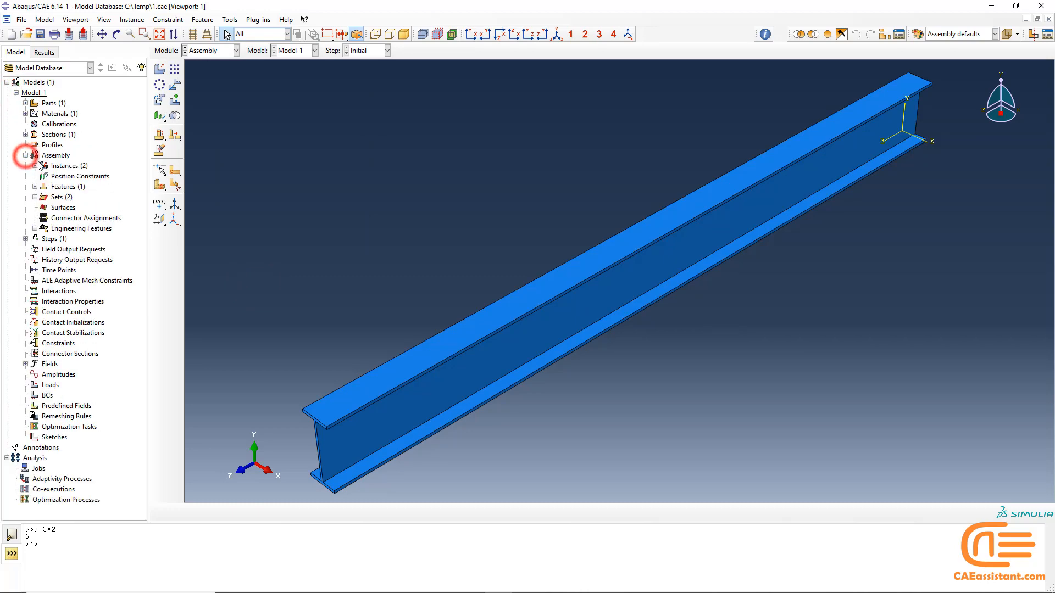
left_click(34, 166)
right_click(63, 187)
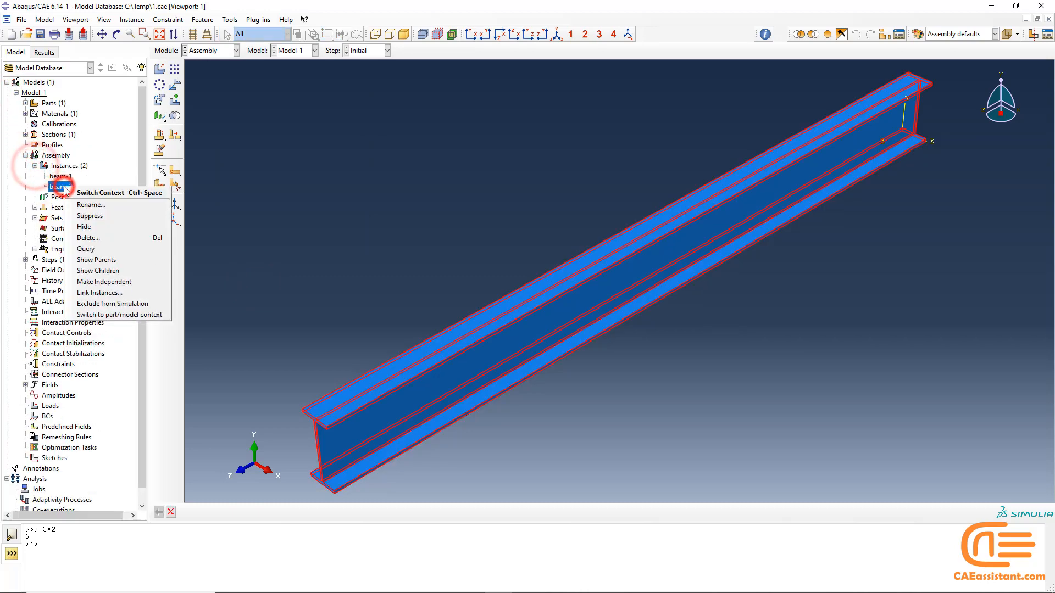
left_click(90, 238)
left_click(490, 313)
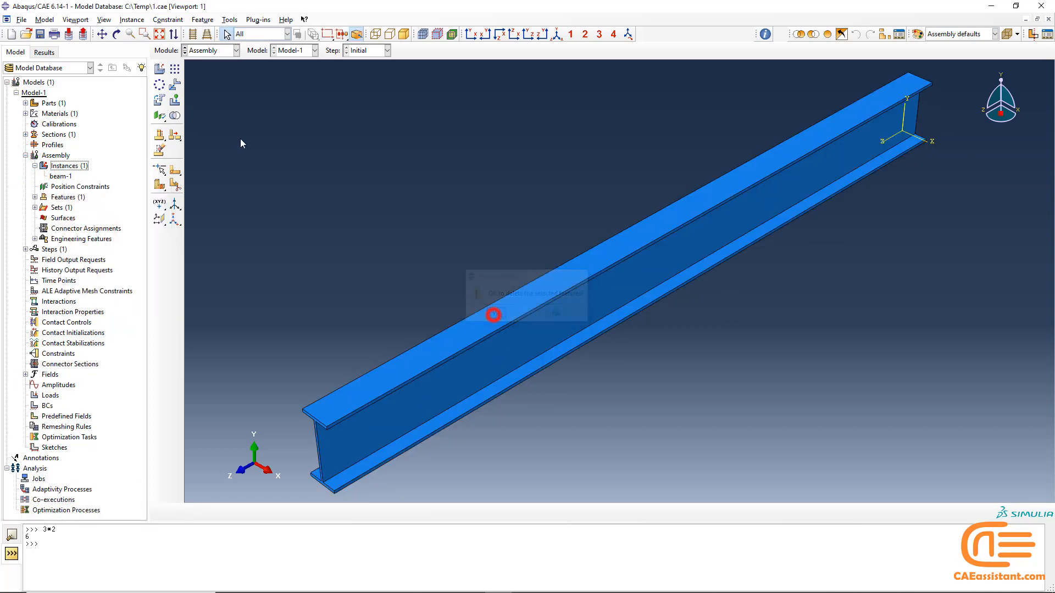
- Try creating another beam instance with auto-offset from other instances enabled
left_click(159, 69)
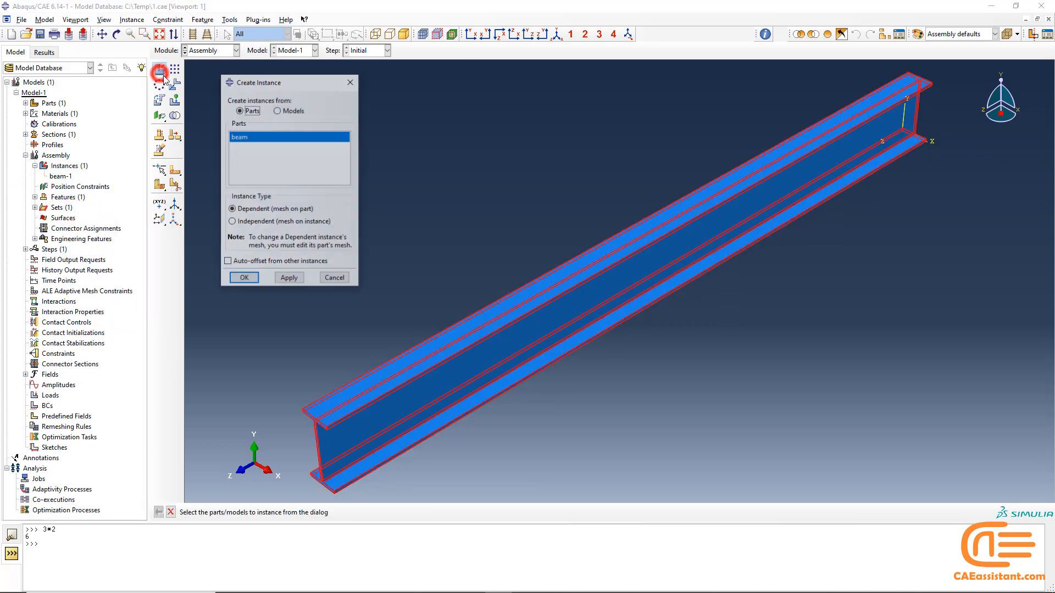
left_click(242, 263)
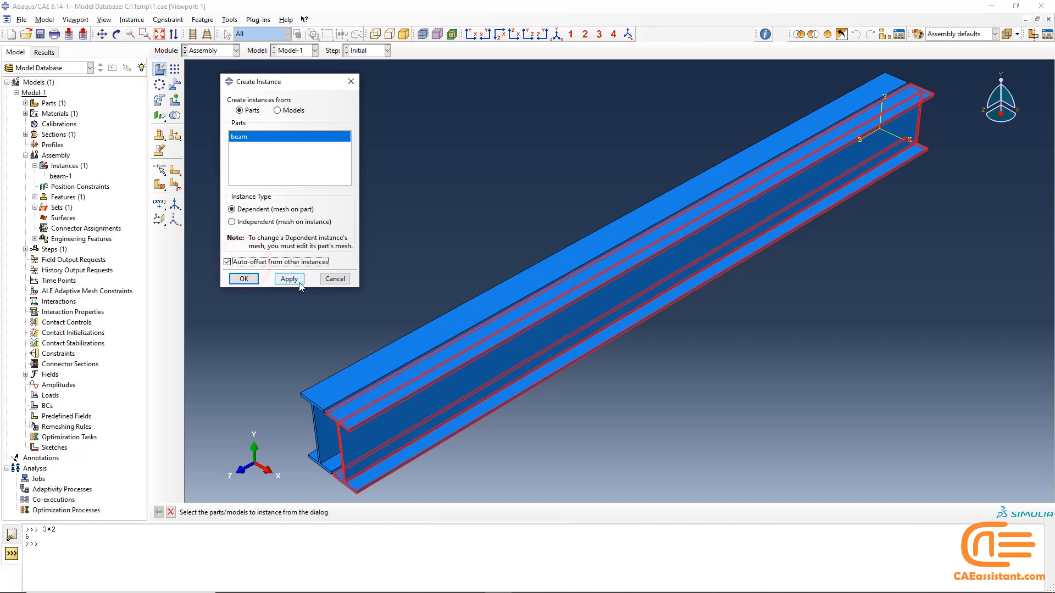
left_click(327, 278)
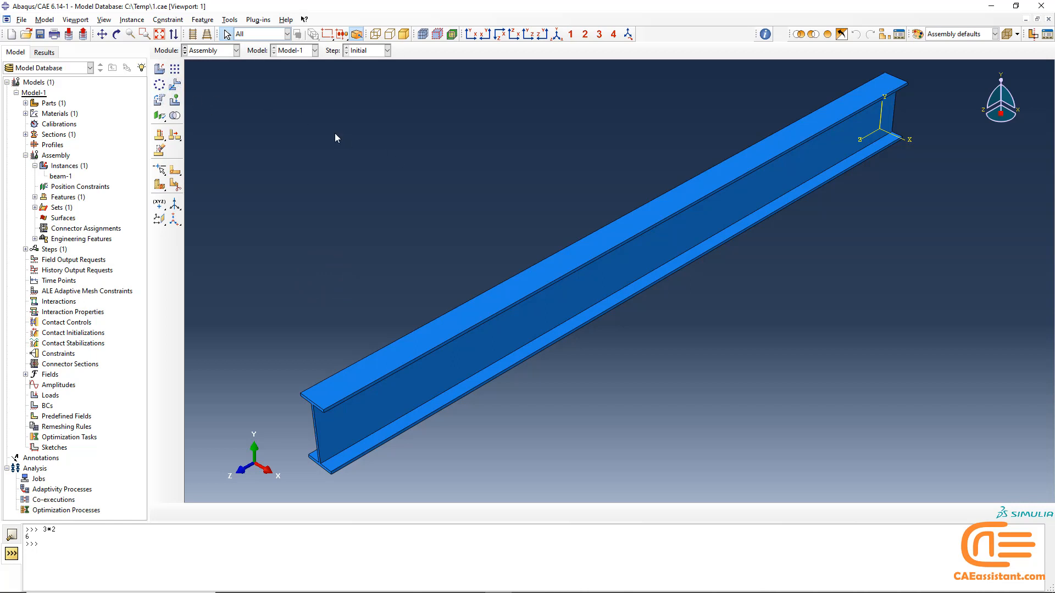
- Switch to the Step module and check the existing analysis steps in the Step Manager
left_click(185, 52)
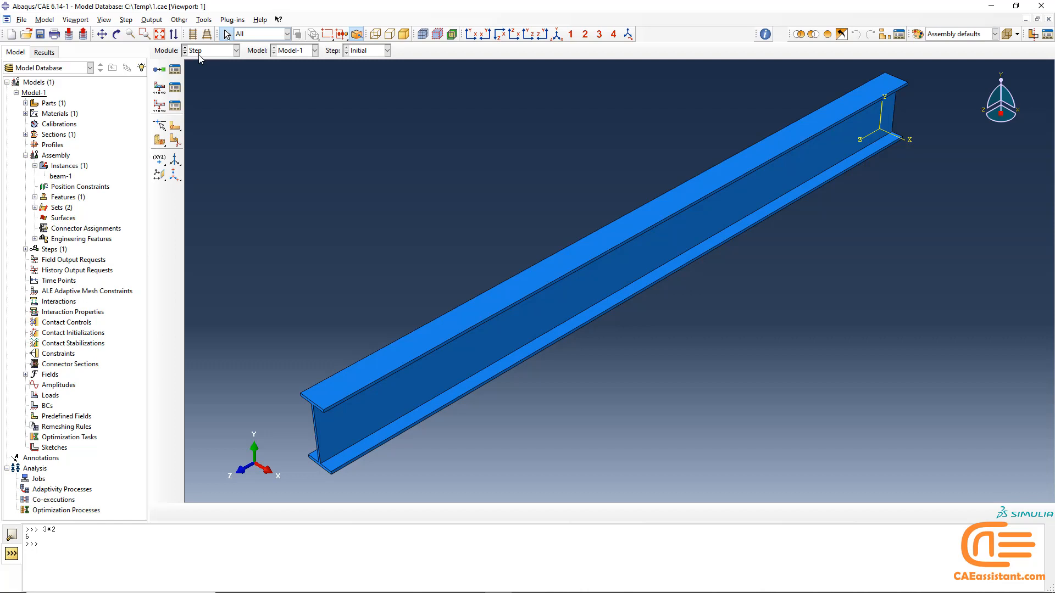
left_click(175, 69)
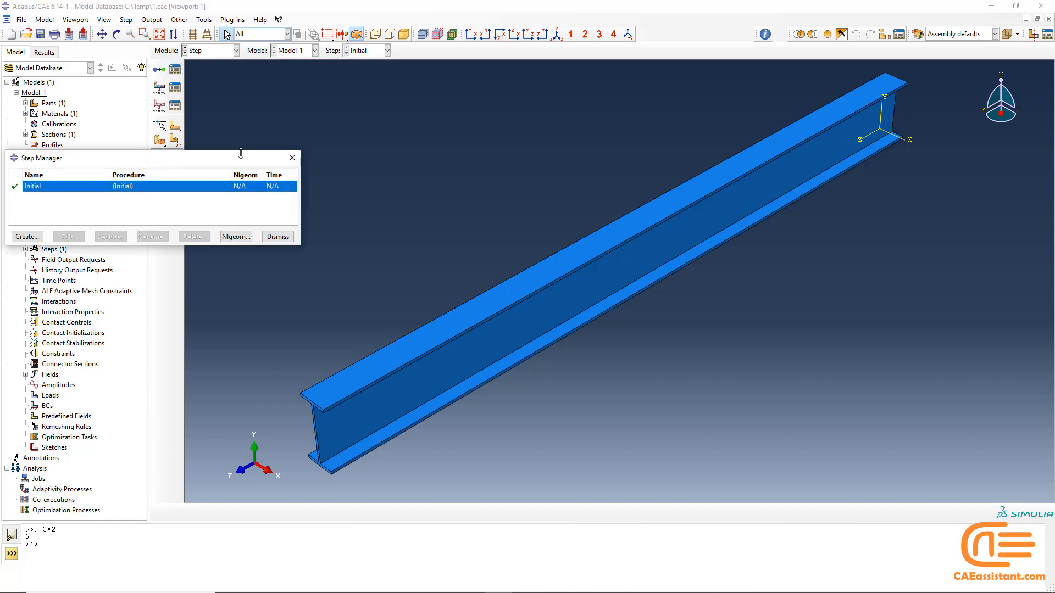
left_click_drag(240, 159, 381, 118)
left_click(433, 117)
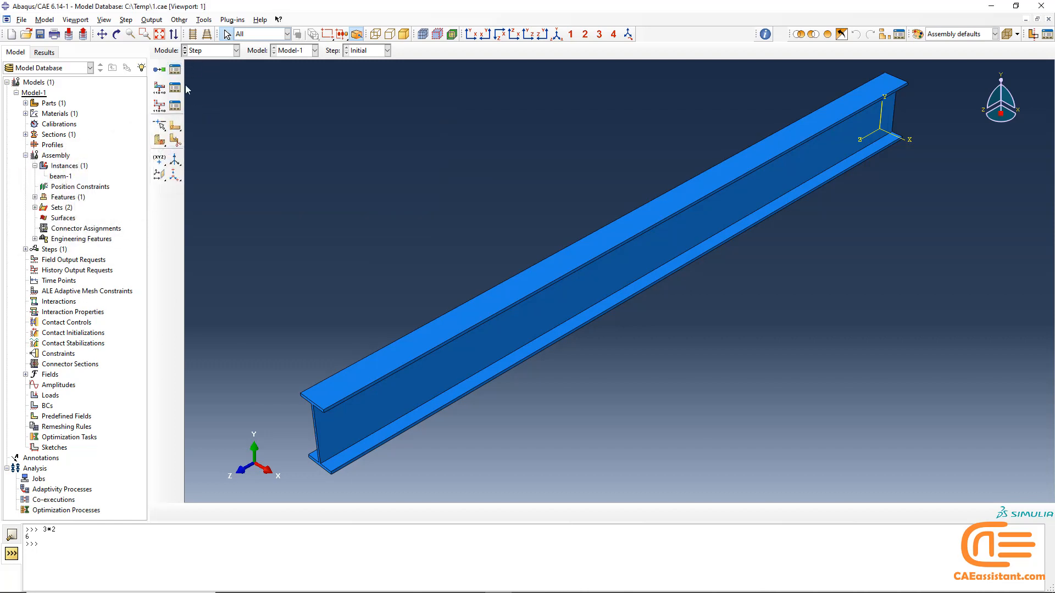
- Create a Static, General step named Loading after the Initial step, keeping a time period of 1 and Nlgeom off
left_click(159, 69)
left_click_drag(80, 175, 435, 80)
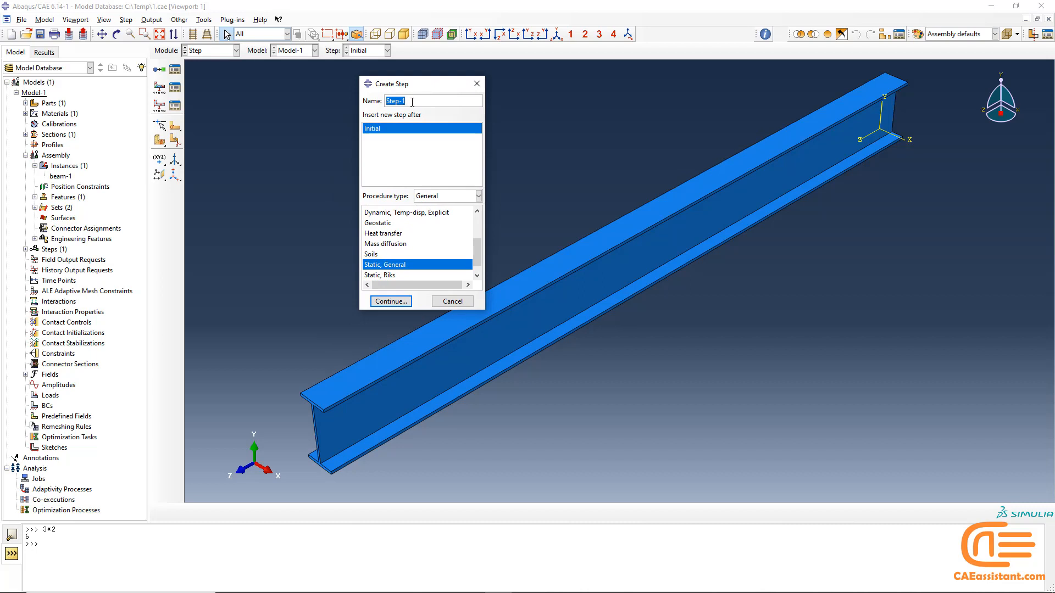
type("Loading")
left_click(433, 155)
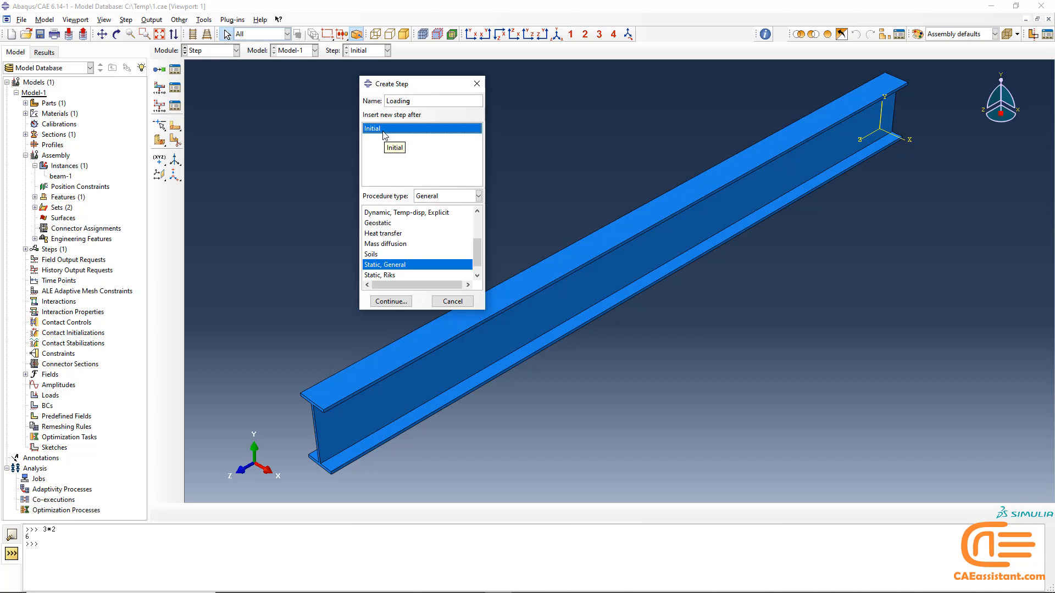
left_click(449, 198)
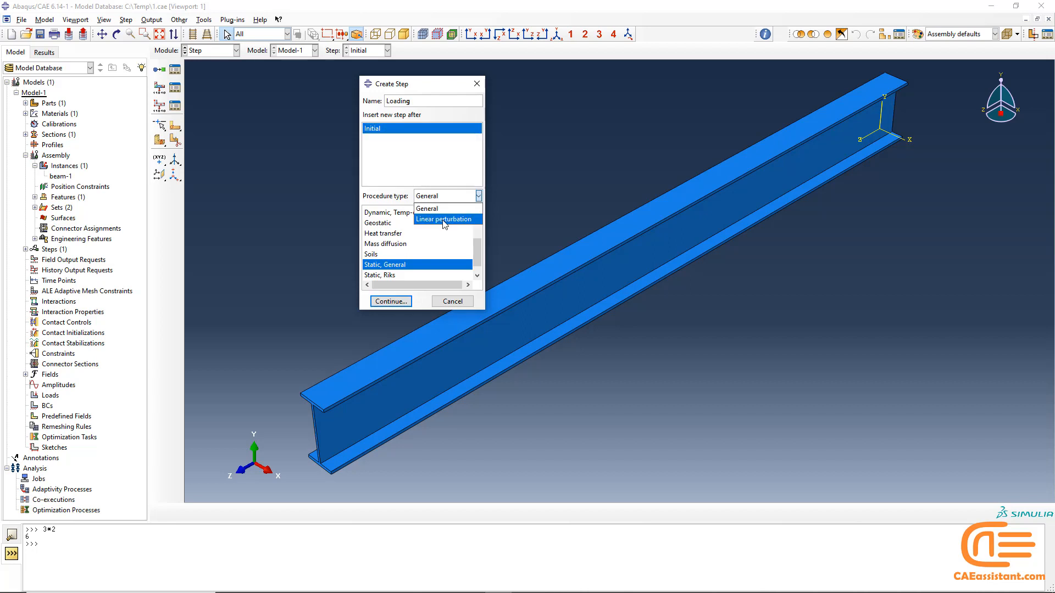
left_click(401, 168)
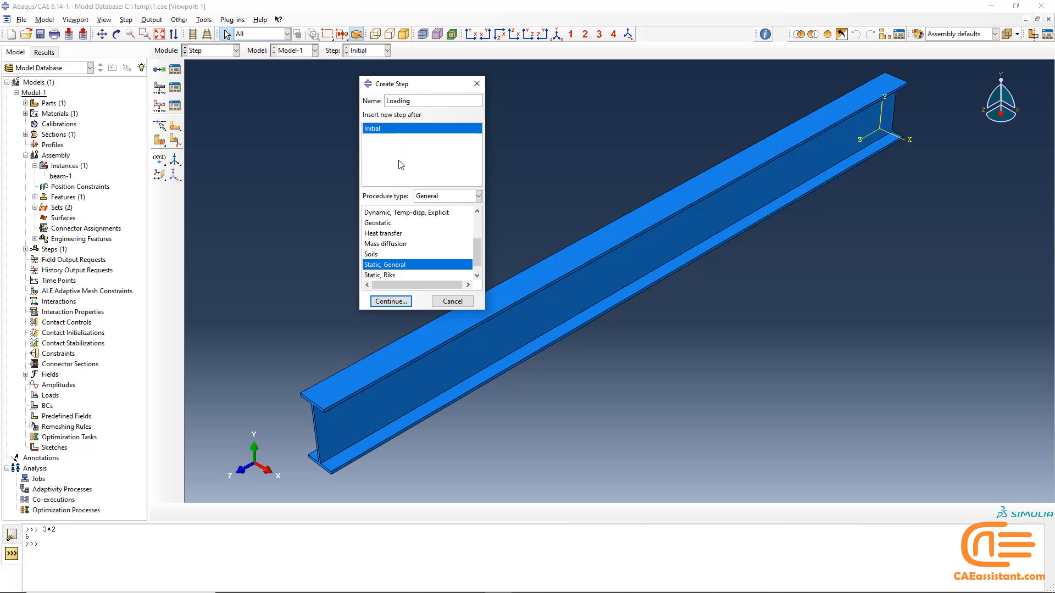
mouse_move(479, 256)
left_mouse_down()
mouse_move(481, 224)
mouse_move(480, 267)
mouse_move(477, 248)
left_mouse_up()
left_click(389, 233)
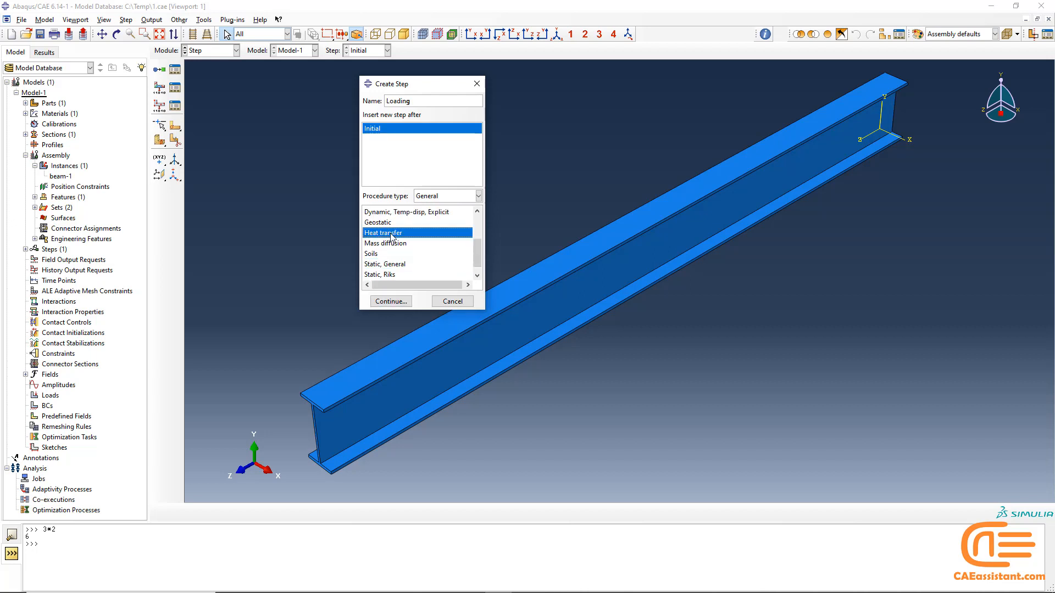
left_click(404, 264)
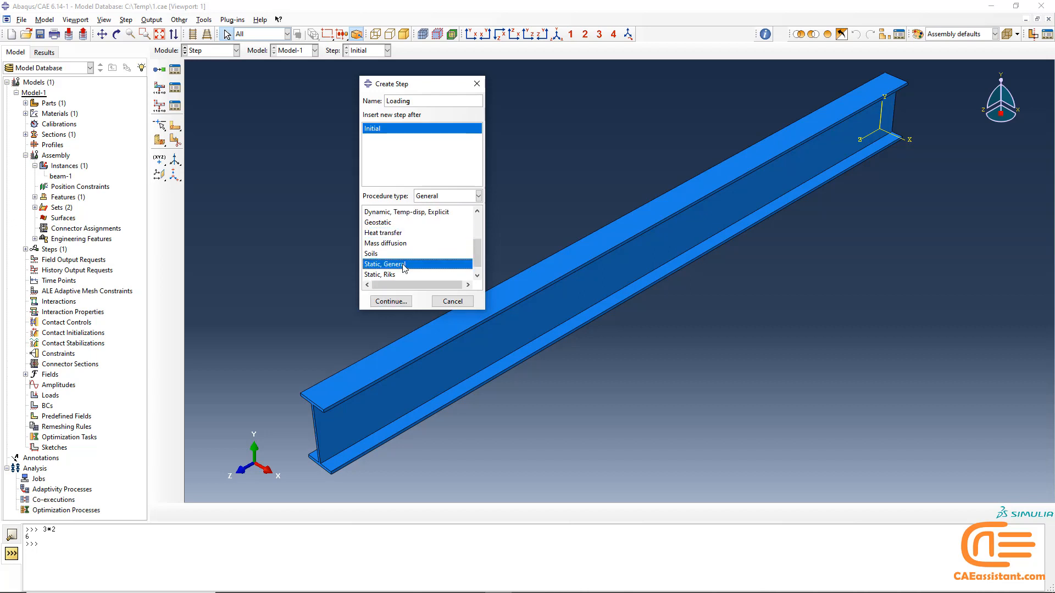
left_click(398, 303)
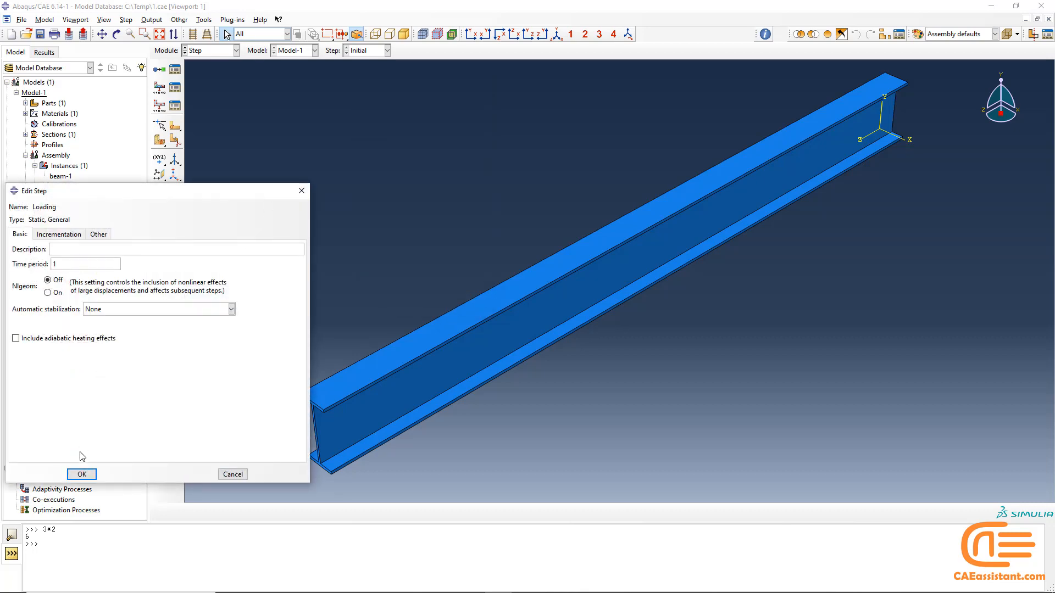
left_click(80, 472)
- Examine the procedure types offered for a new step after Loading, and leave without creating one
left_click(159, 69)
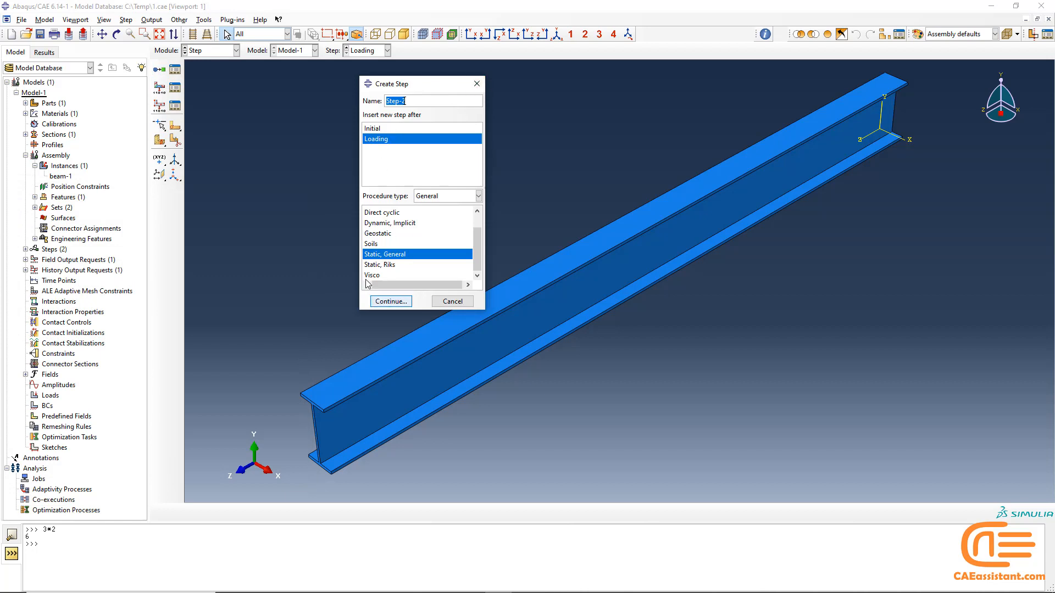
mouse_move(477, 250)
left_mouse_down()
mouse_move(483, 238)
mouse_move(483, 252)
left_mouse_up()
left_click(478, 196)
left_click(479, 197)
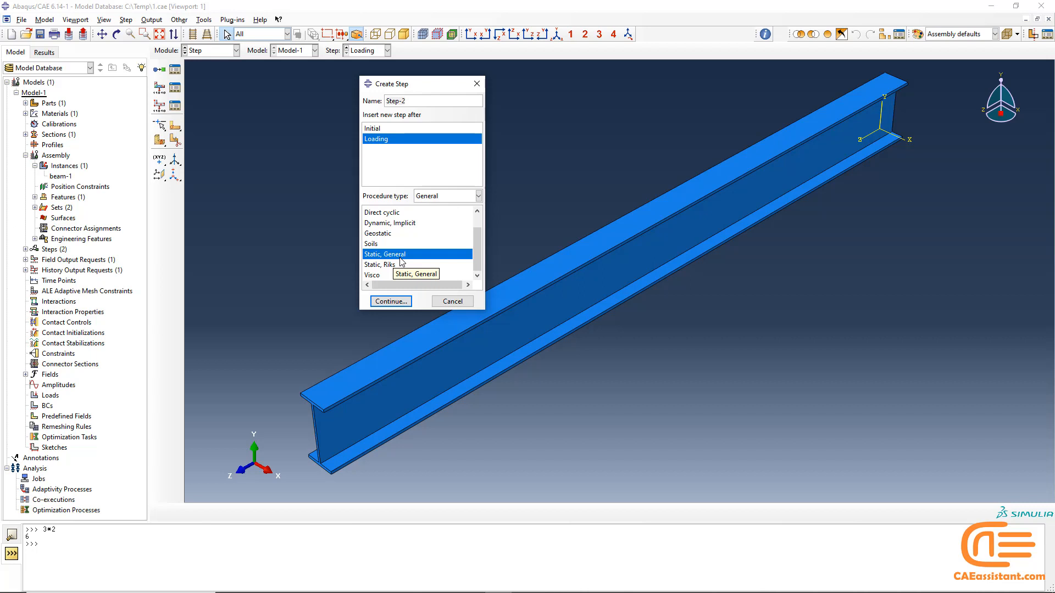
left_click_drag(429, 312, 428, 350)
mouse_move(477, 299)
left_mouse_down()
mouse_move(476, 288)
mouse_move(476, 313)
left_mouse_up()
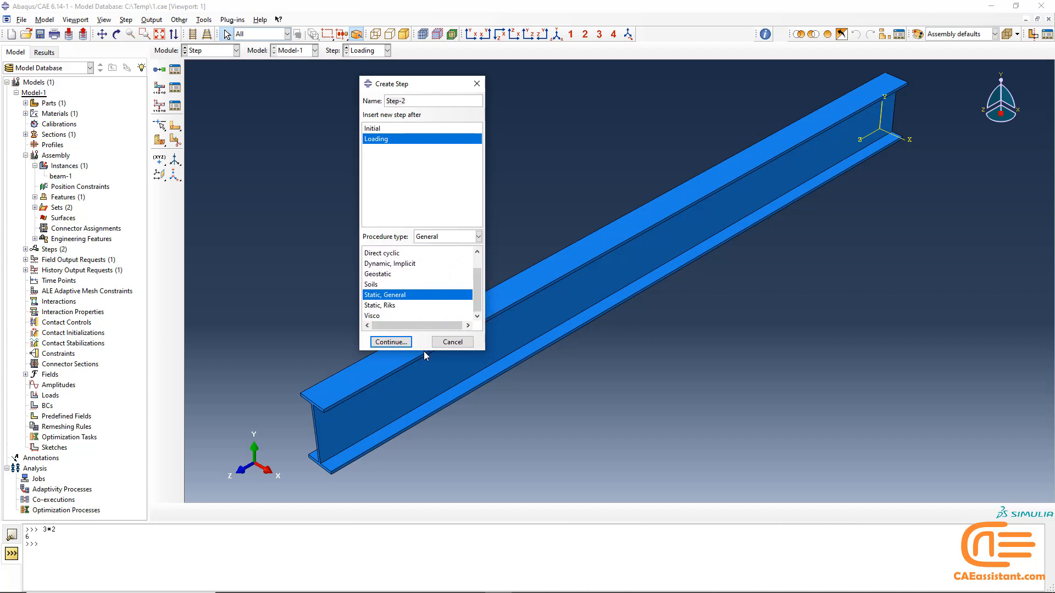
left_click_drag(423, 351, 424, 310)
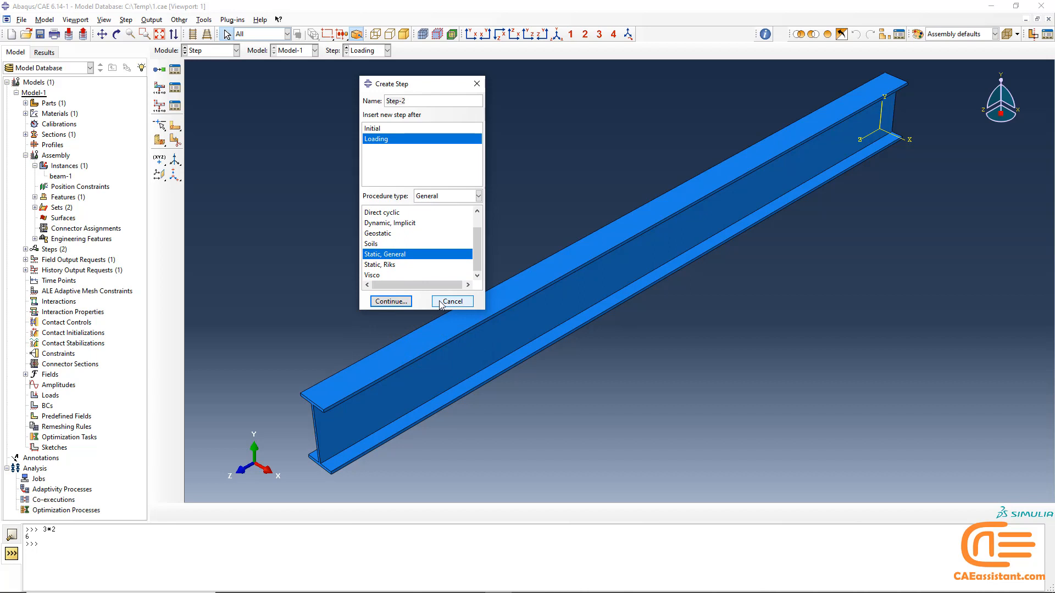
left_click(440, 302)
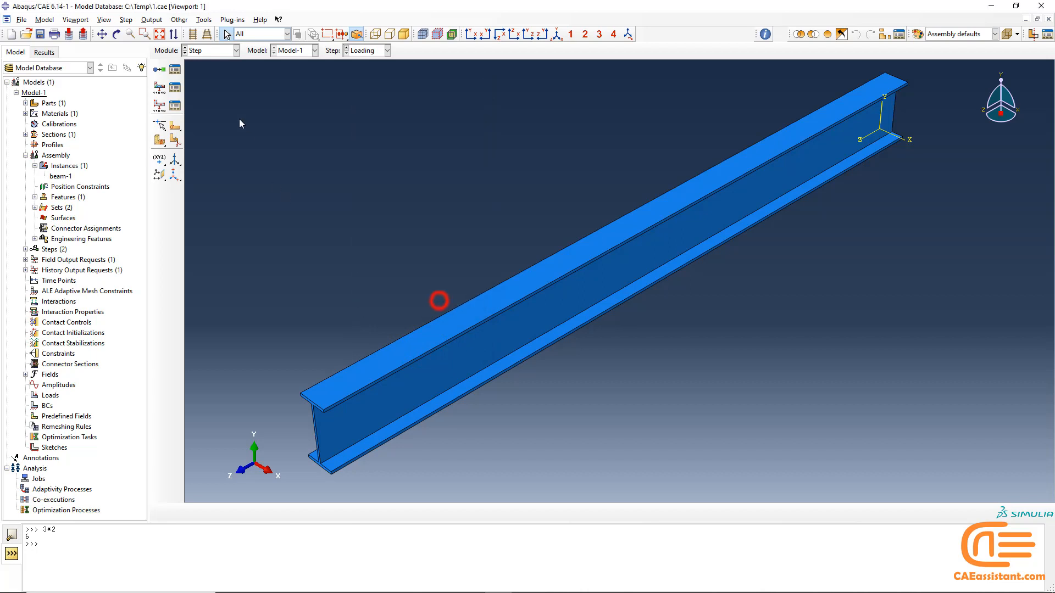
- Delete the Loading step through the Step Manager
left_click(175, 69)
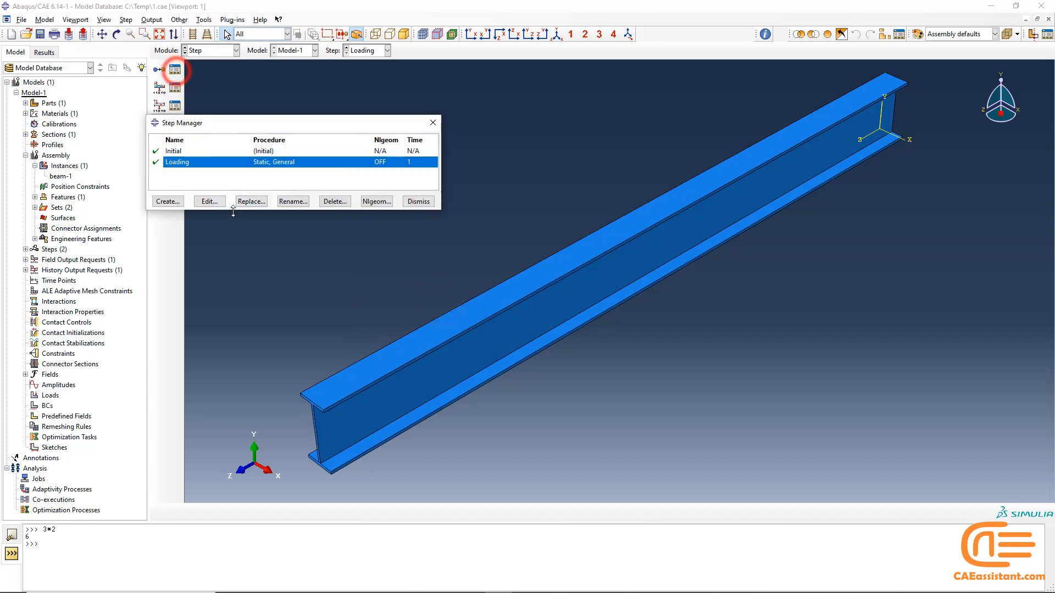
left_click(335, 201)
left_click(469, 332)
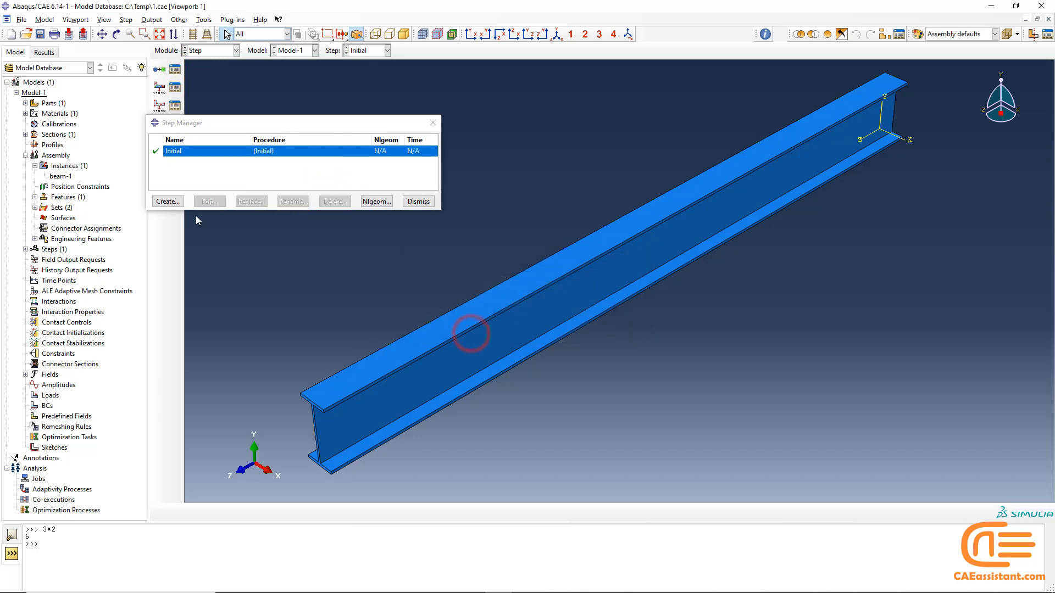
- Create a linear perturbation Frequency step named Step-1 after the Initial step, requesting 10 eigenvalues
left_click(167, 201)
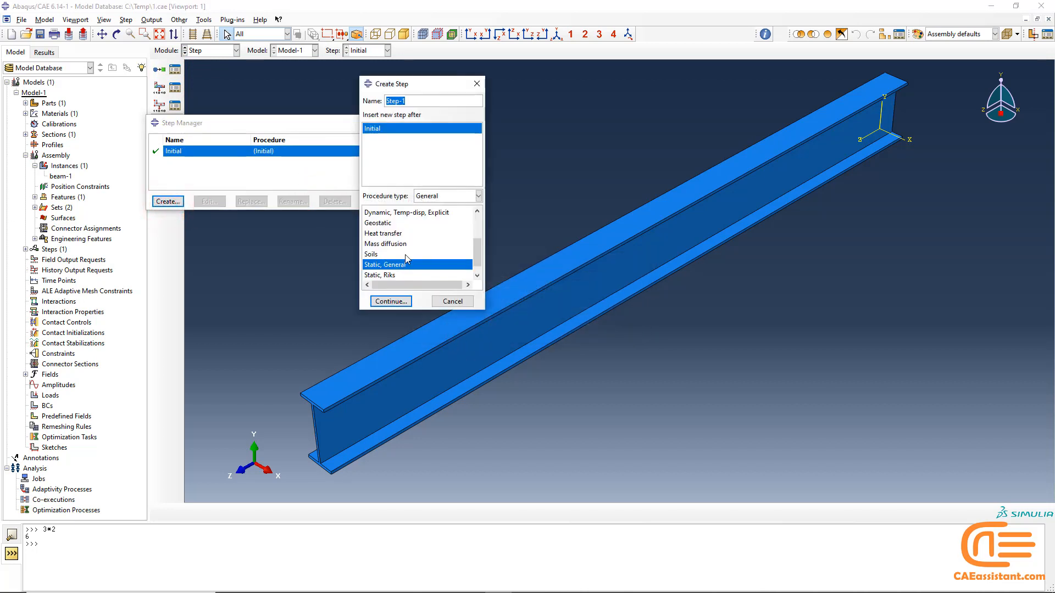
scroll(412, 244, "up", 2)
scroll(426, 258, "down", 2)
left_click(476, 195)
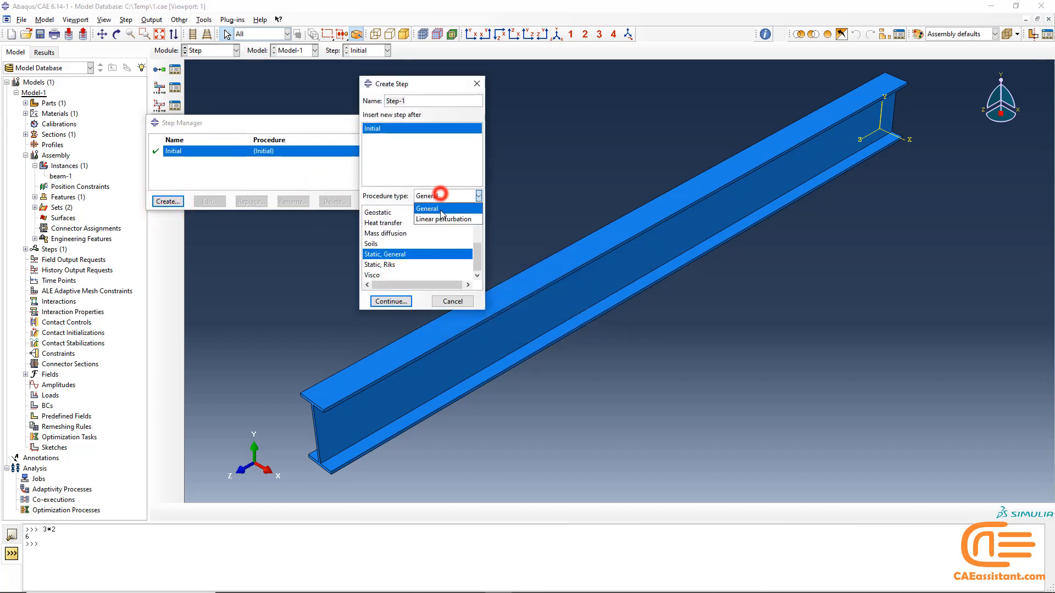
left_click(448, 209)
left_click(385, 220)
left_click(387, 301)
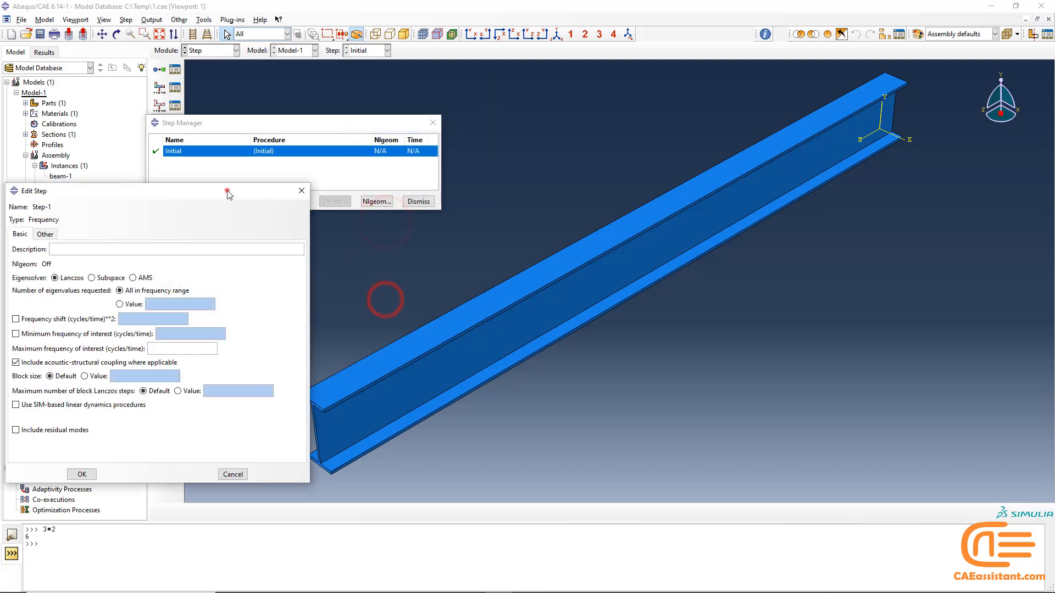
left_click_drag(224, 193, 484, 171)
left_click(383, 284)
left_click(427, 282)
type("10")
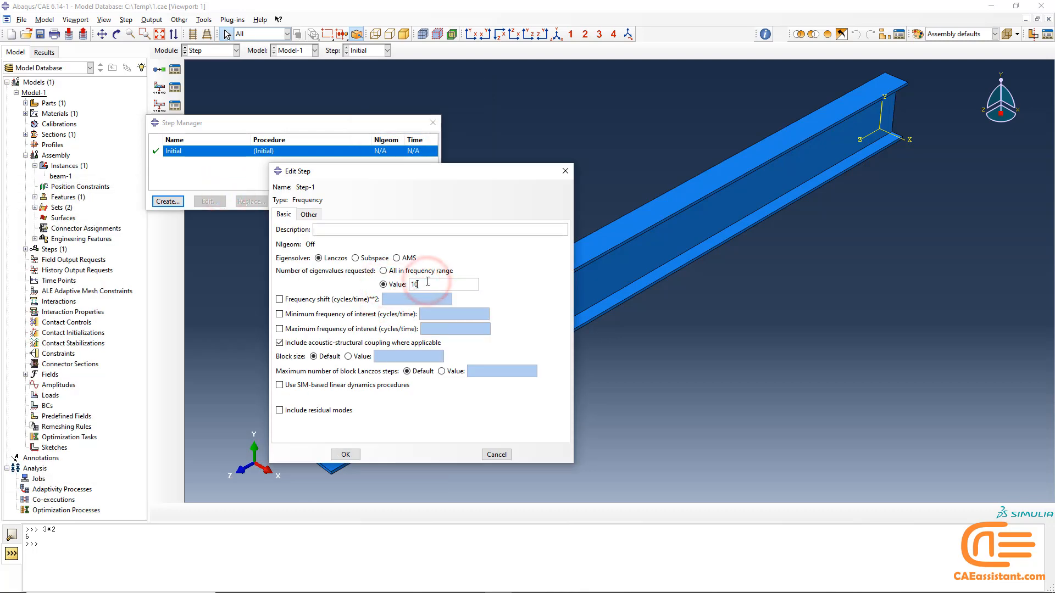
left_click(418, 201)
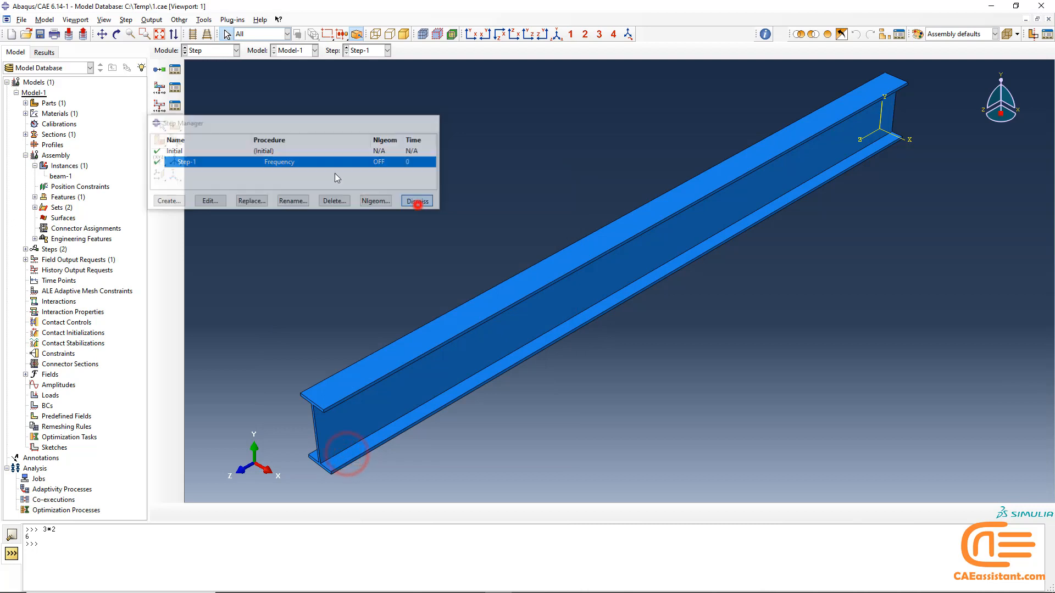
left_click(160, 69)
left_click_drag(475, 237, 476, 254)
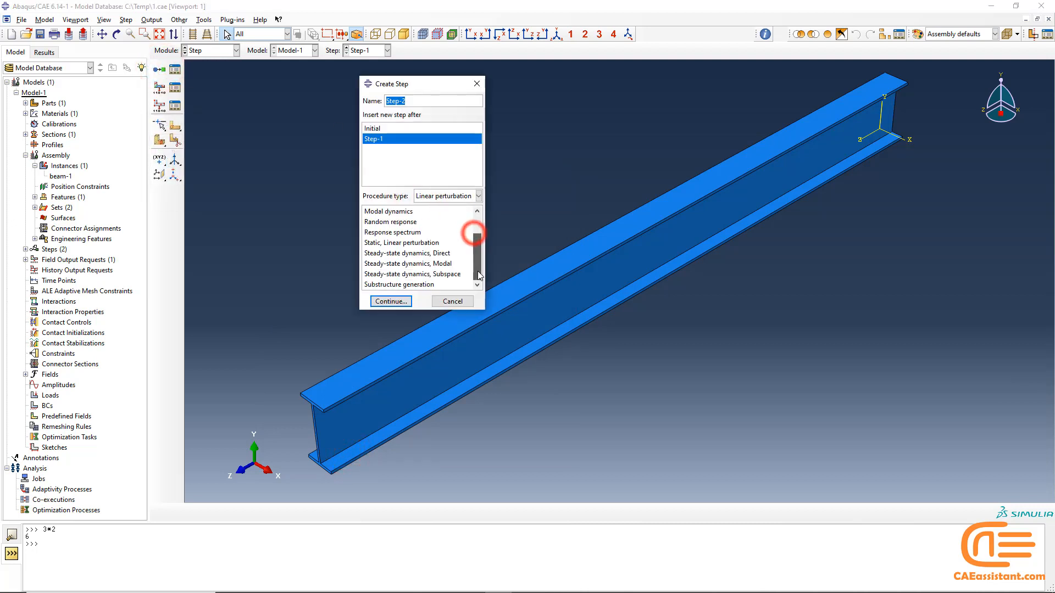
left_click(409, 284)
left_click(397, 253)
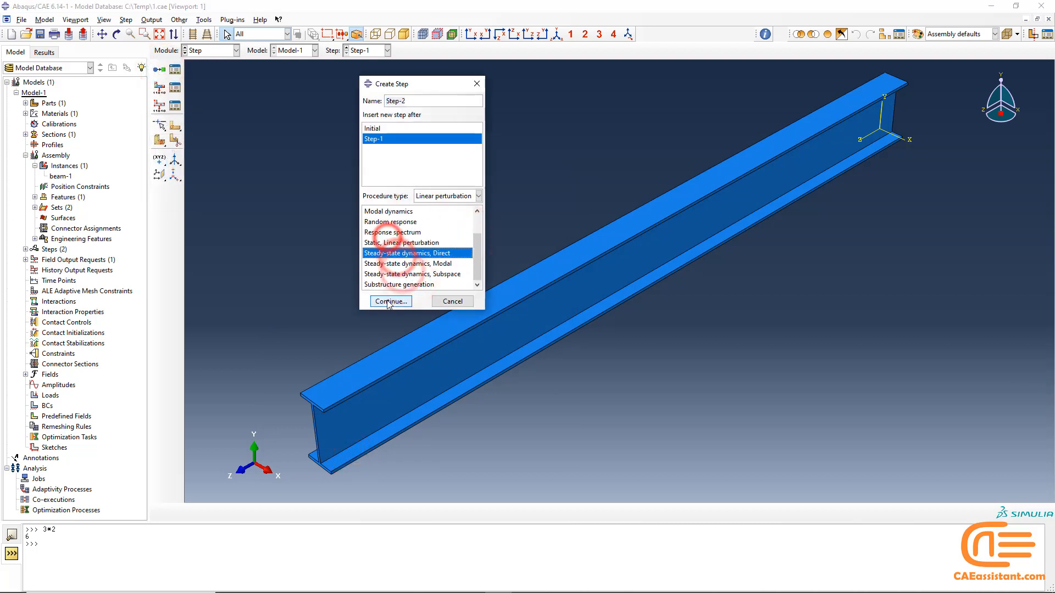
left_click(458, 301)
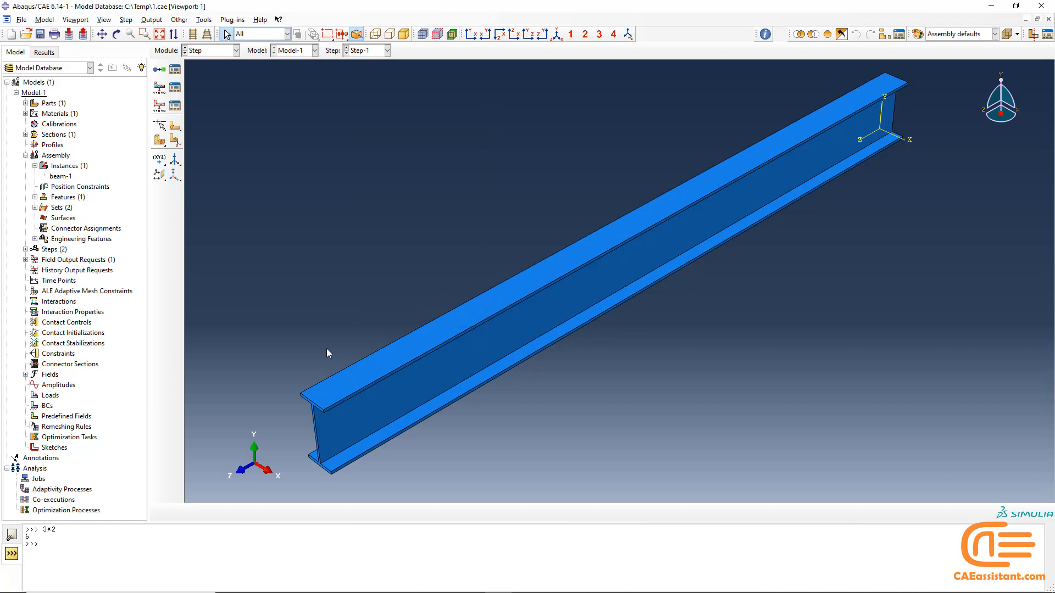
- Replace the Frequency procedure of Step-1 with Static, General
left_click(175, 70)
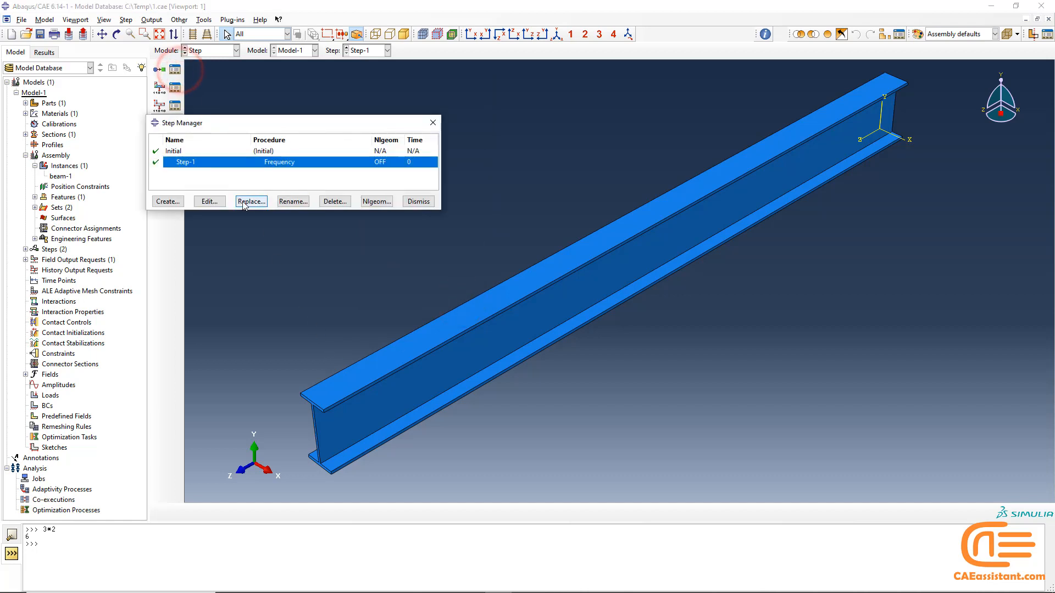
left_click(262, 202)
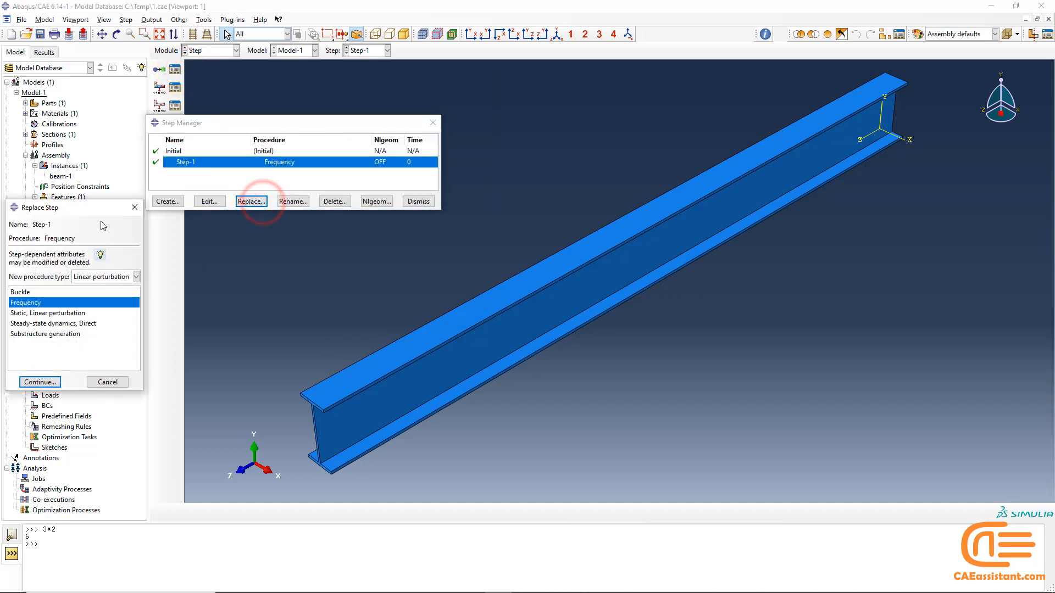
left_click_drag(98, 208, 370, 195)
left_click(378, 266)
left_click(359, 274)
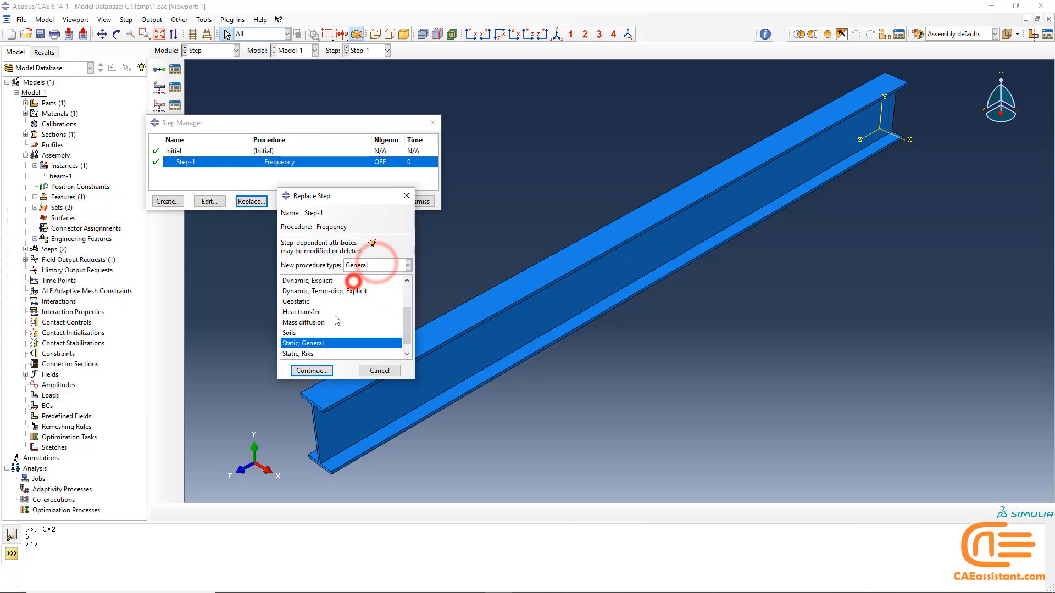
left_click(306, 370)
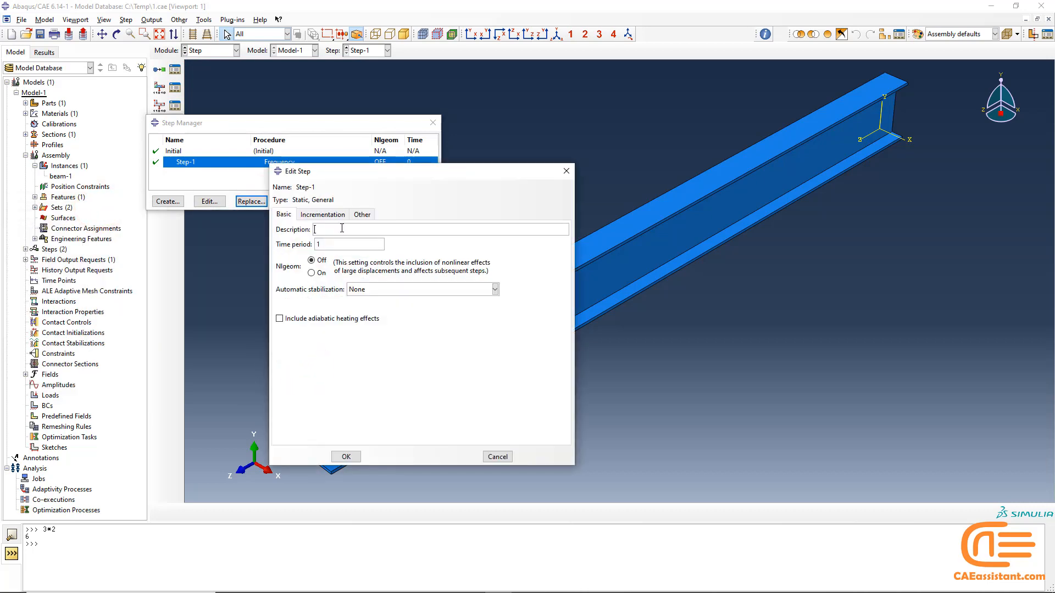
- Examine the step's incrementation options: automatic versus fixed type, maximum number of increments, and initial, minimum and maximum increment sizes
left_click(335, 220)
left_click(312, 261)
left_click(318, 215)
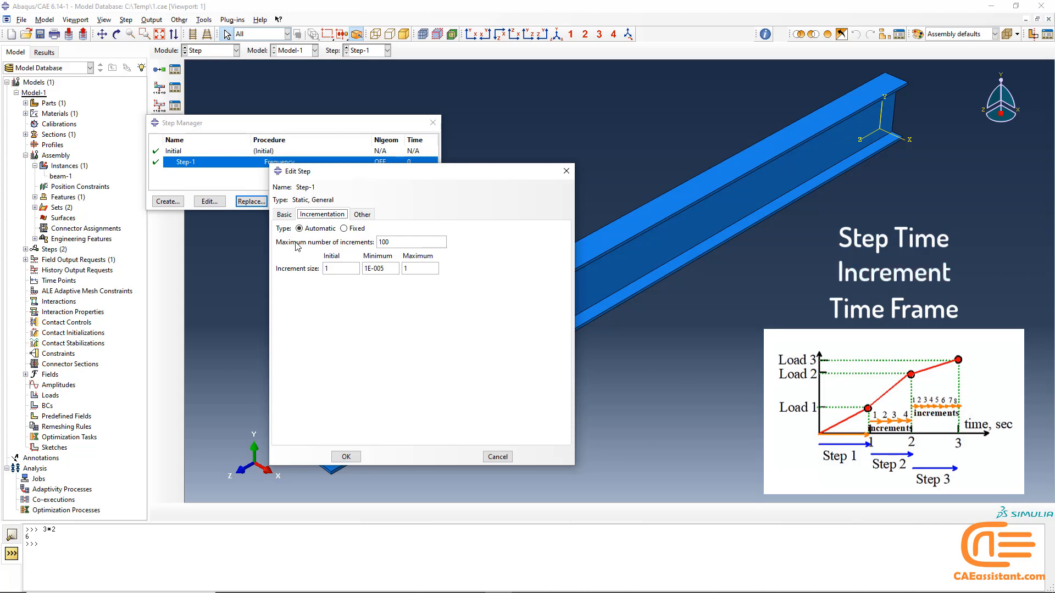
double_click(396, 242)
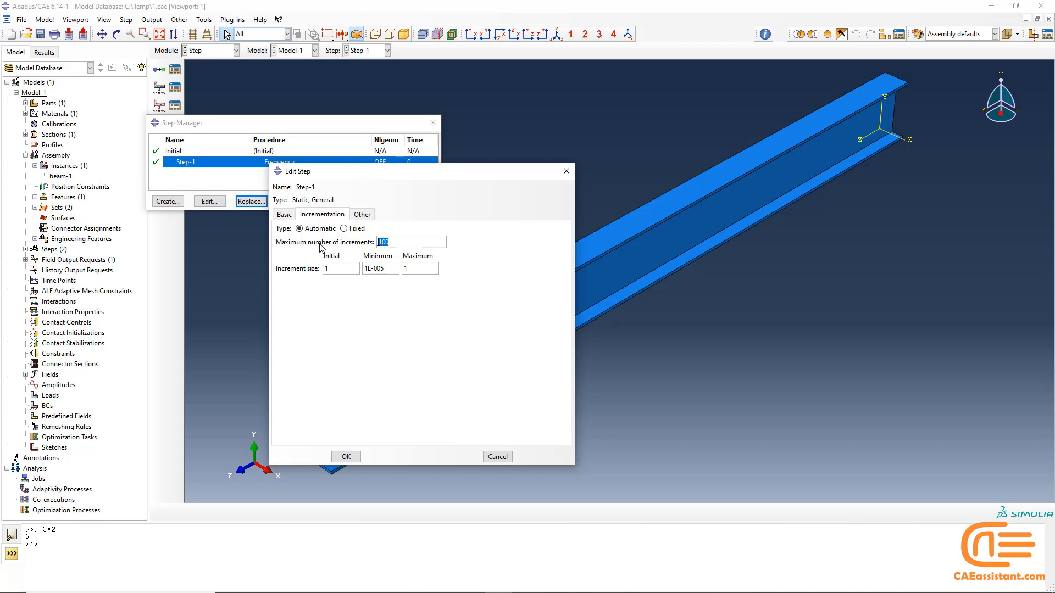
left_click(311, 228)
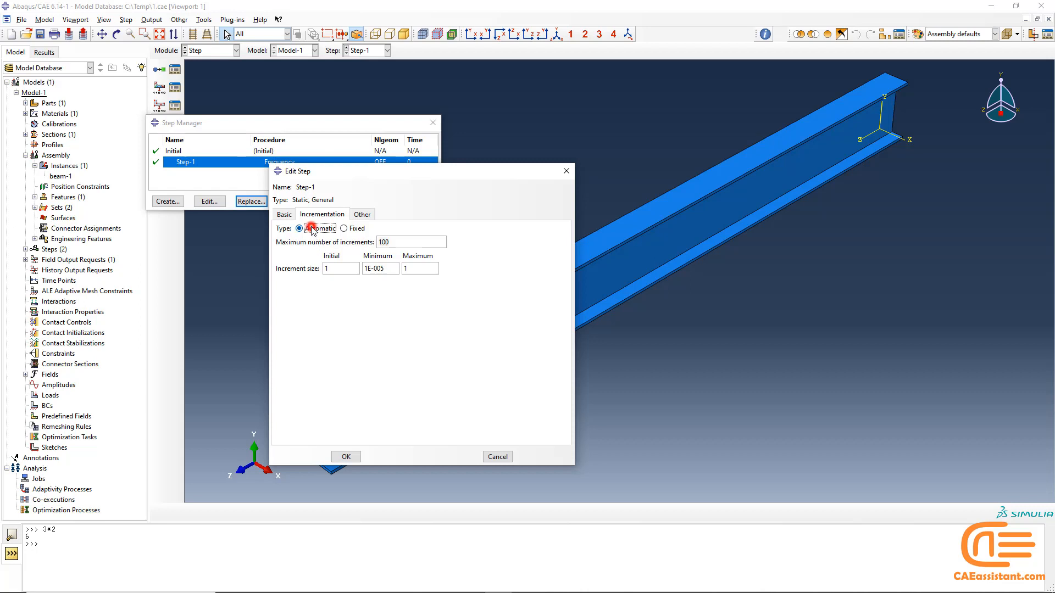
left_click(344, 229)
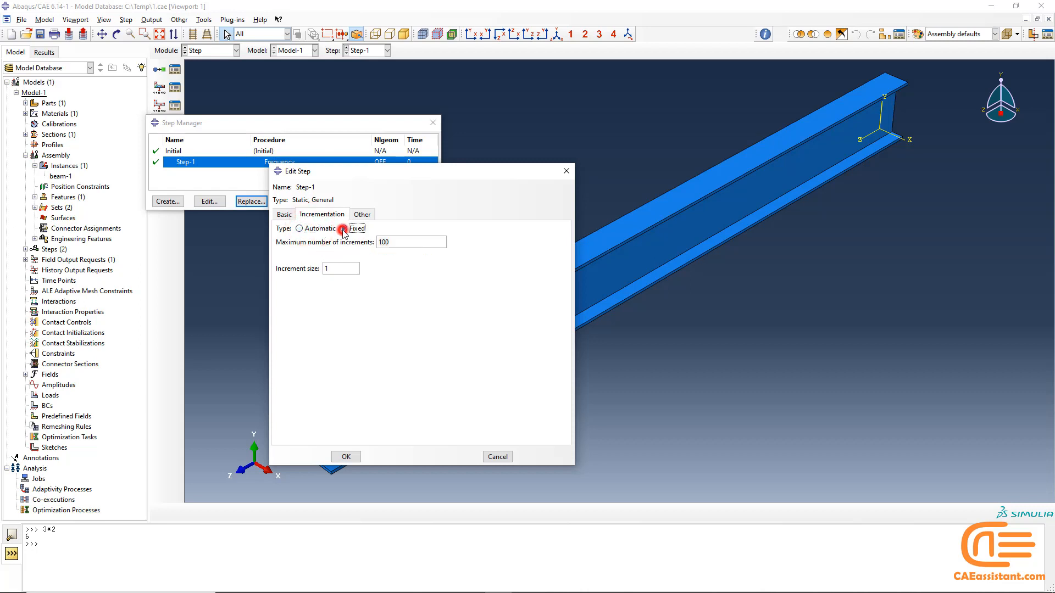
left_click(318, 229)
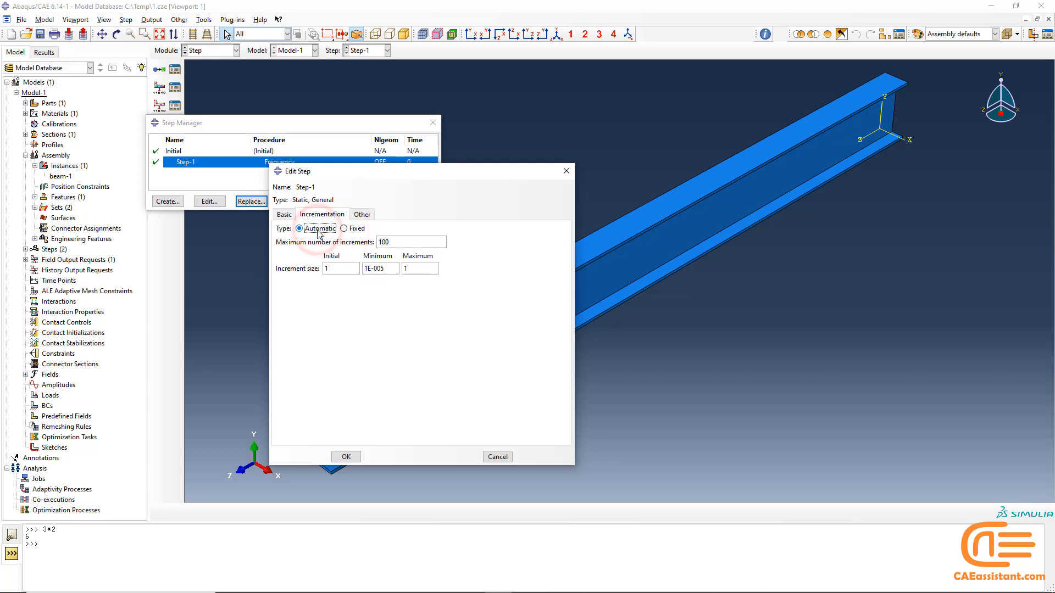
double_click(337, 267)
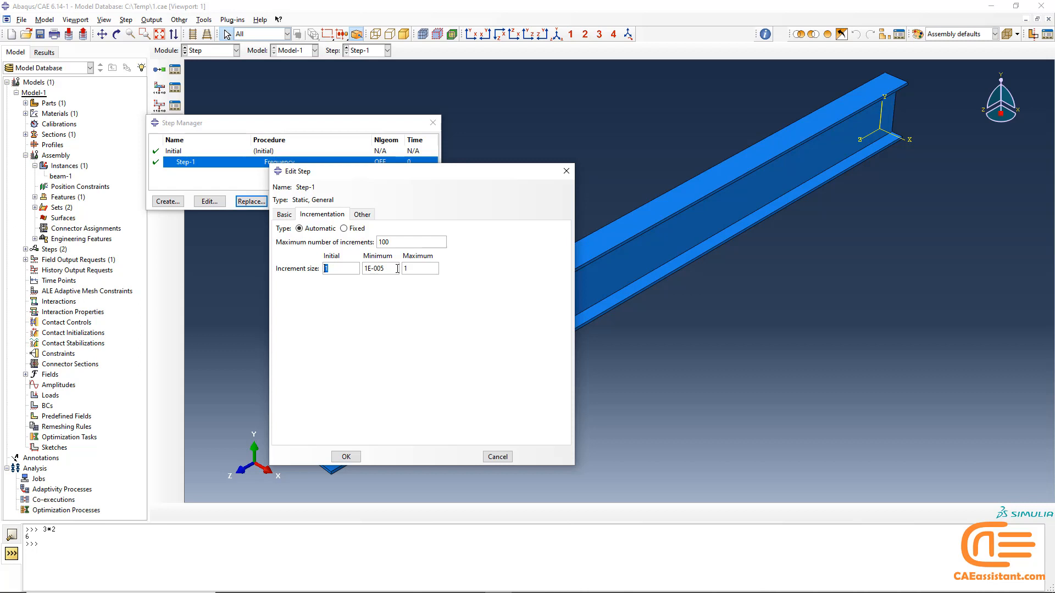
double_click(396, 268)
double_click(418, 268)
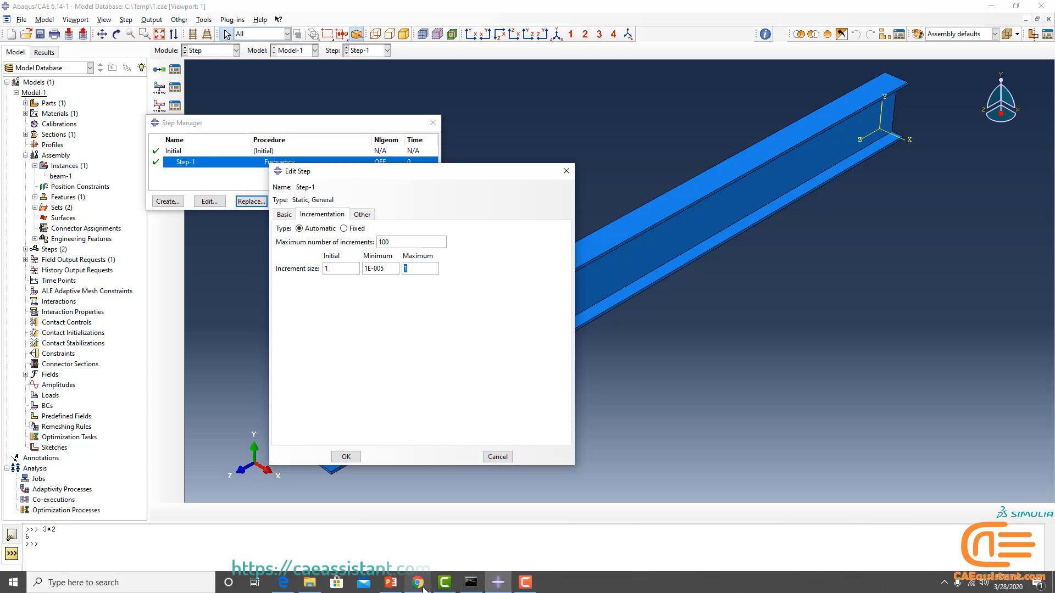
- Switch to Chrome and open the "Increment, iteration and Attempts concept in ABAQUS" article from the CAE Assistant blog
left_click(418, 583)
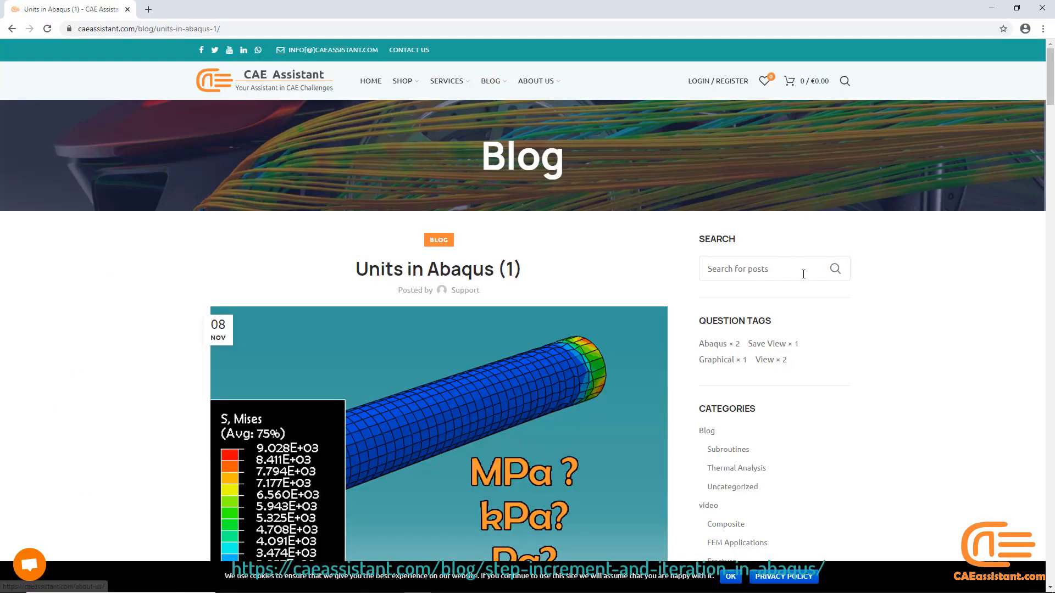
left_click(498, 81)
left_click(498, 117)
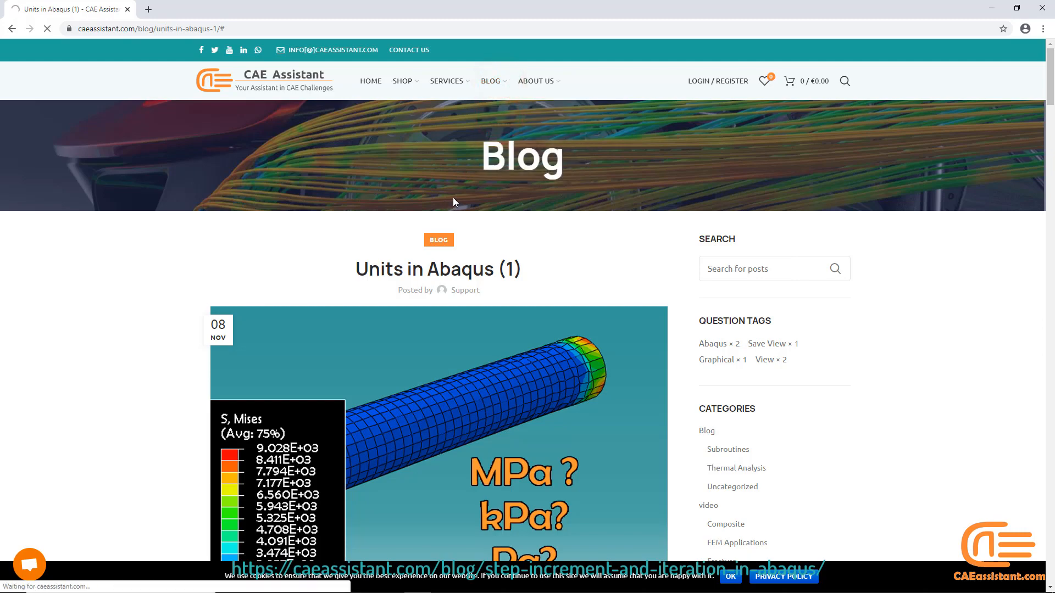
scroll(453, 218, "down", 7)
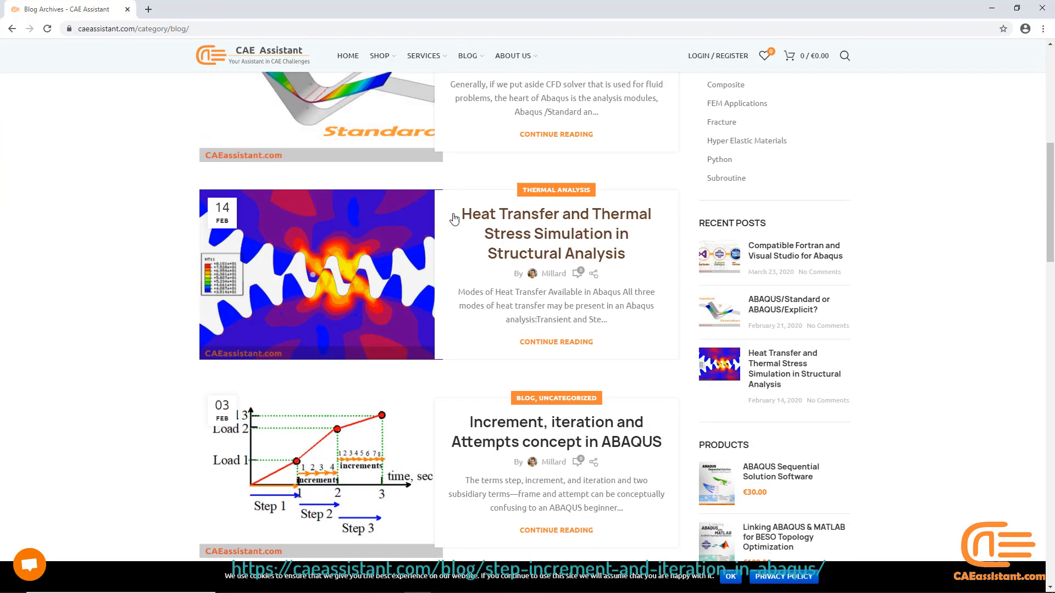
scroll(454, 218, "down", 5)
left_click(352, 147)
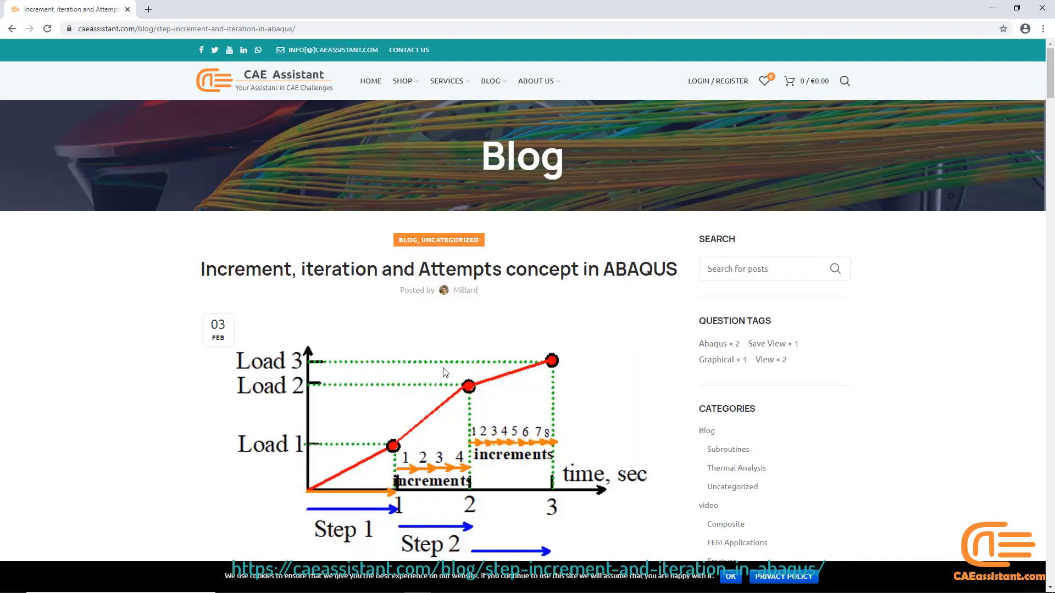
- Read through the article's sections explaining steps, frames, iterations and attempts
scroll(445, 373, "down", 2)
scroll(445, 375, "down", 20)
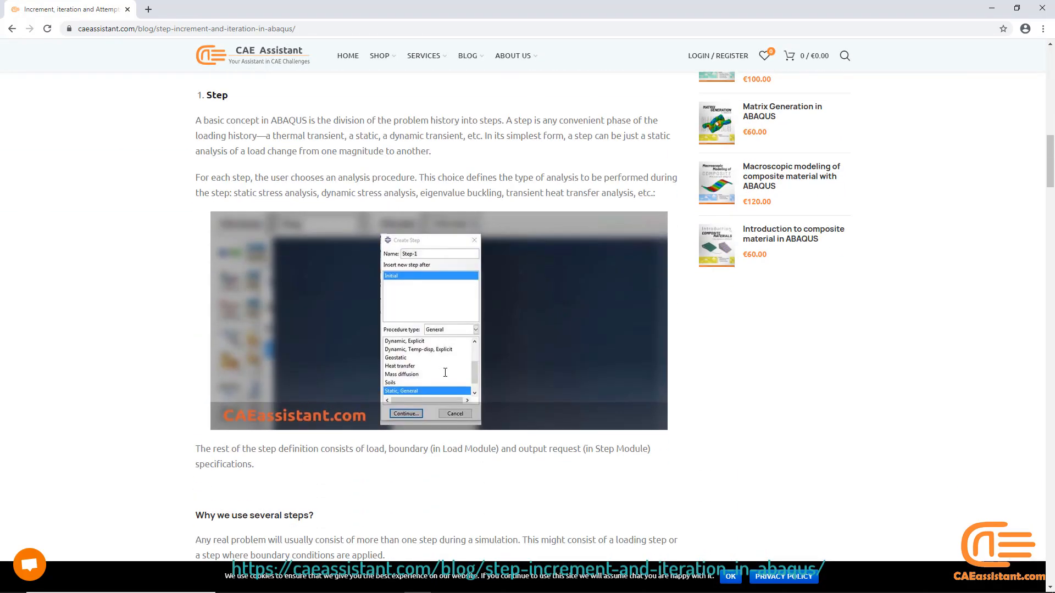
scroll(446, 377, "down", 20)
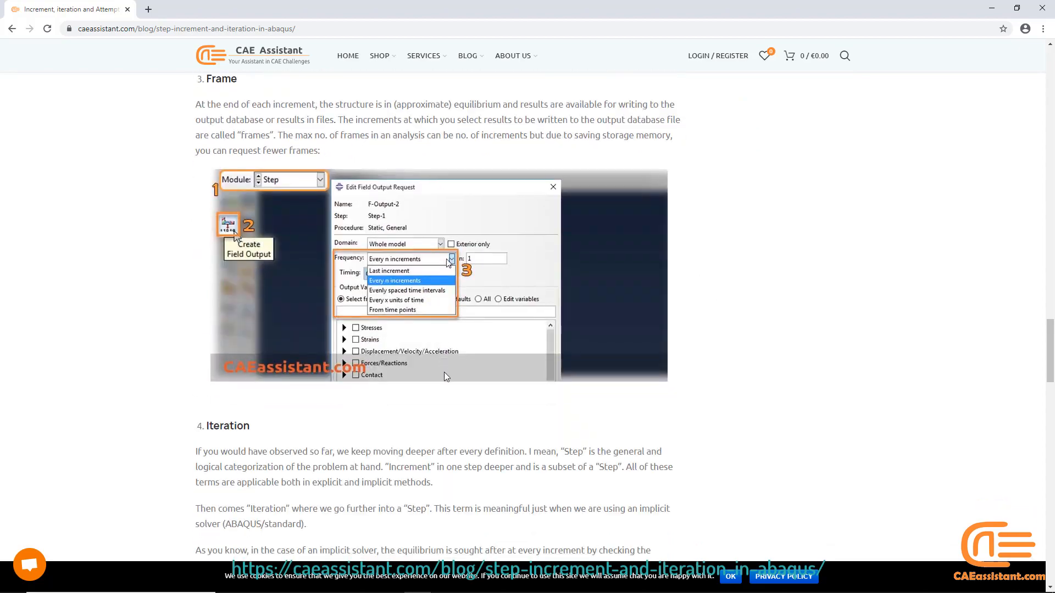
scroll(445, 372, "down", 10)
scroll(444, 373, "up", 20)
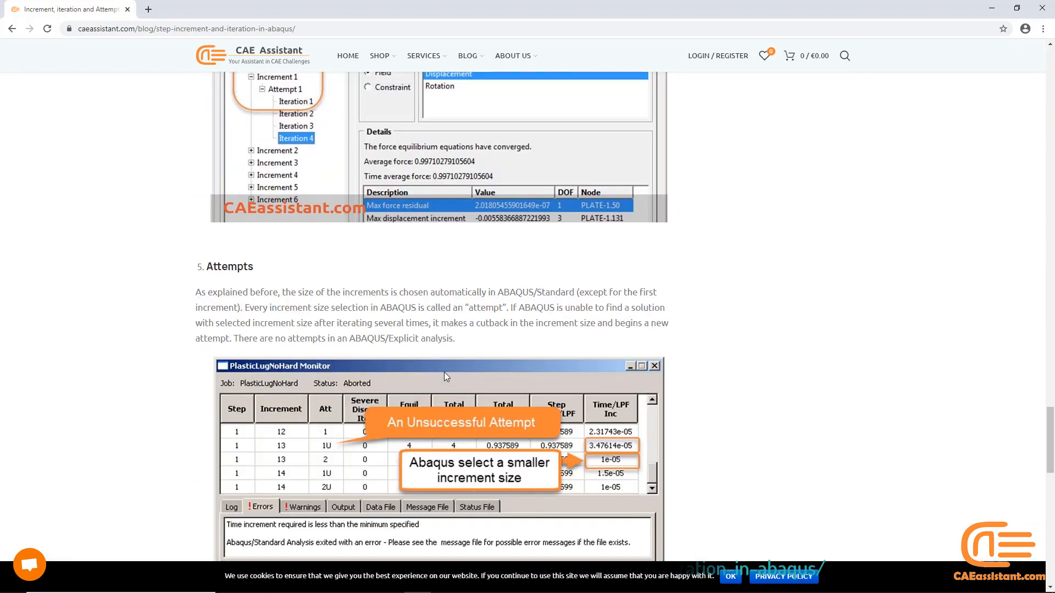
scroll(445, 377, "up", 15)
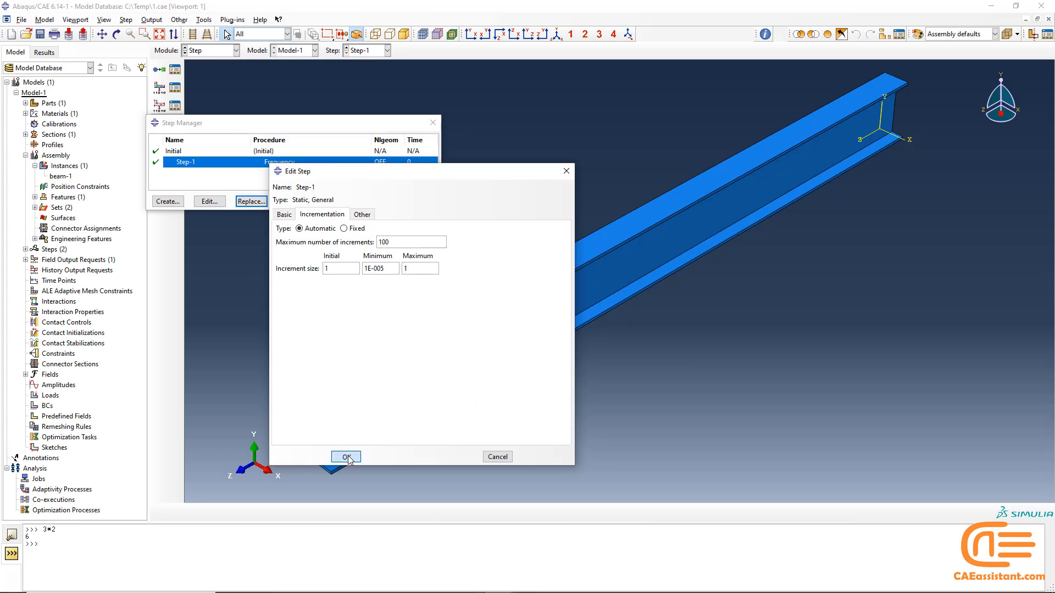
- Return to Abaqus, accept Static, General for Step-1 with automatic incrementation and a maximum of 100 increments, and close the Step Manager
left_click(347, 457)
left_click(420, 201)
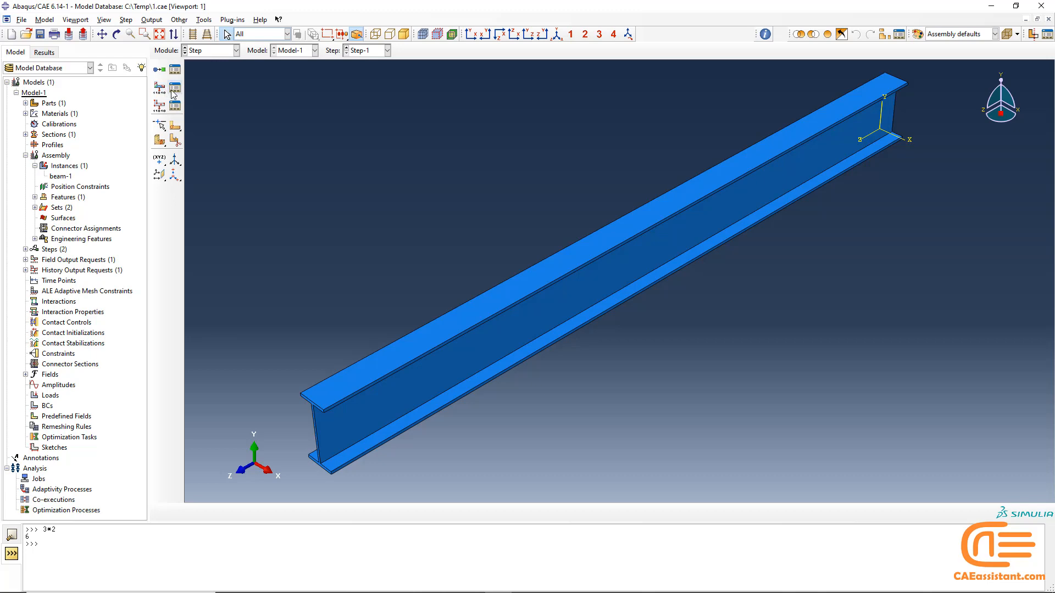
- Examine the F-Output-1 field output request for Step-1, including the Forces/Reactions and Contact variables, and leave it without making changes
left_click(176, 91)
left_click_drag(140, 226, 269, 196)
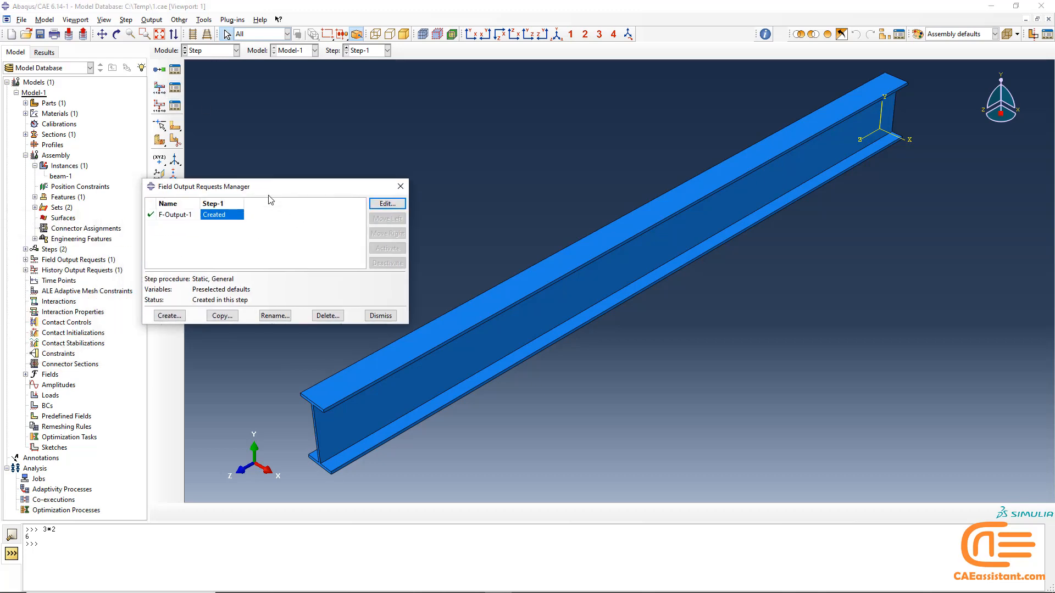
left_click(387, 203)
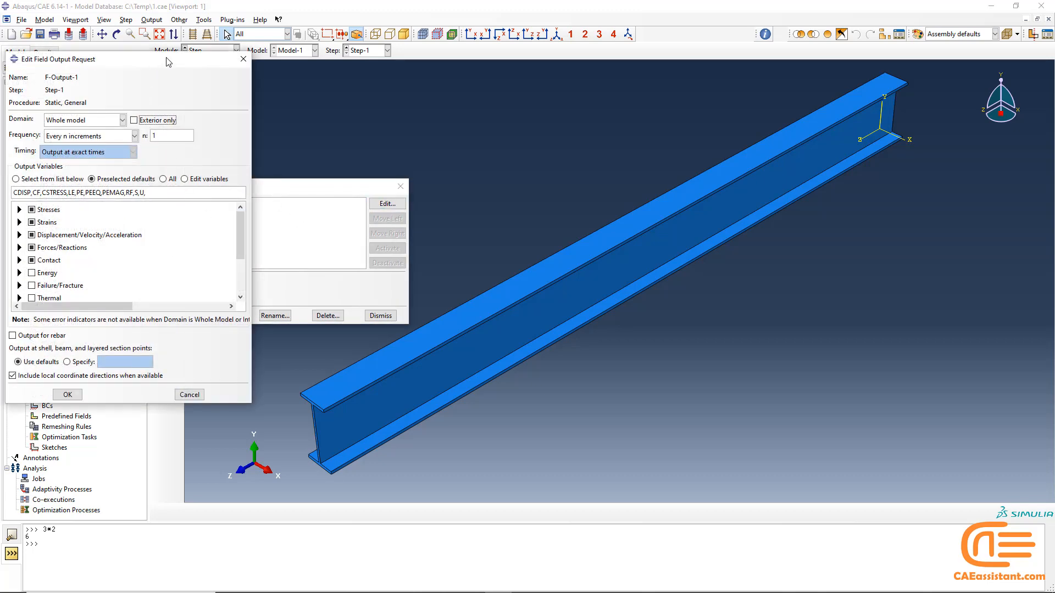
left_click_drag(168, 58, 535, 74)
left_click(390, 264)
scroll(392, 267, "down", 3)
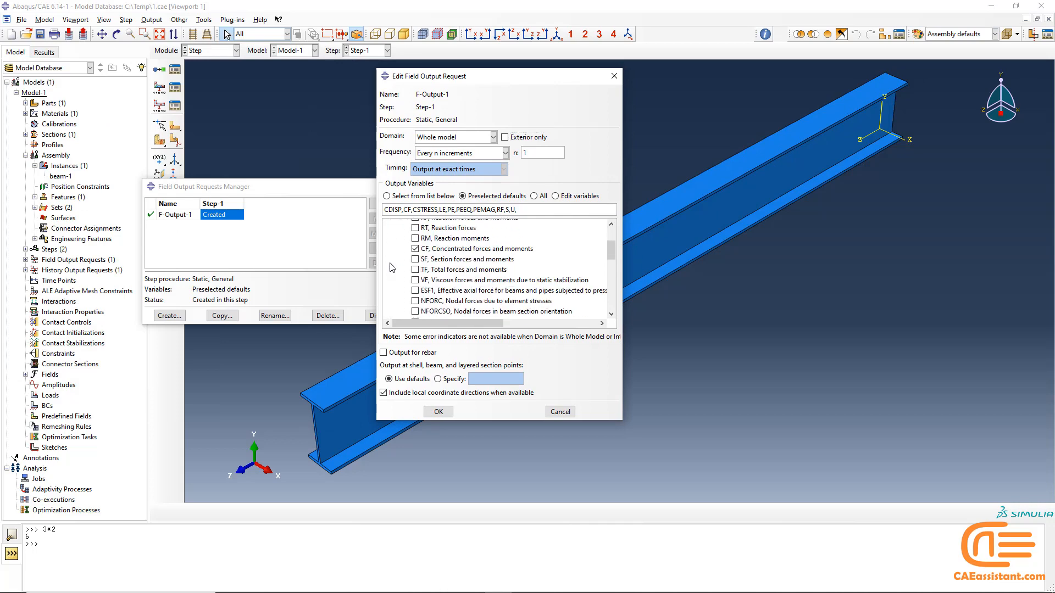
scroll(391, 268, "down", 5)
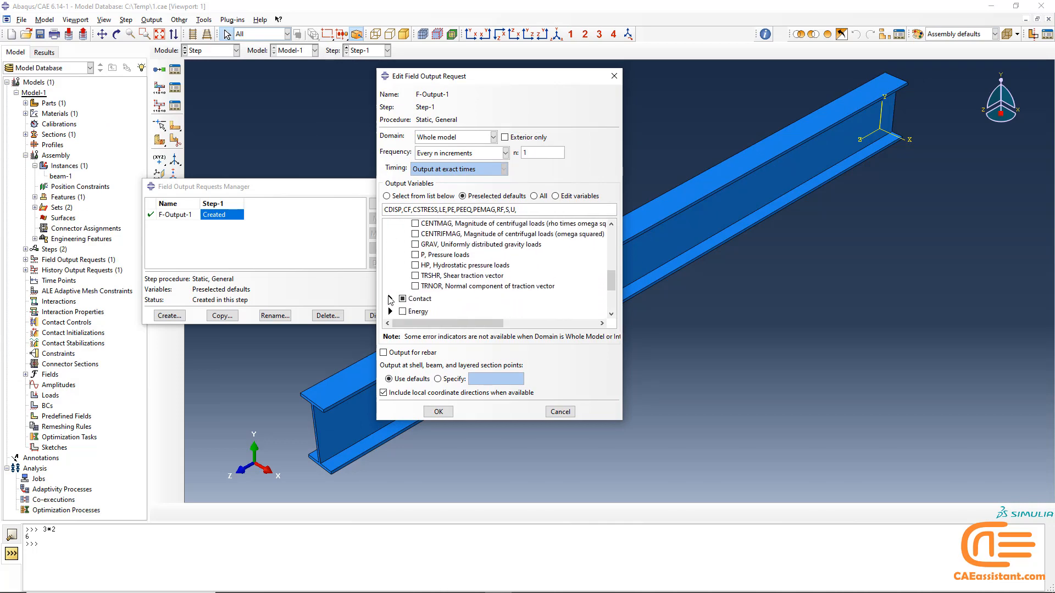
left_click(390, 299)
left_click(560, 412)
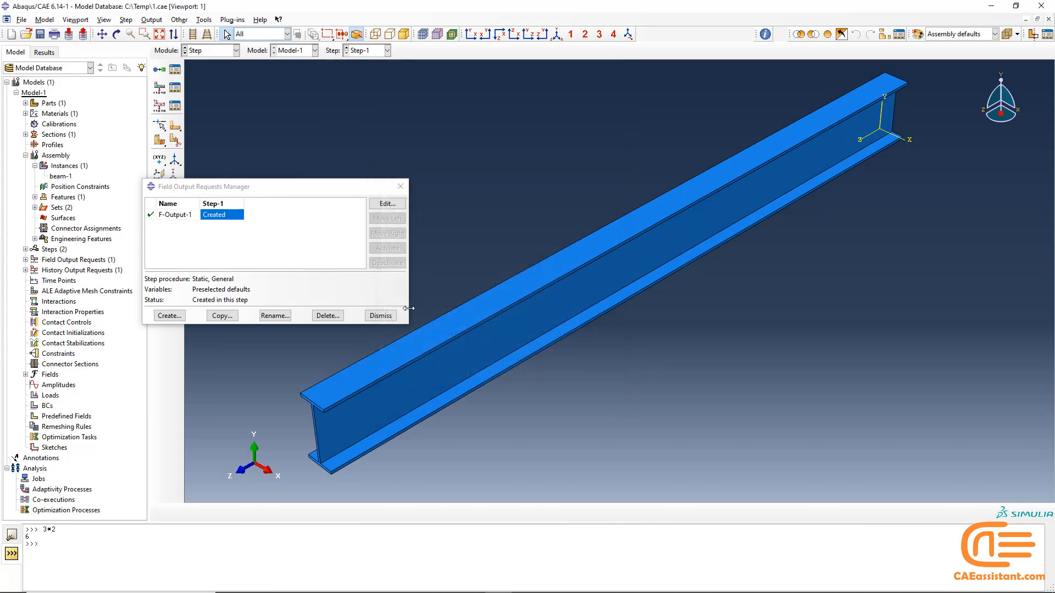
left_click(380, 317)
- Pass through the Interaction module to the Load module and start a mechanical Displacement/Rotation boundary condition in the Initial step
left_click(206, 50)
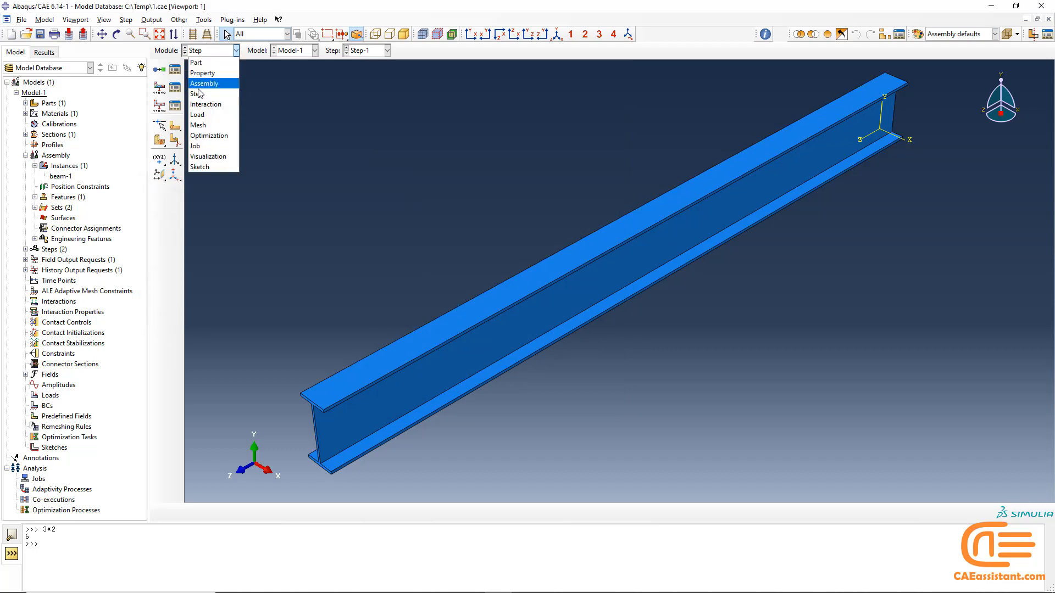
left_click(199, 105)
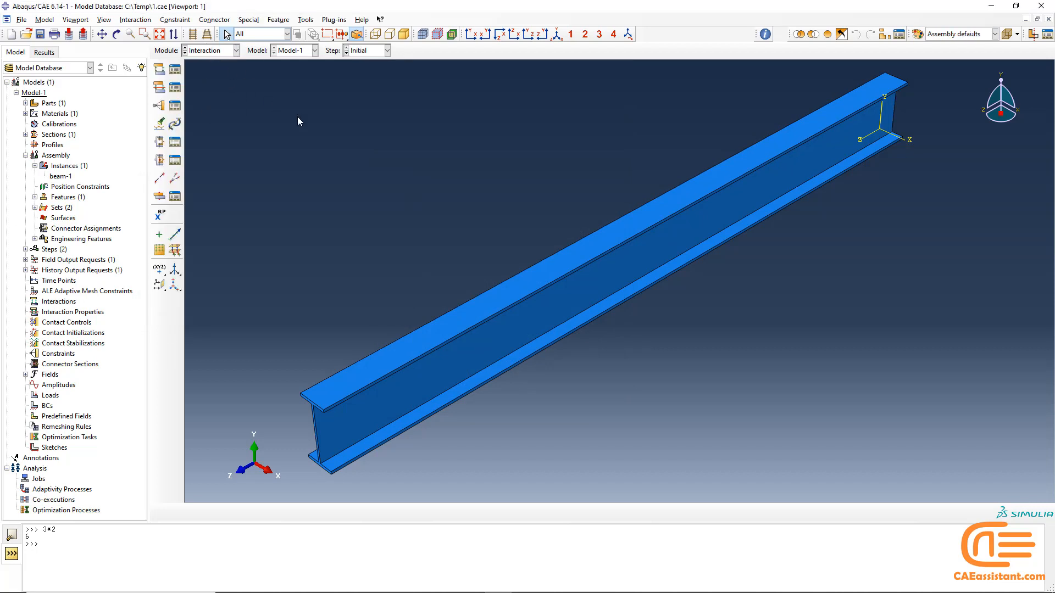
left_click(184, 53)
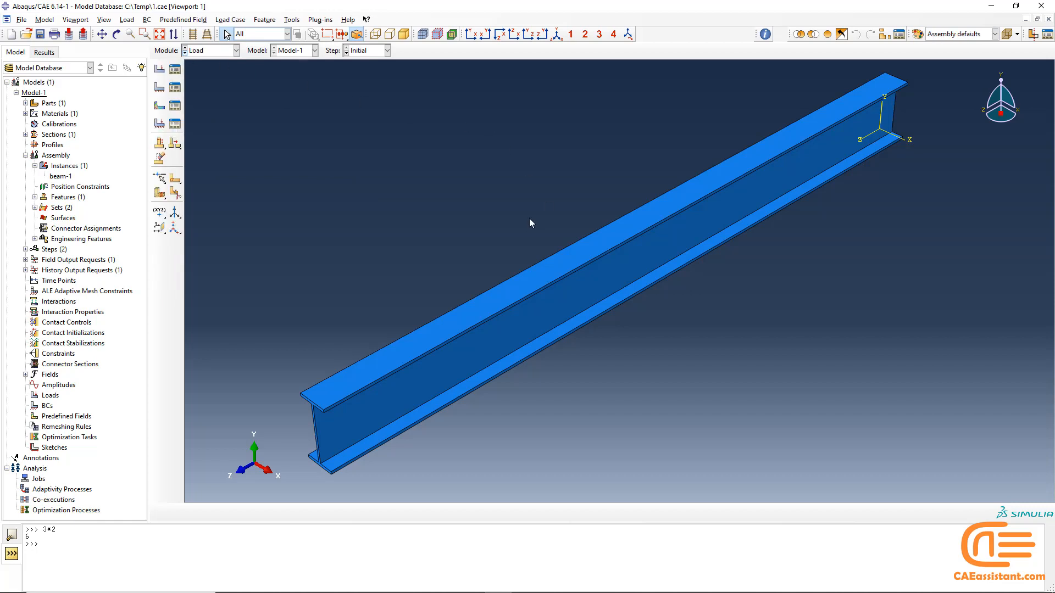
left_click(159, 87)
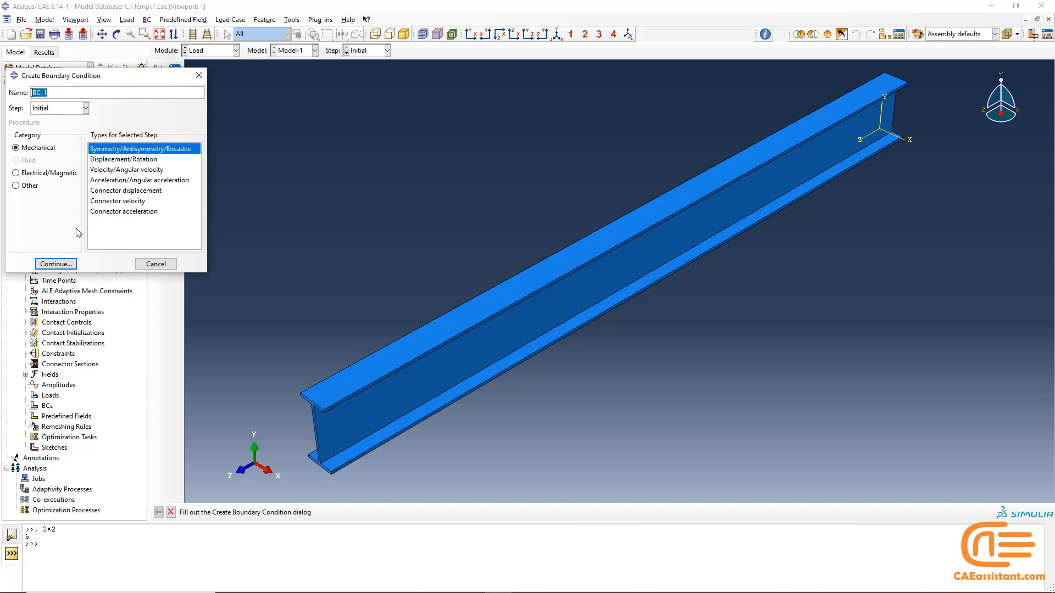
left_click(120, 160)
left_click(56, 264)
left_click_drag(803, 249, 562, 351, "ctrl+alt")
mouse_move(562, 351)
right_mouse_down("ctrl+alt")
mouse_move(552, 280)
mouse_move(485, 290)
mouse_move(393, 134)
mouse_move(471, 302)
right_mouse_up("ctrl+alt")
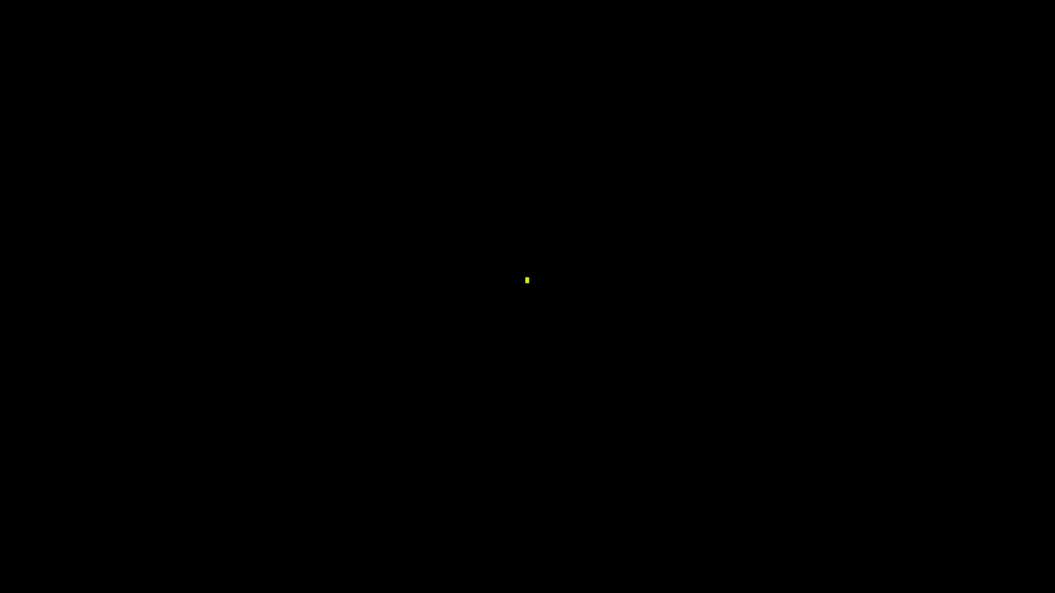